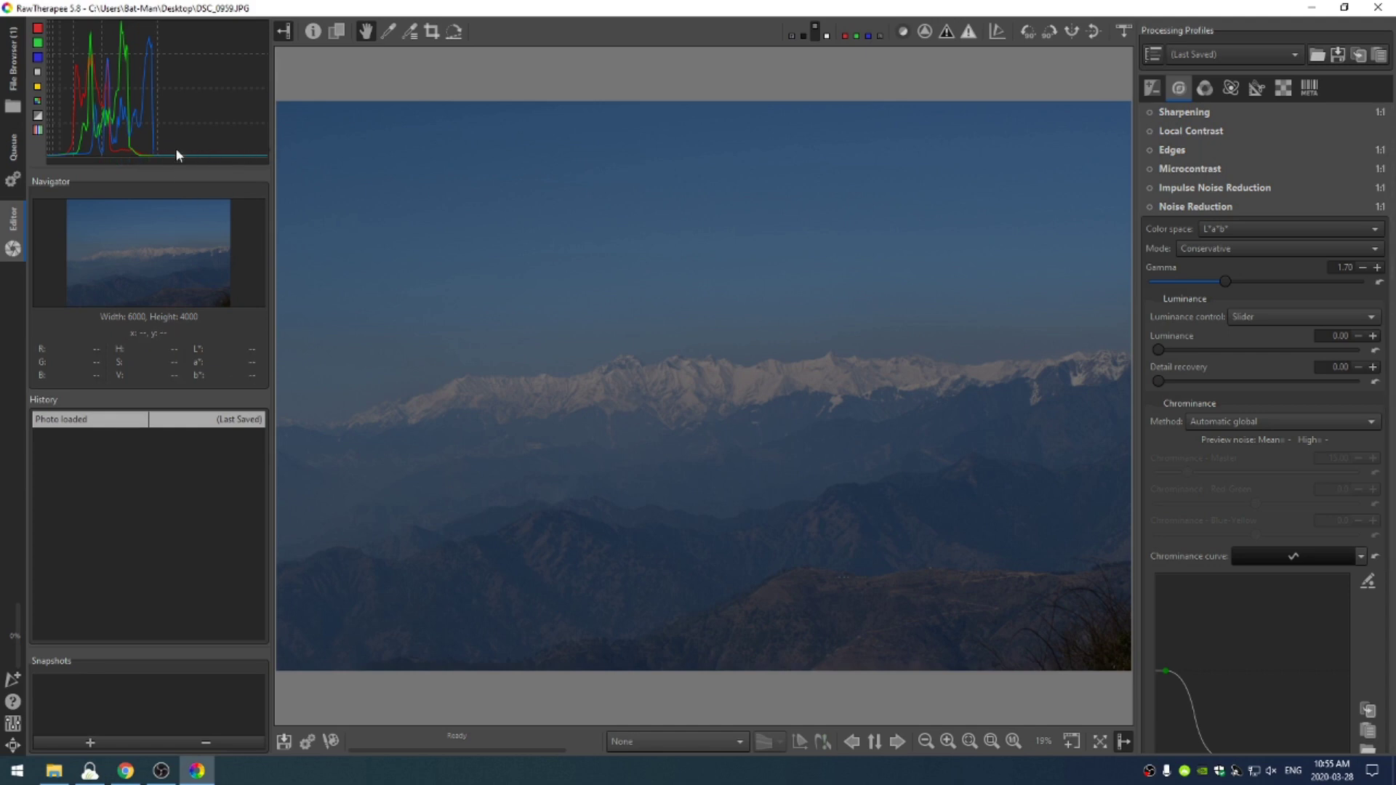
# Step: Set the photo's exposure compensation to 2.03 and its black level to 5611
pyautogui.click(1153, 88)
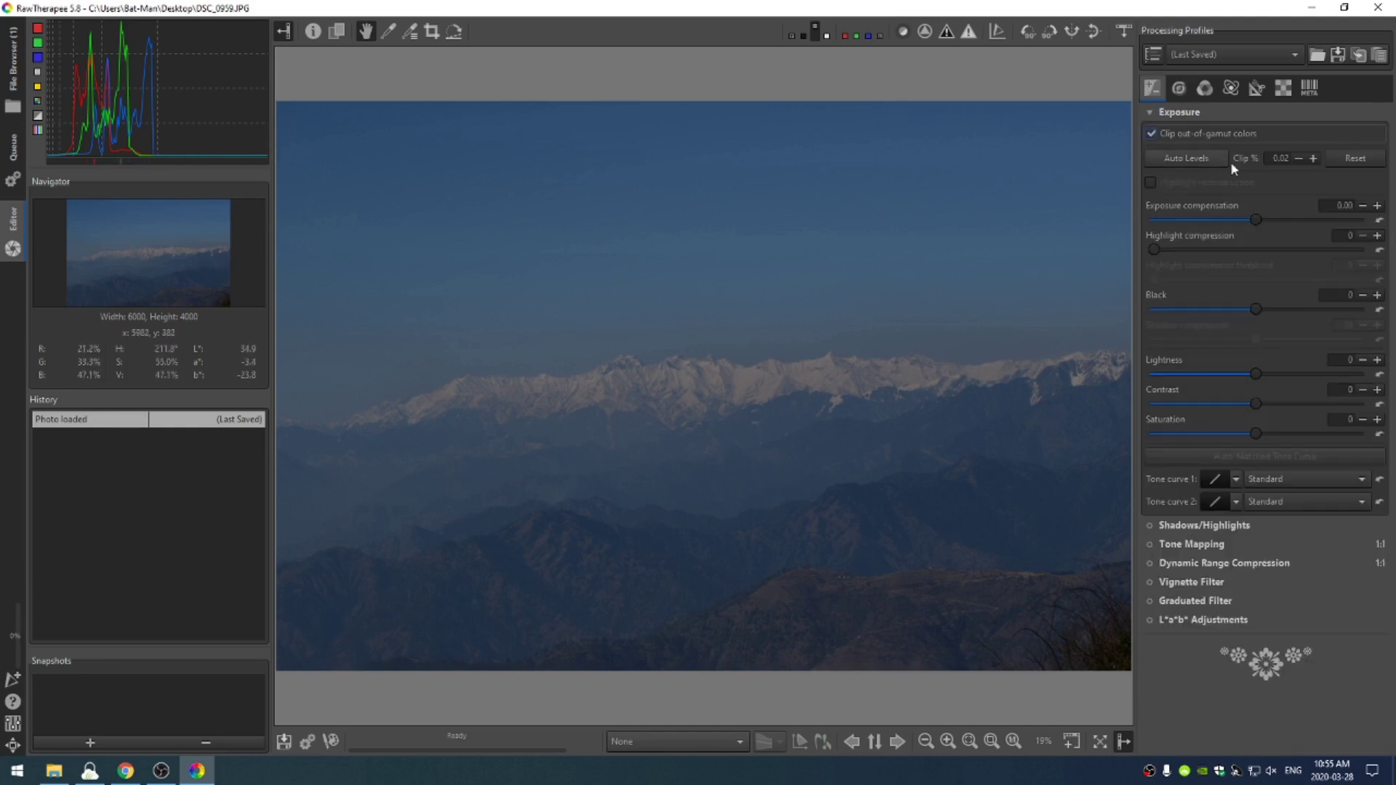
pyautogui.moveTo(1259, 216); pyautogui.dragTo(1283, 220)
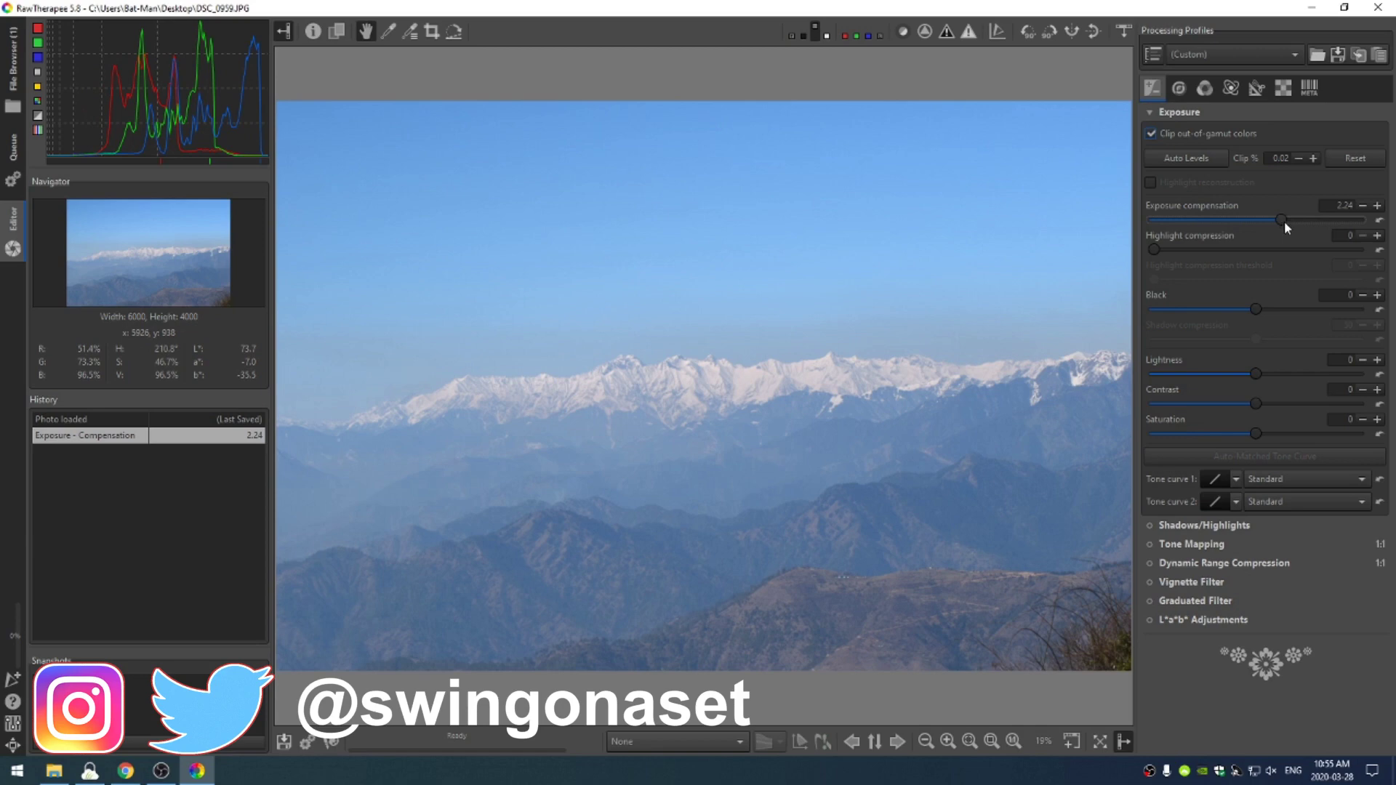
pyautogui.moveTo(1284, 221); pyautogui.dragTo(1281, 224)
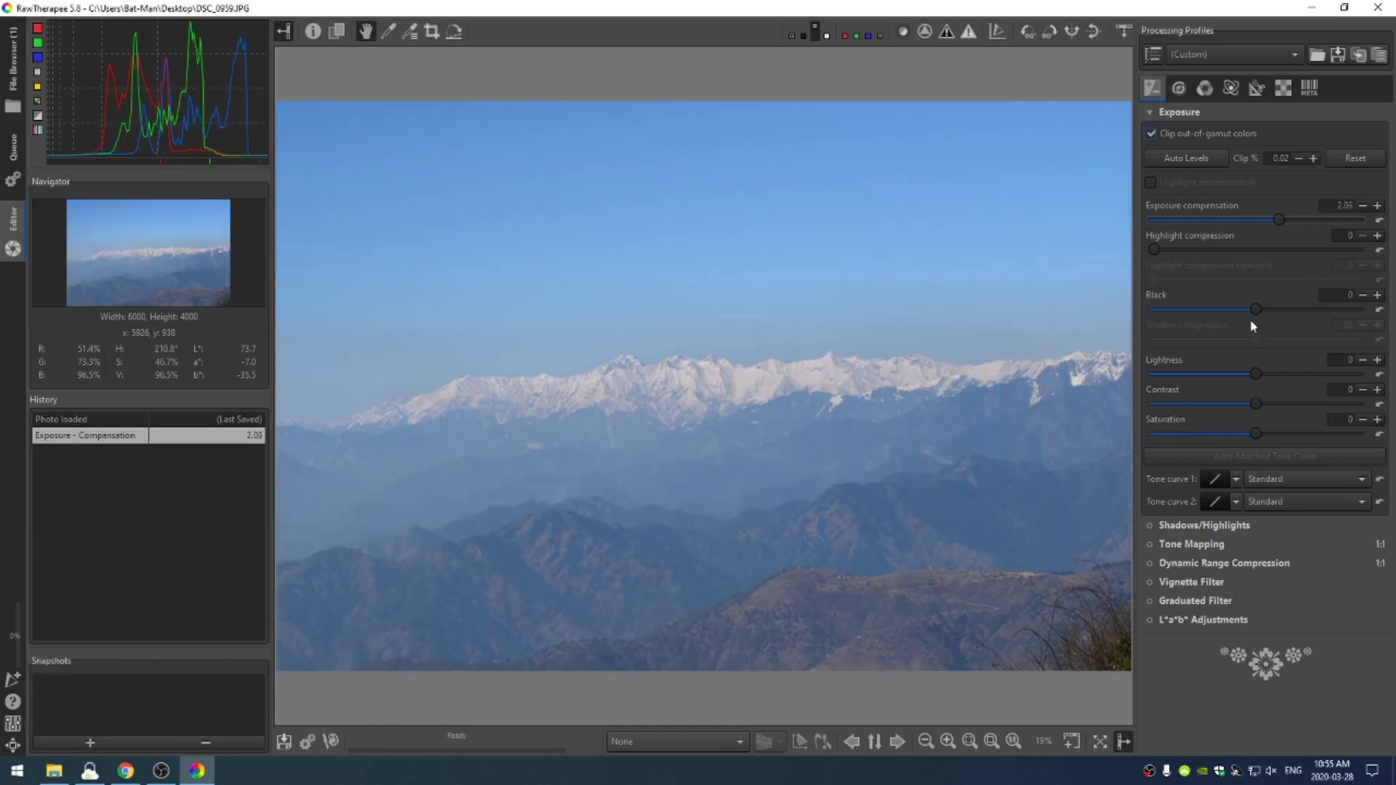
pyautogui.moveTo(1258, 314); pyautogui.dragTo(1296, 317)
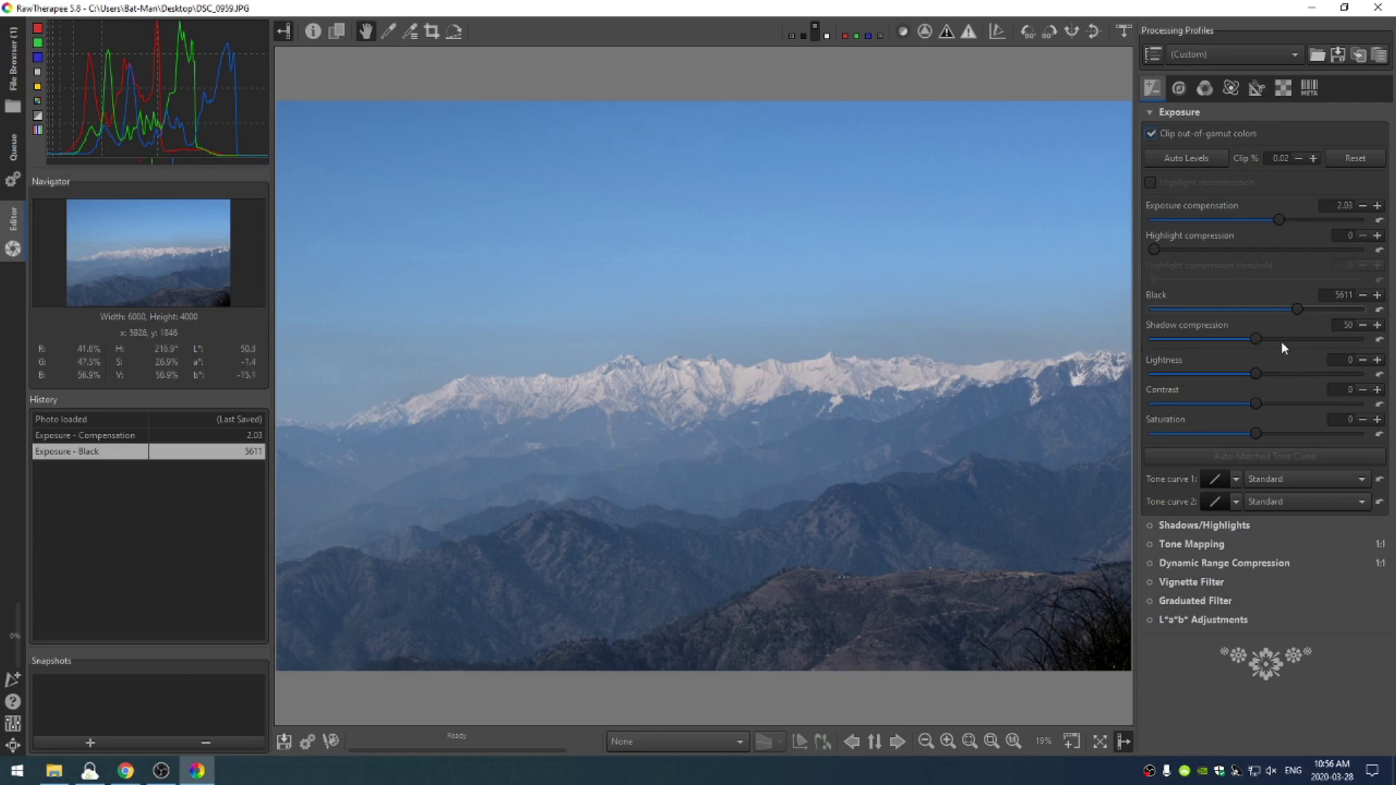
# Step: Try low and high shadow compression values on the photo, and settle on 57
pyautogui.click(1256, 339)
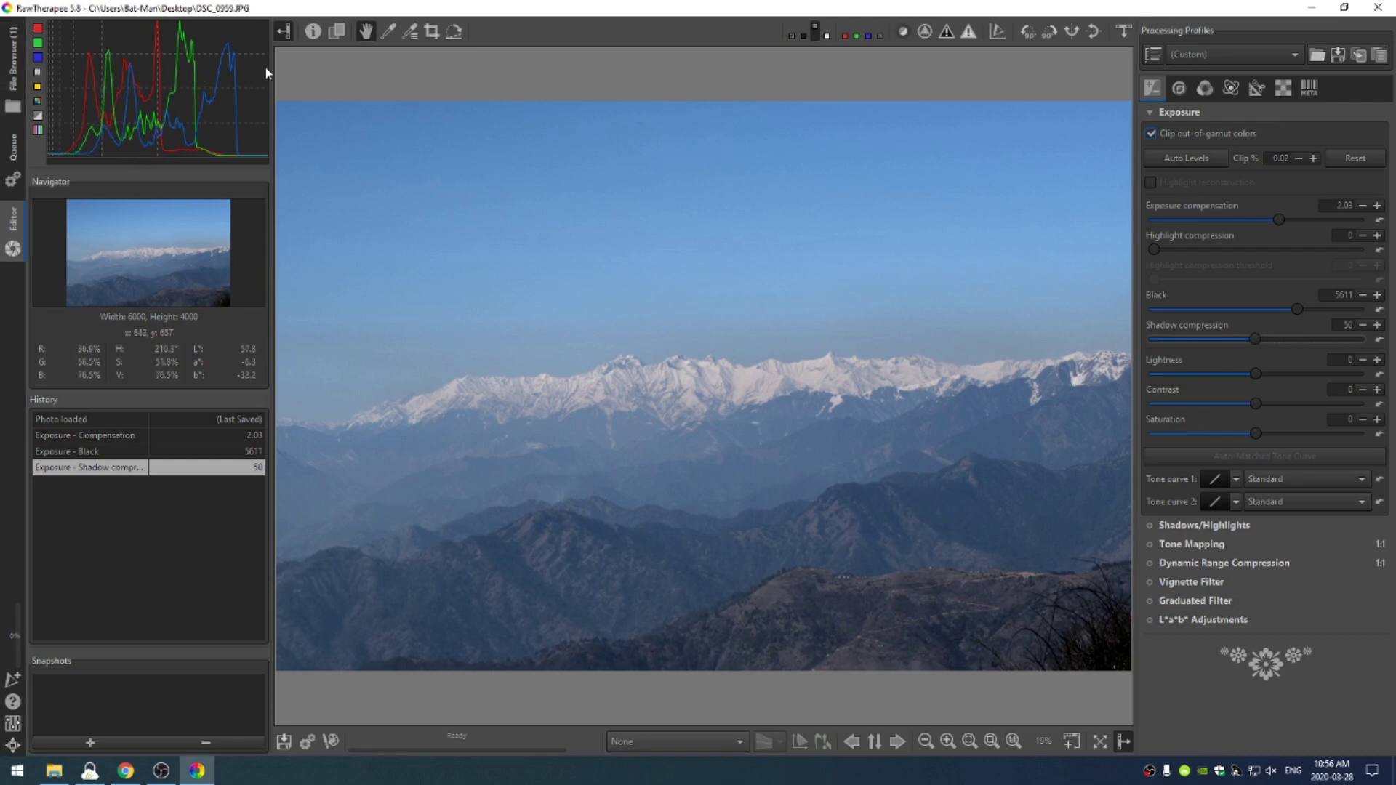
pyautogui.click(1305, 339)
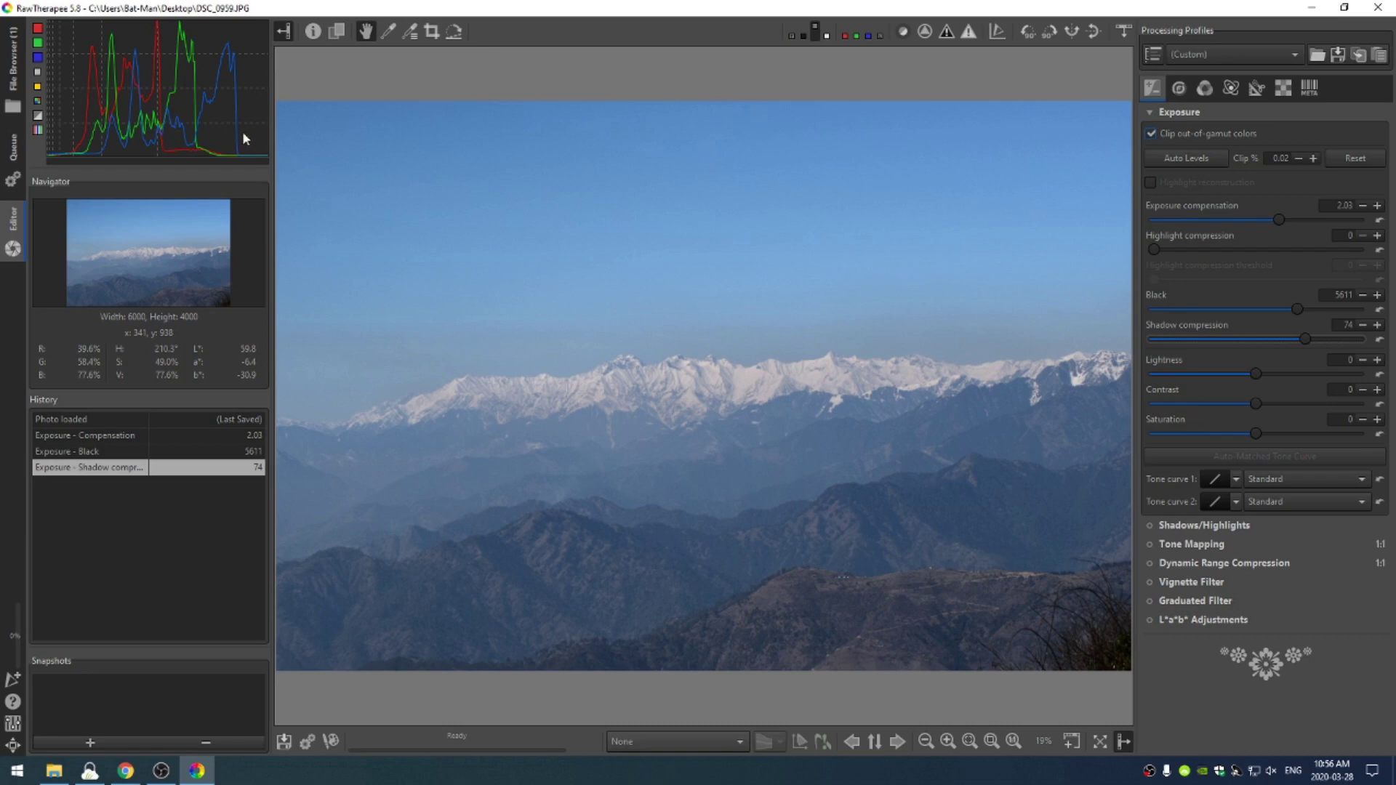
pyautogui.click(1162, 339)
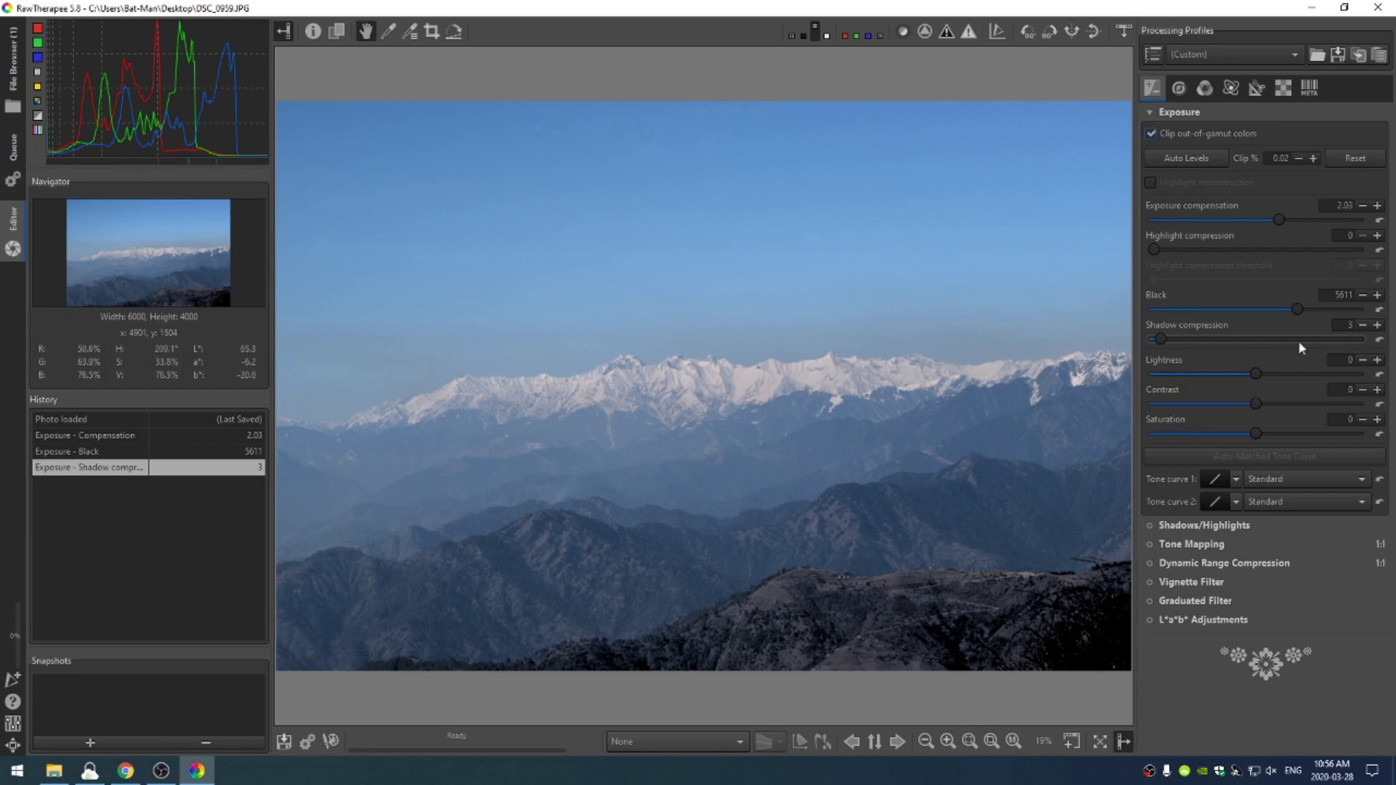
pyautogui.moveTo(1187, 340); pyautogui.dragTo(1155, 347)
pyautogui.click(1366, 344)
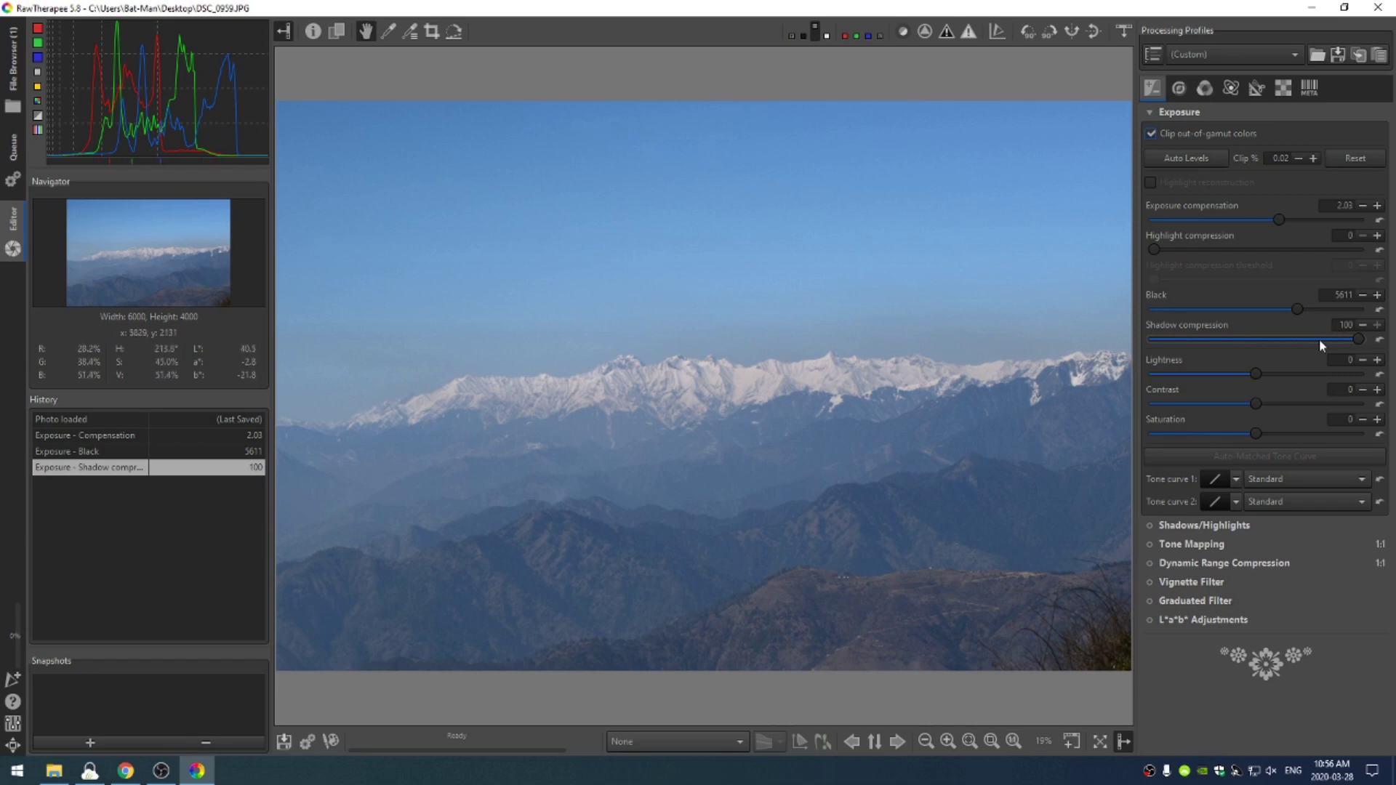
pyautogui.moveTo(1270, 342); pyautogui.dragTo(1273, 343)
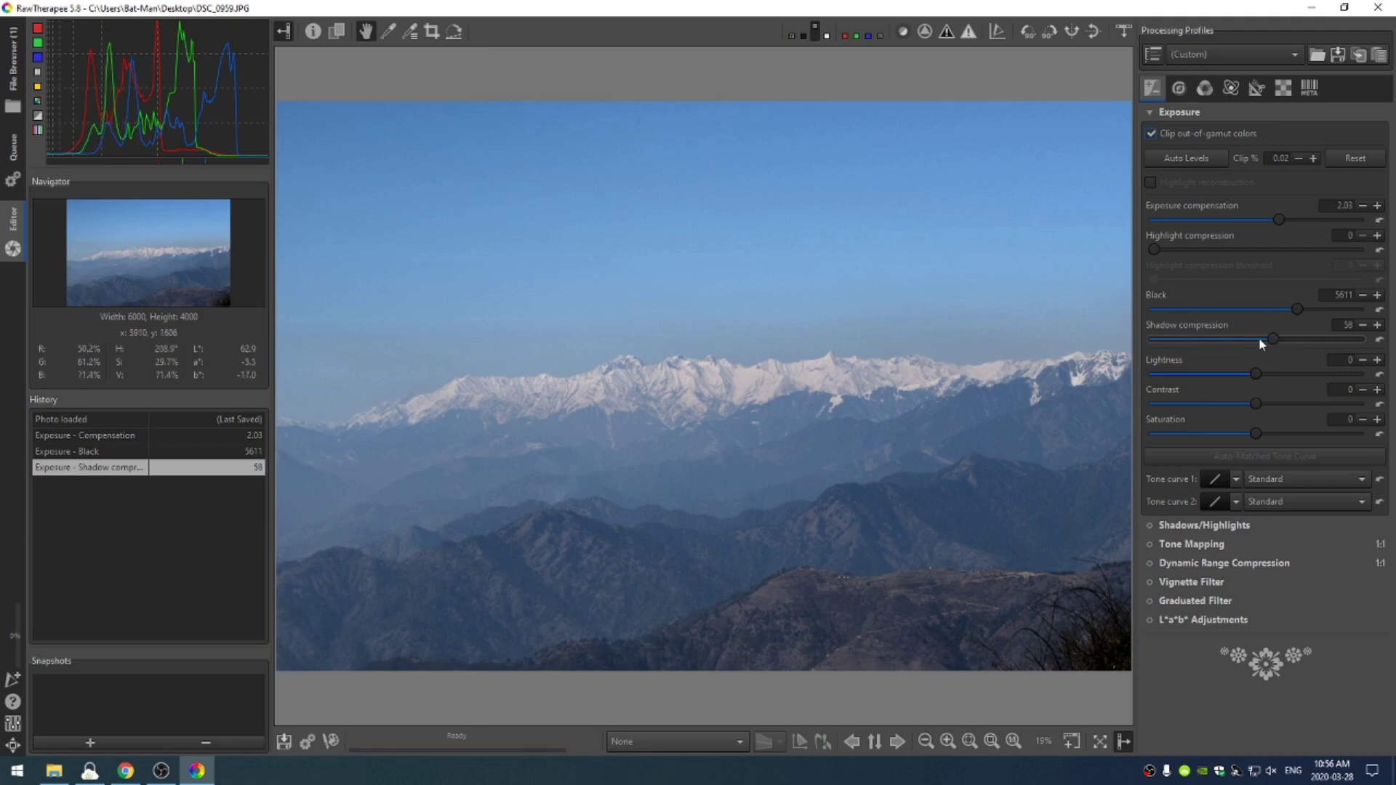
pyautogui.moveTo(1267, 338); pyautogui.dragTo(1271, 339)
# Step: Make tone curve 1 a custom curve and move its black and white endpoints inward to increase contrast
pyautogui.click(1235, 479)
pyautogui.click(1277, 536)
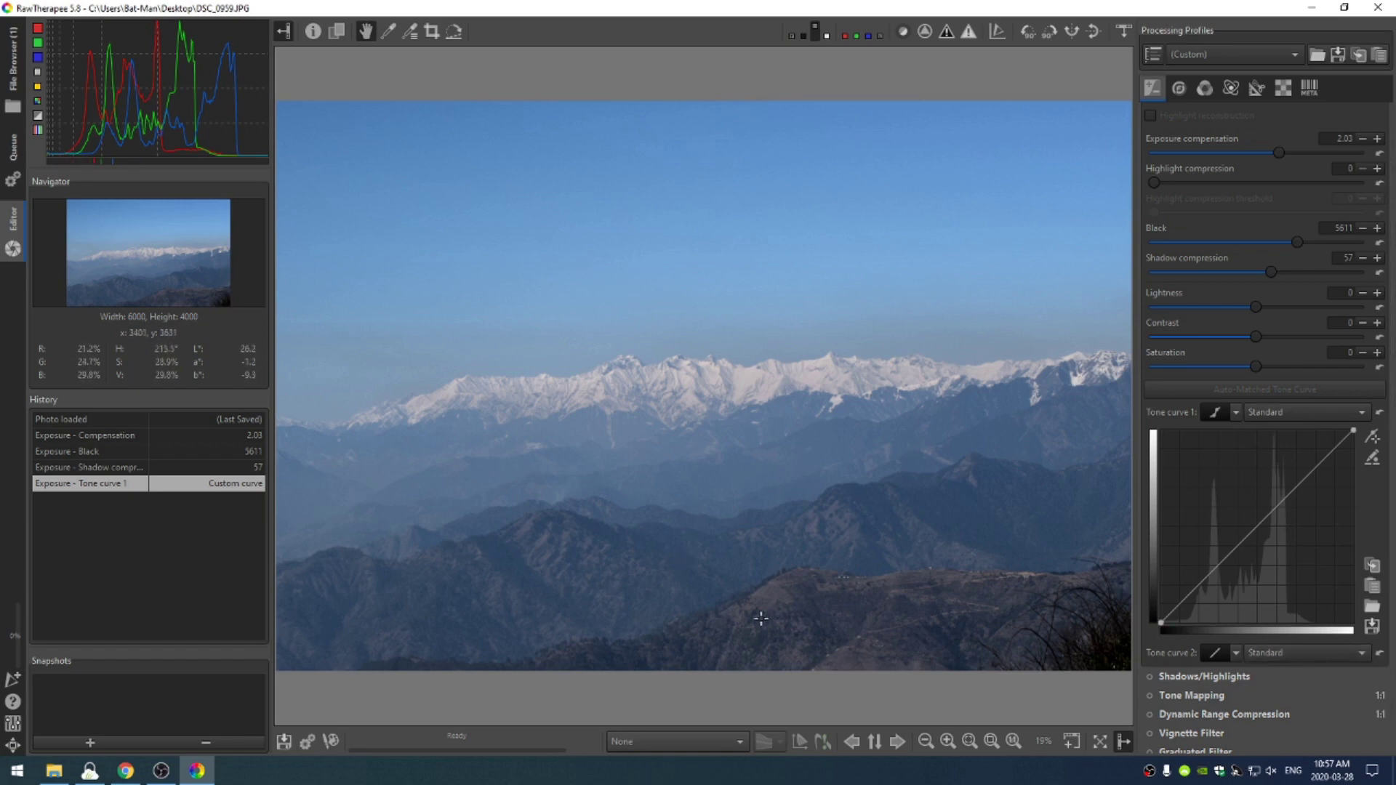
pyautogui.moveTo(1162, 621); pyautogui.dragTo(1181, 631)
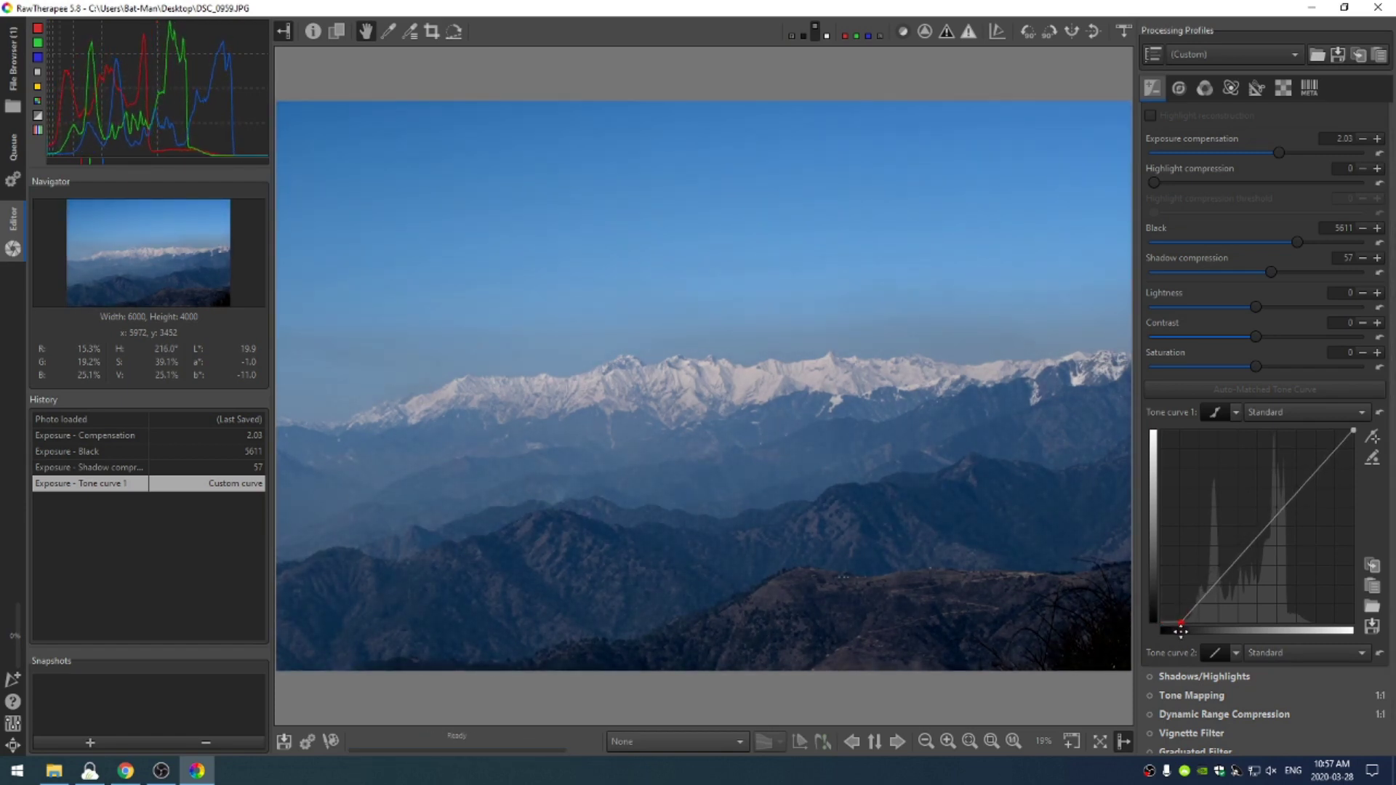
pyautogui.moveTo(1355, 431); pyautogui.dragTo(1297, 405)
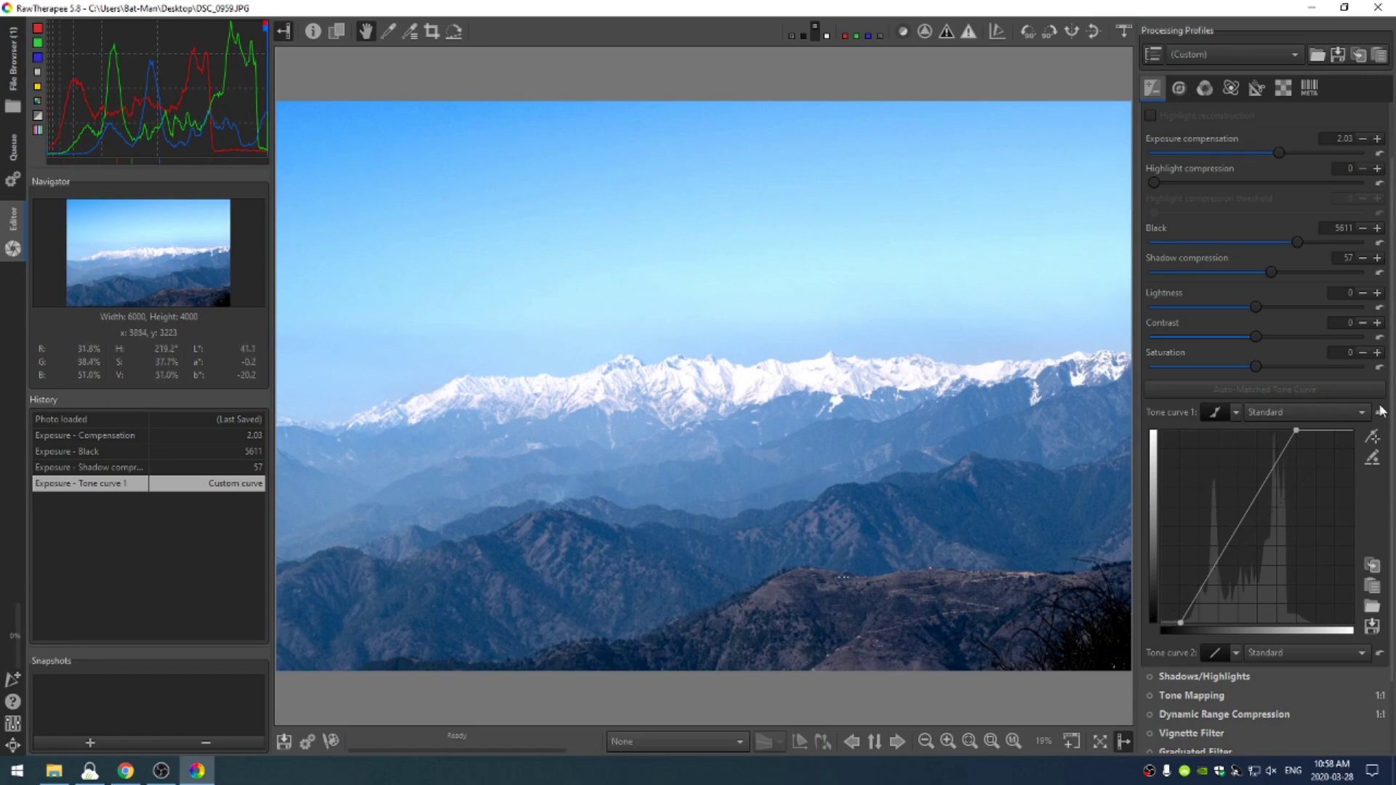
pyautogui.moveTo(1296, 430); pyautogui.dragTo(1319, 418)
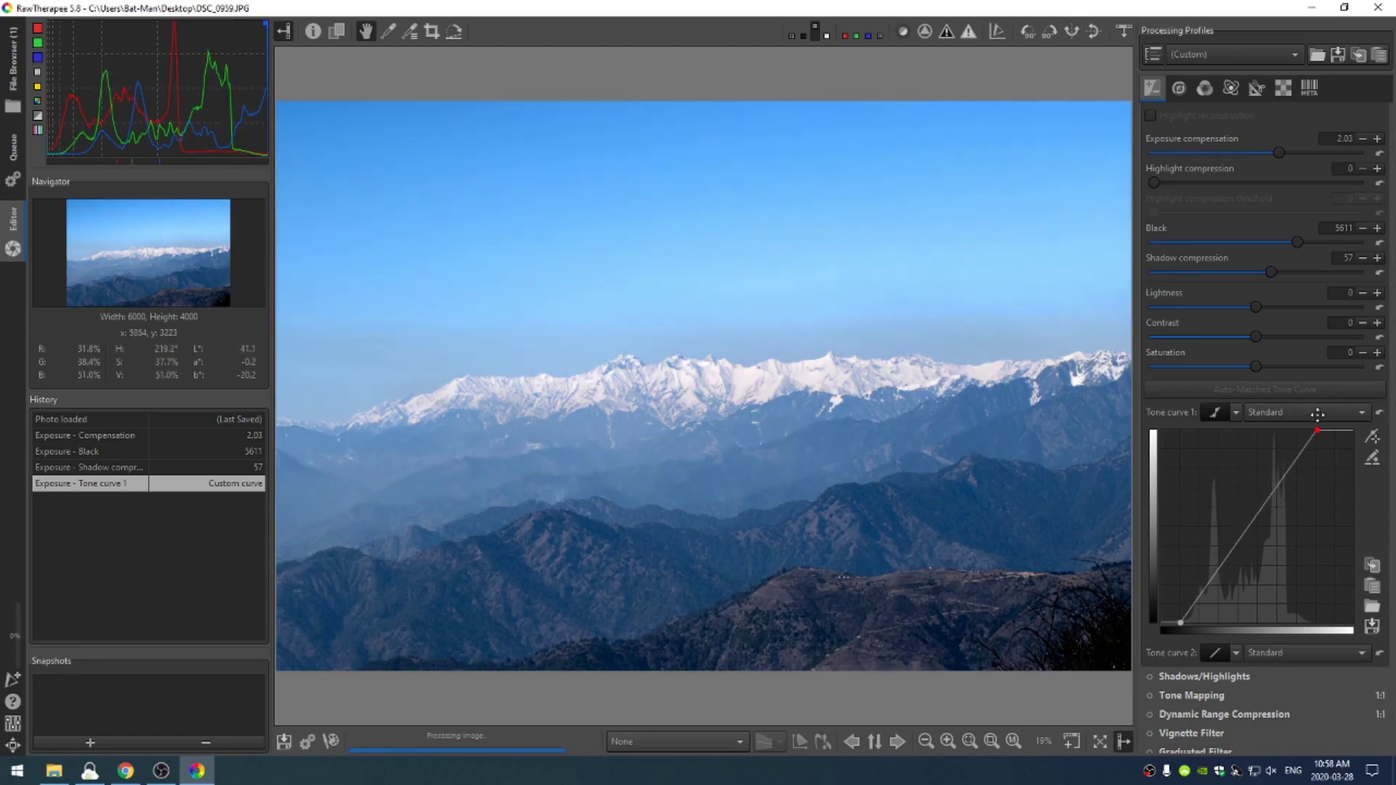
# Step: Add highlight, midtone and shadow control points to tone curve 1, lowering the shadow point slightly
pyautogui.click(1295, 463)
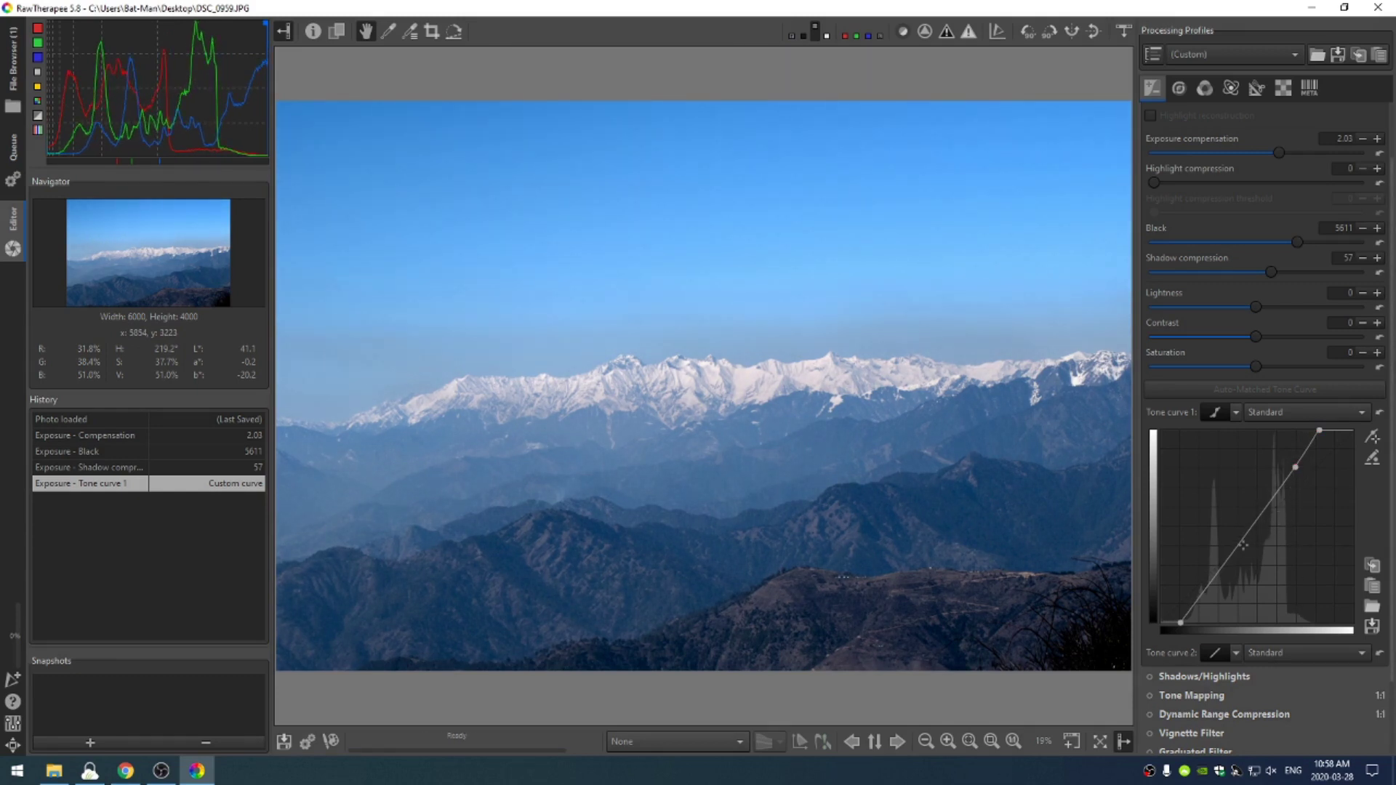
pyautogui.click(1243, 546)
pyautogui.click(1210, 595)
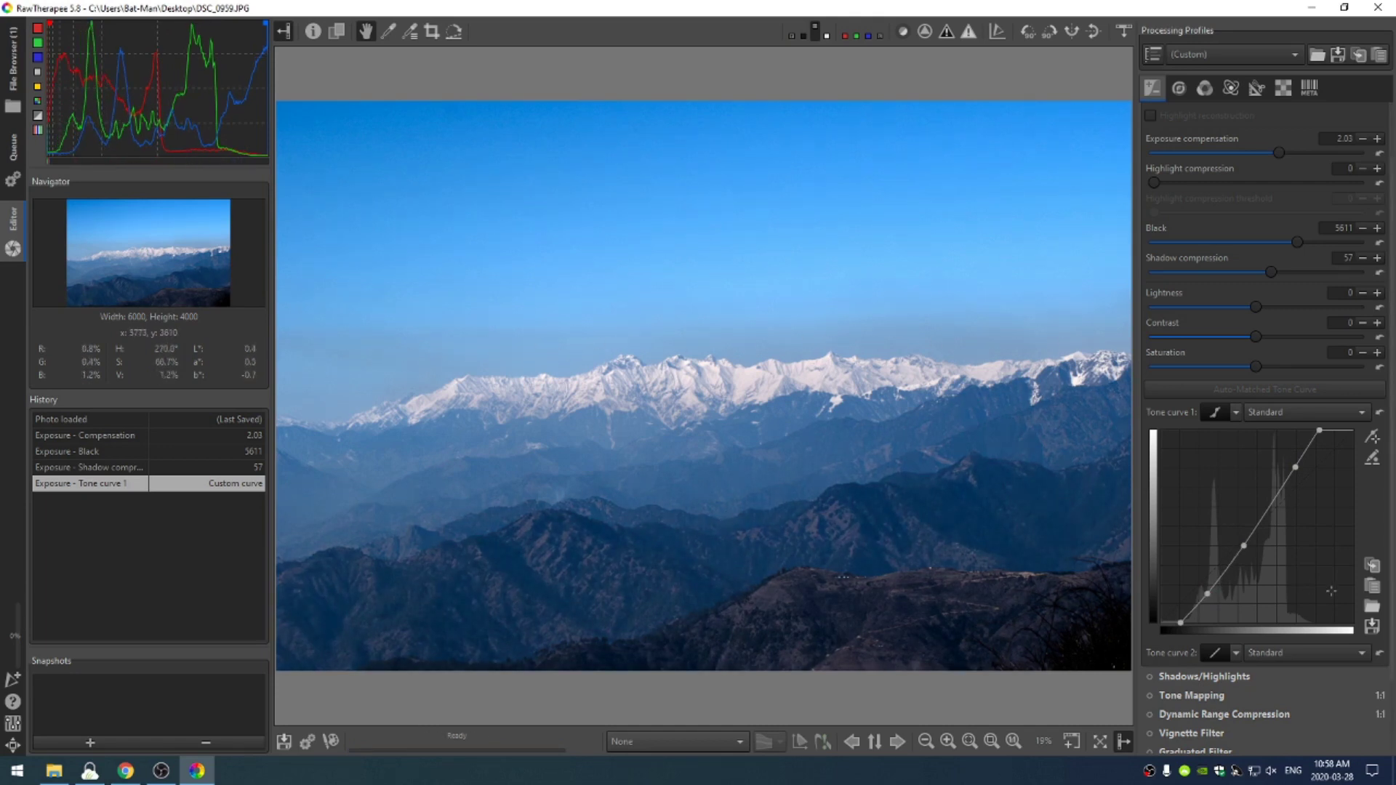
# Step: Enable Haze Removal with strength 21 and depth 73, checking the depth map while adjusting and hiding it again
pyautogui.click(1181, 89)
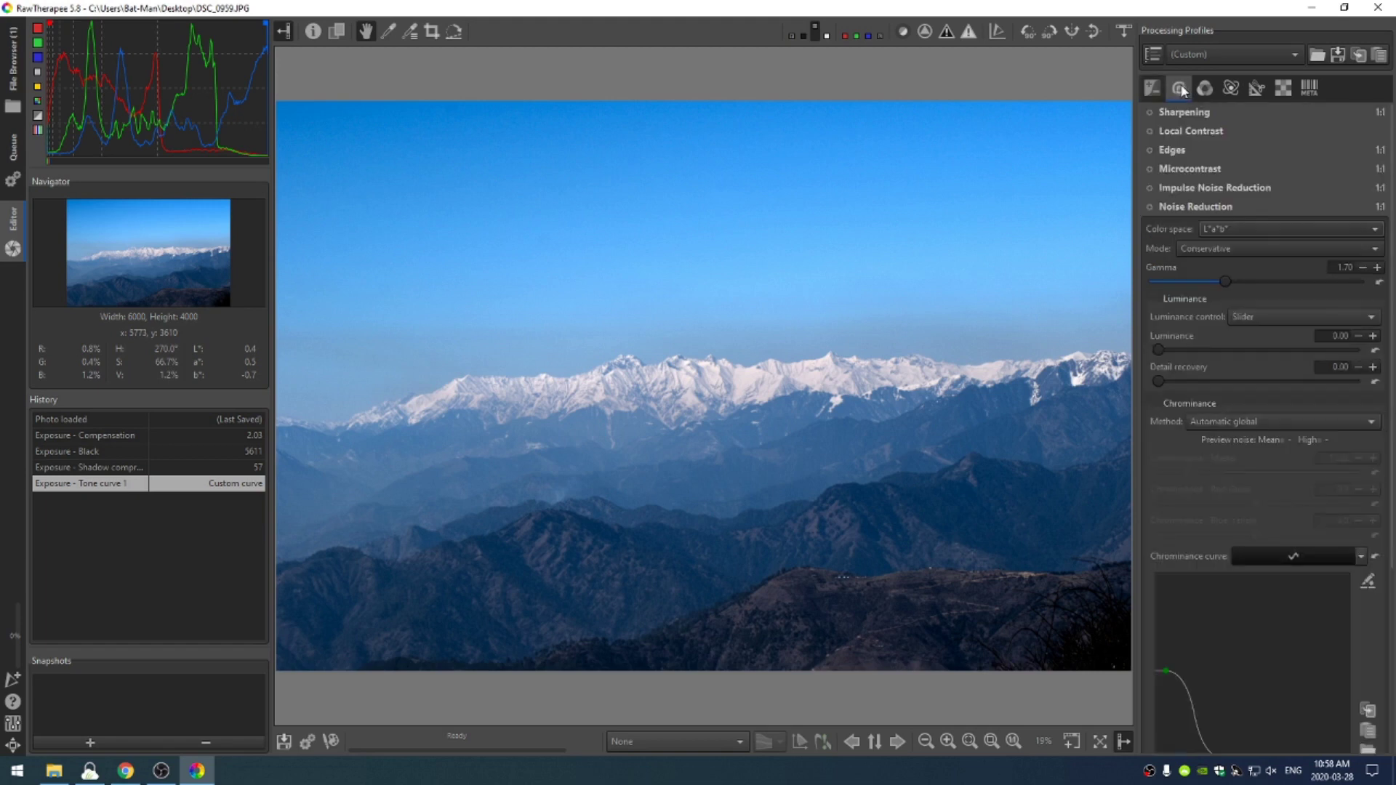
pyautogui.click(1226, 208)
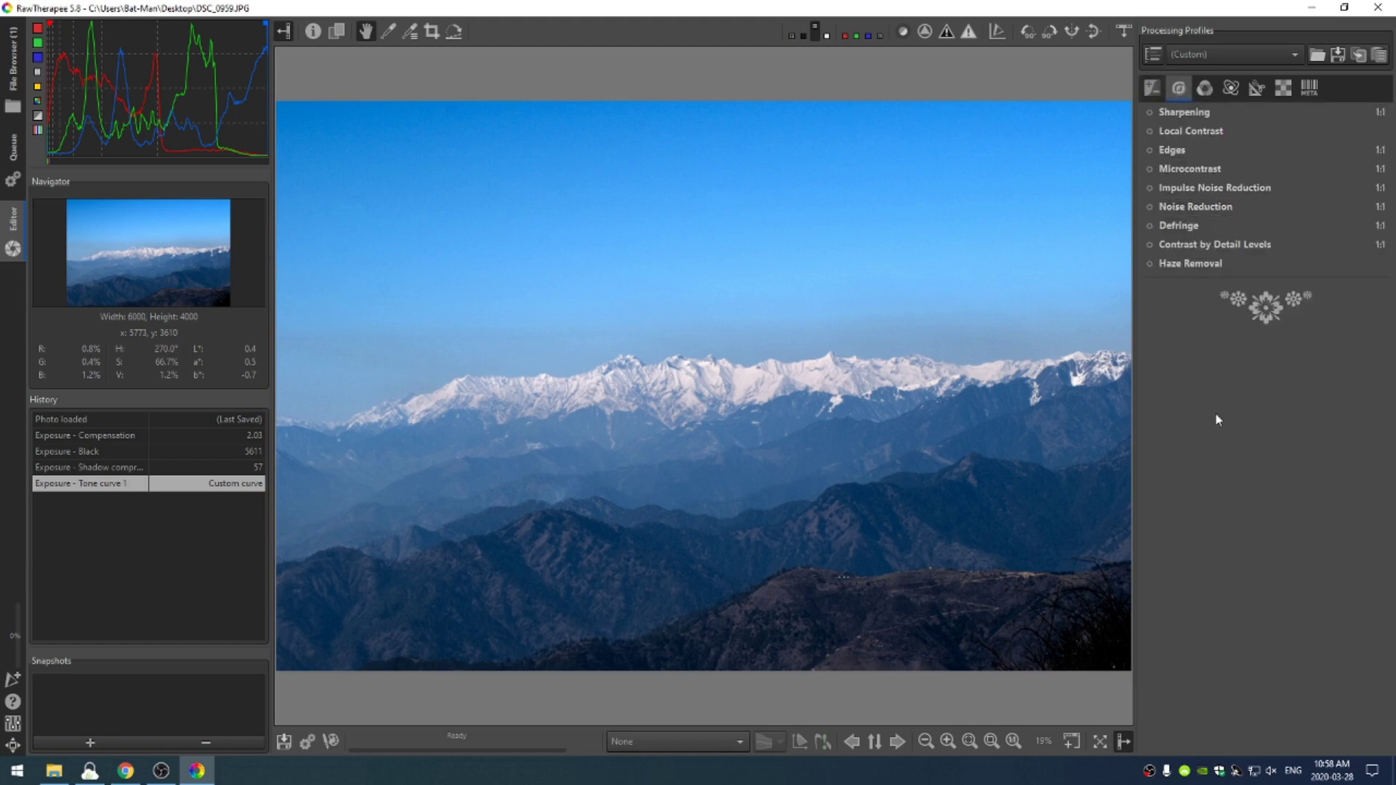
pyautogui.click(1150, 263)
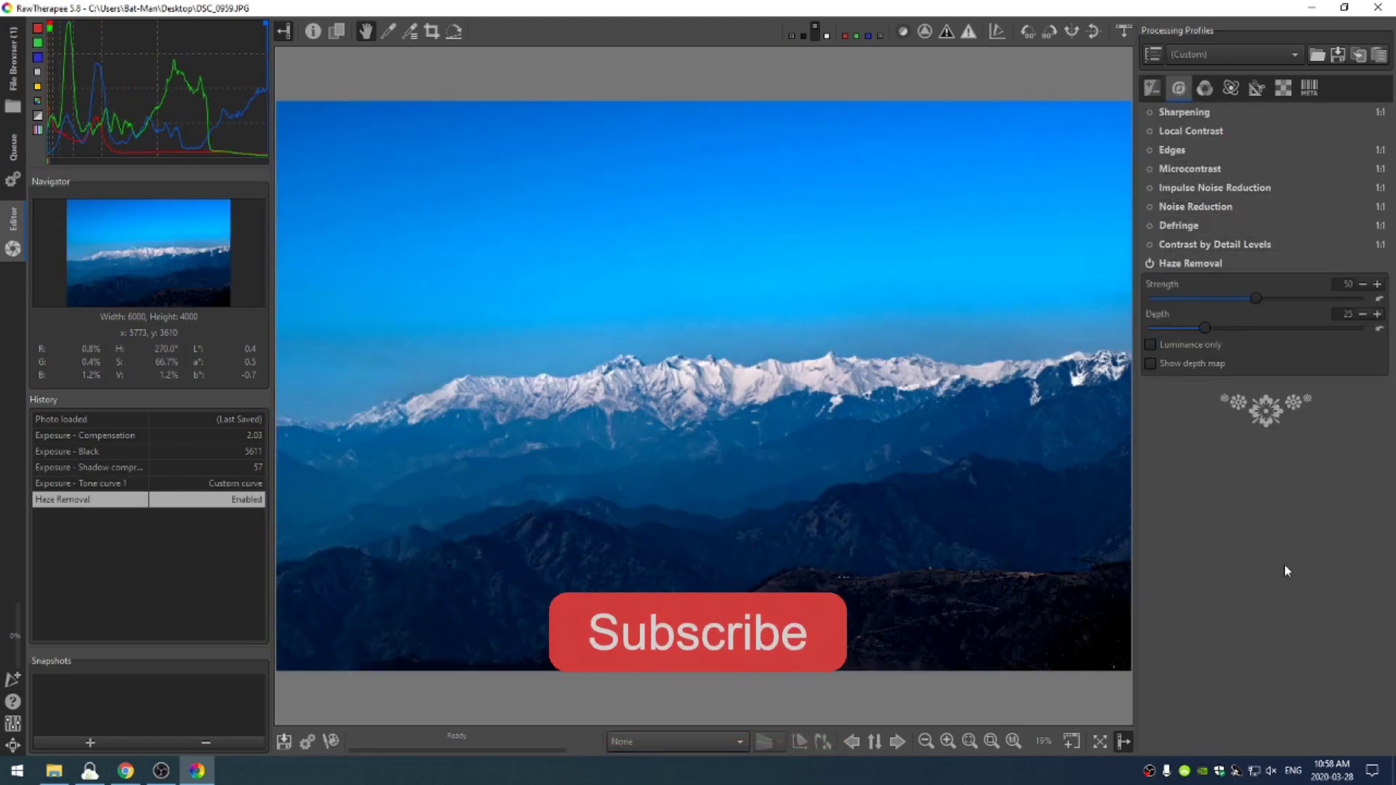
pyautogui.click(1152, 363)
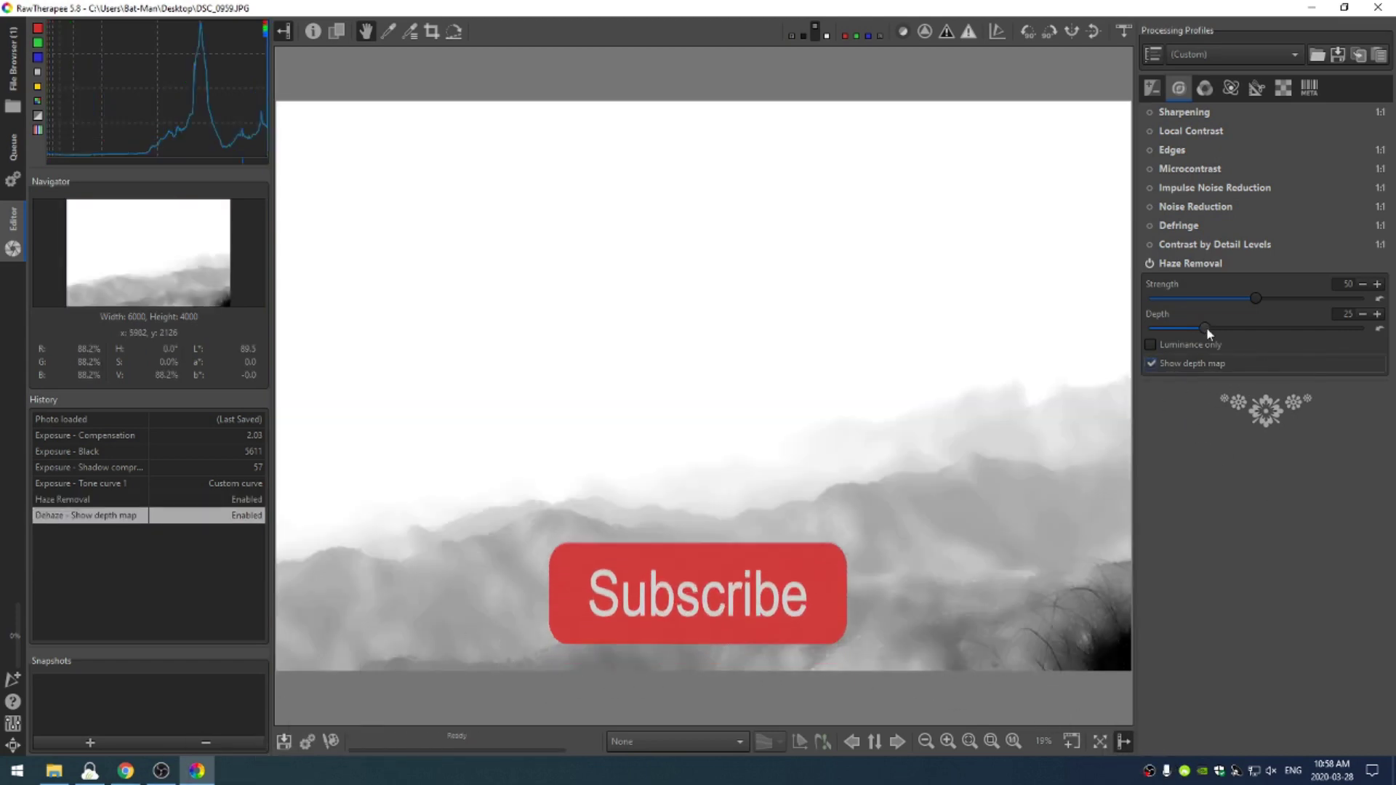
pyautogui.moveTo(1206, 328); pyautogui.dragTo(1351, 328)
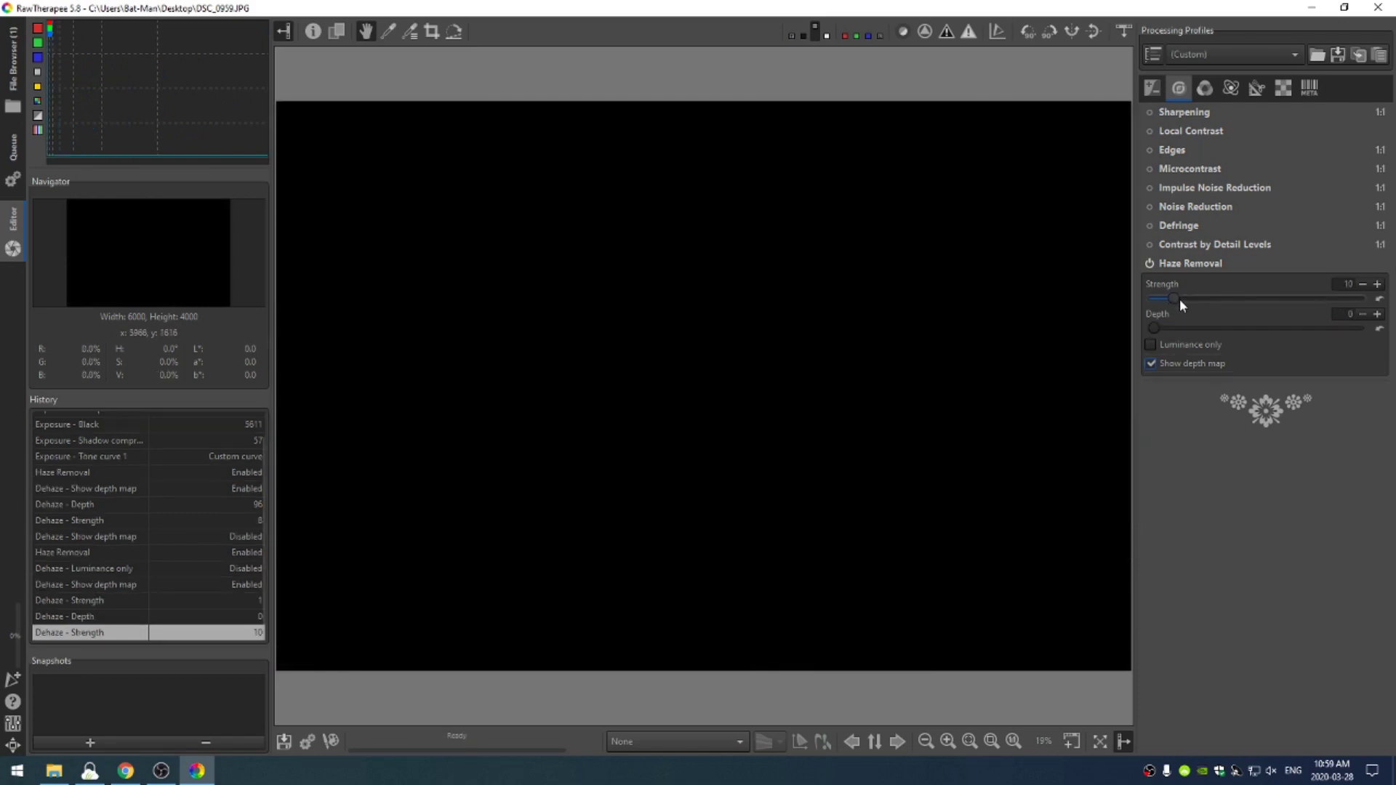
pyautogui.moveTo(1239, 328); pyautogui.dragTo(1171, 331)
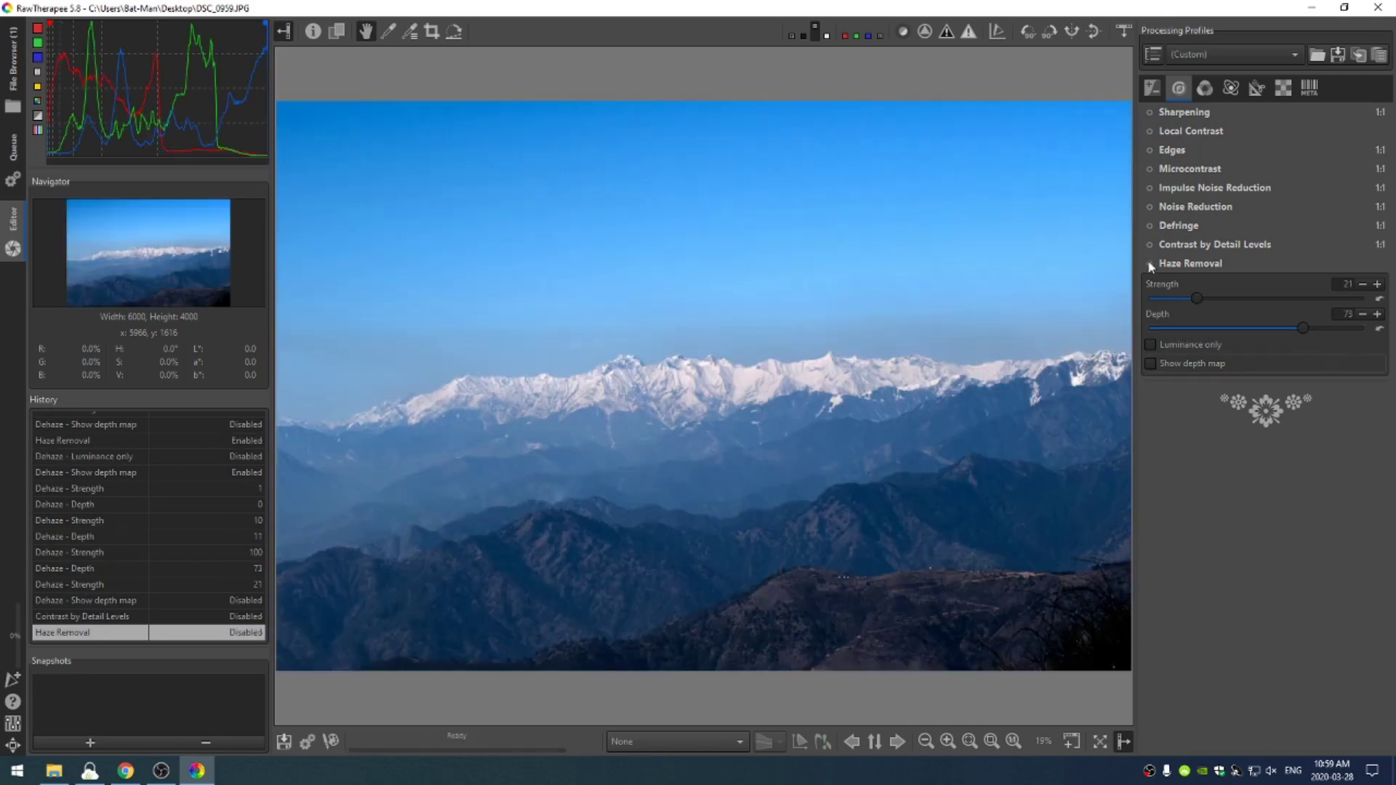
pyautogui.click(1150, 264)
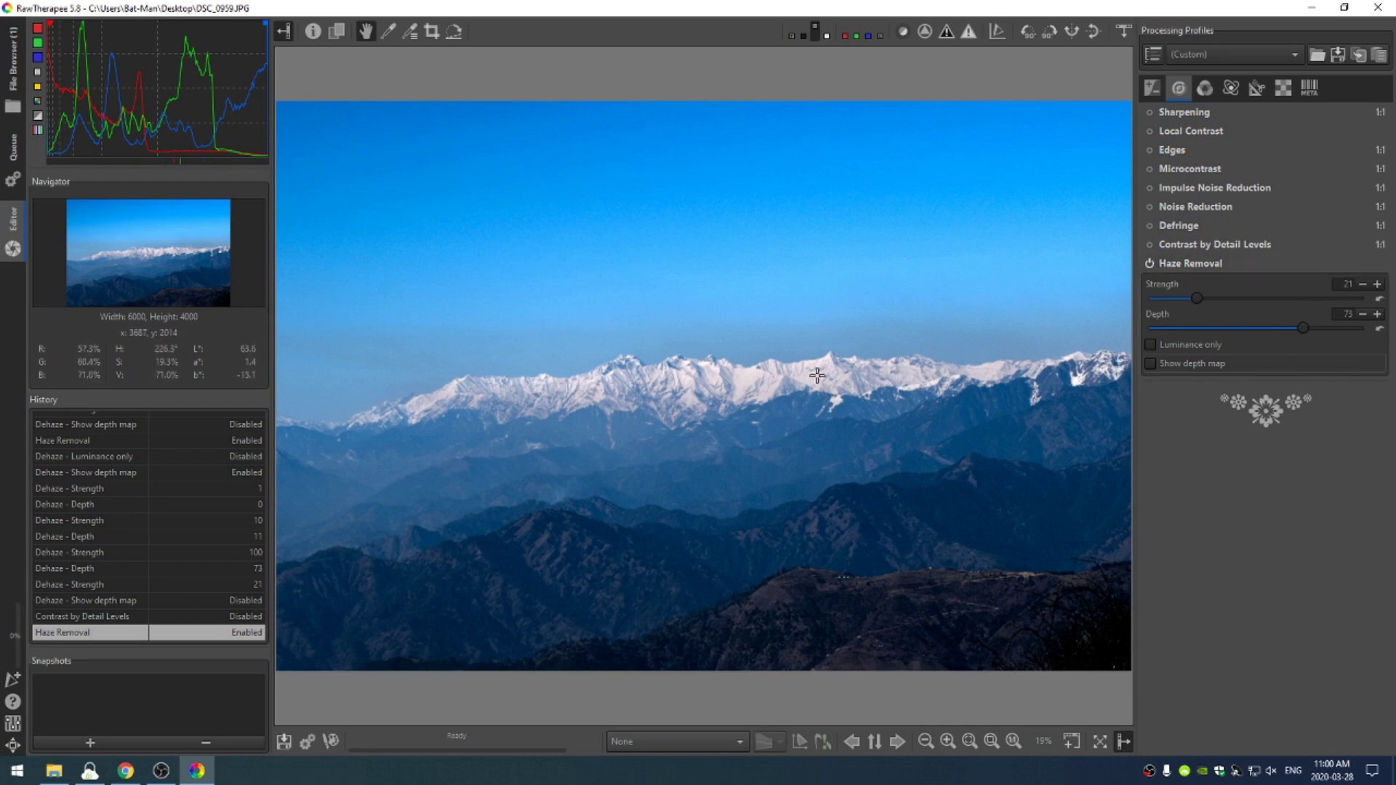
# Step: Enable Local Contrast and Soft Light on the photo with their existing settings
pyautogui.click(1150, 130)
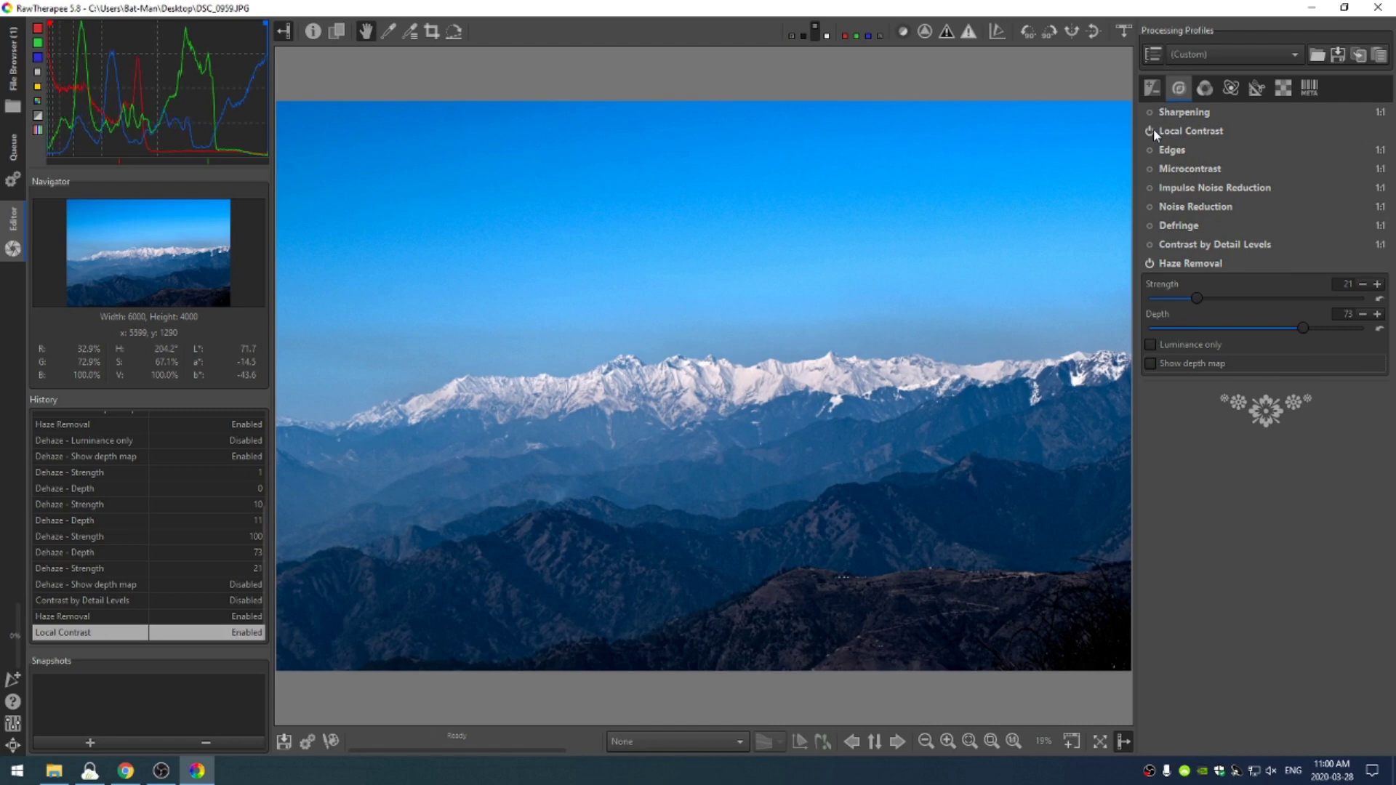
pyautogui.click(1205, 88)
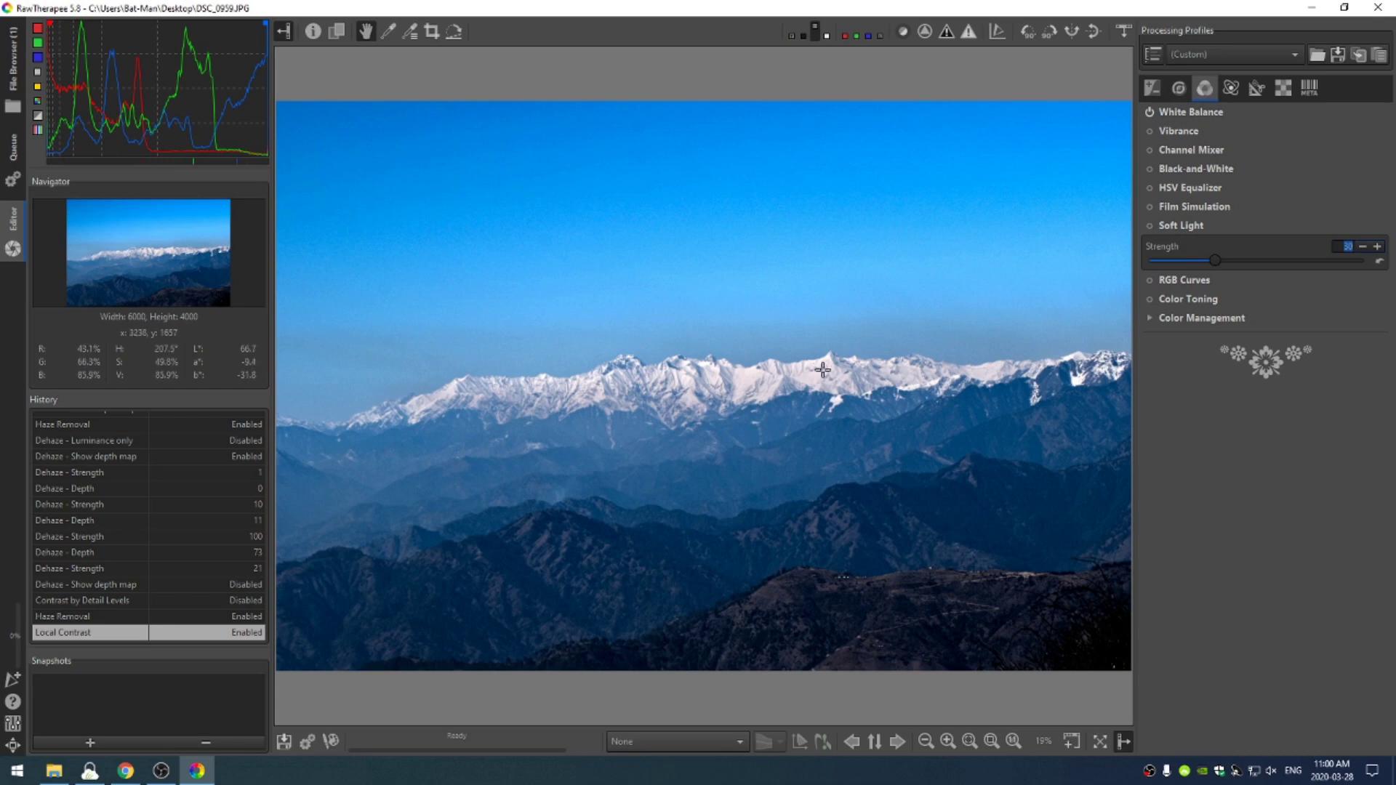
pyautogui.click(1151, 225)
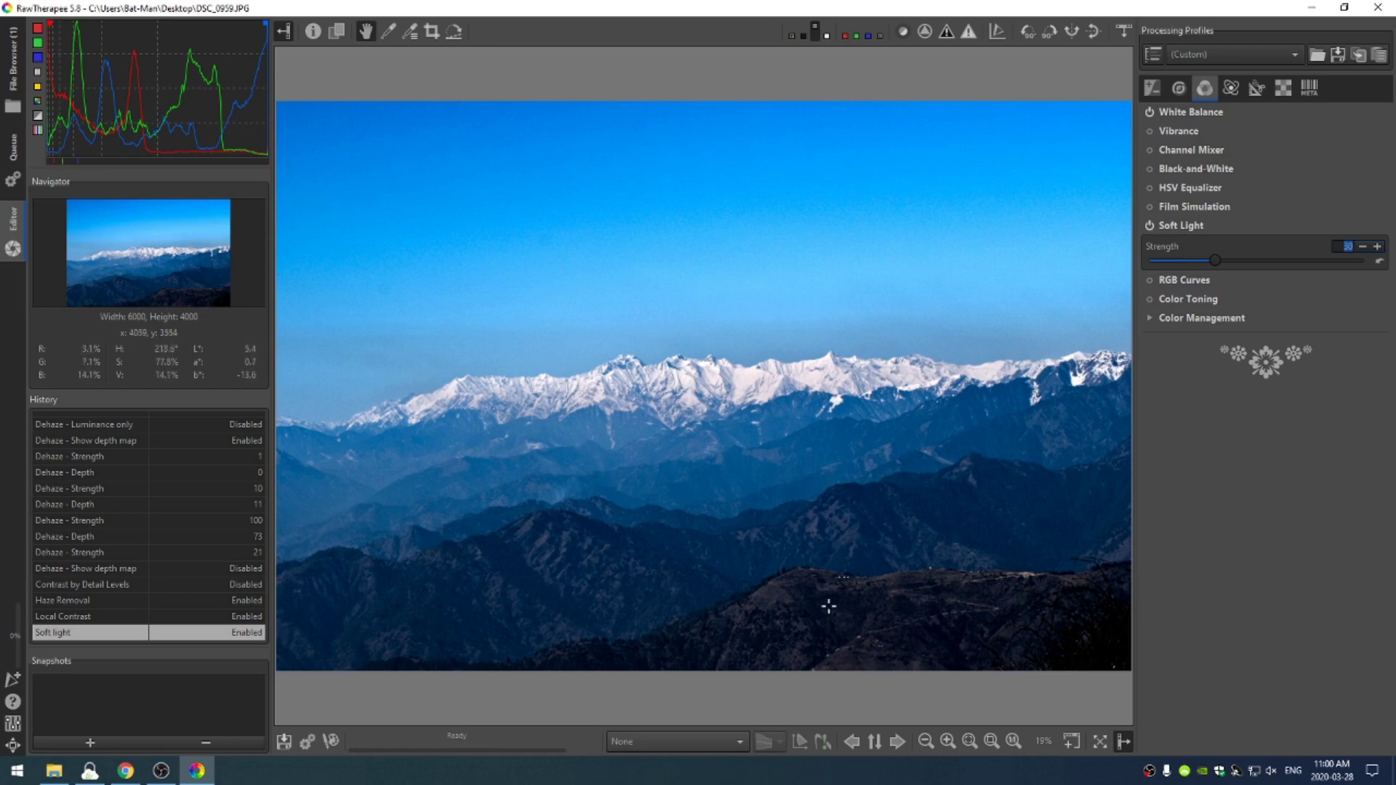
# Step: Enable the Graduated Filter with its guides shown, and set angle 180, strength -0.45, center X 4 and center Y 14
pyautogui.click(1152, 88)
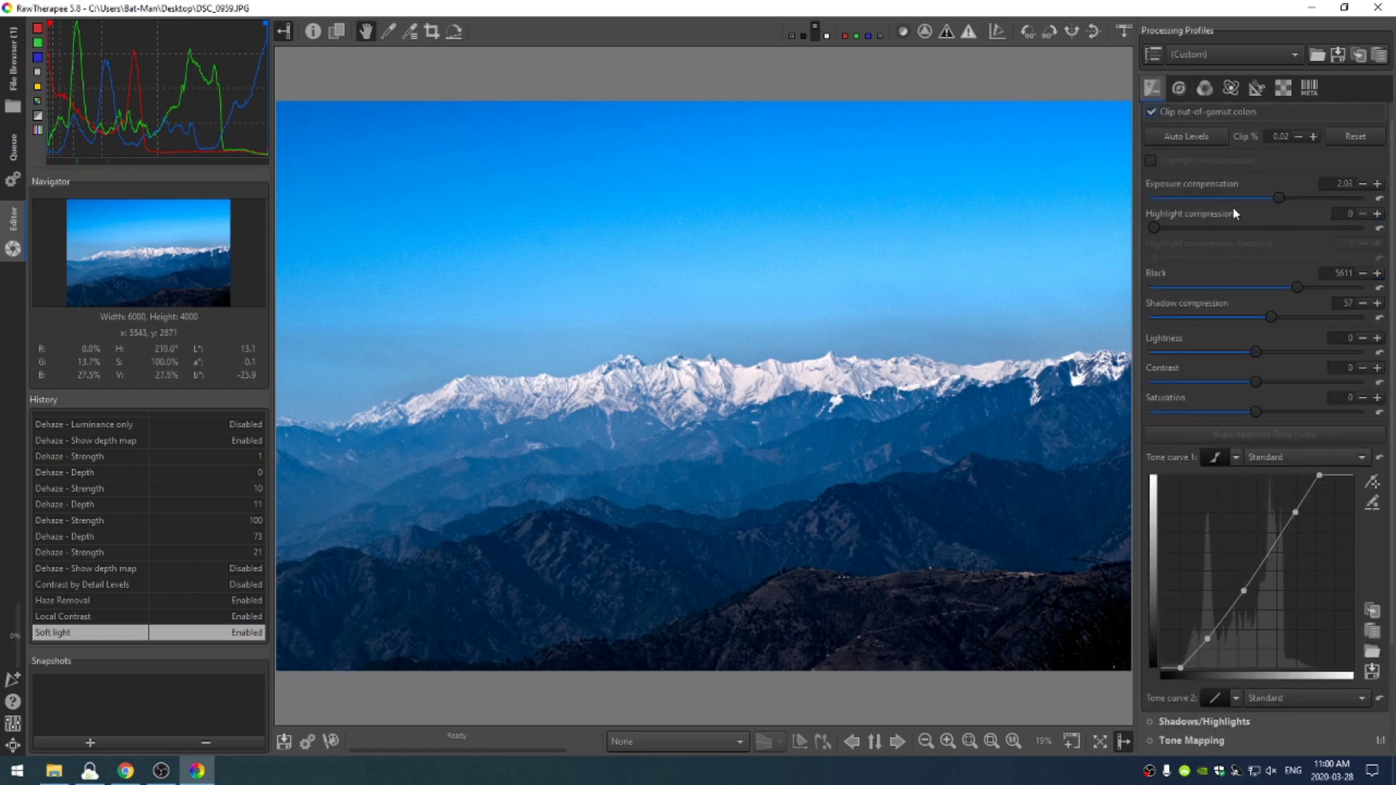
pyautogui.click(1179, 111)
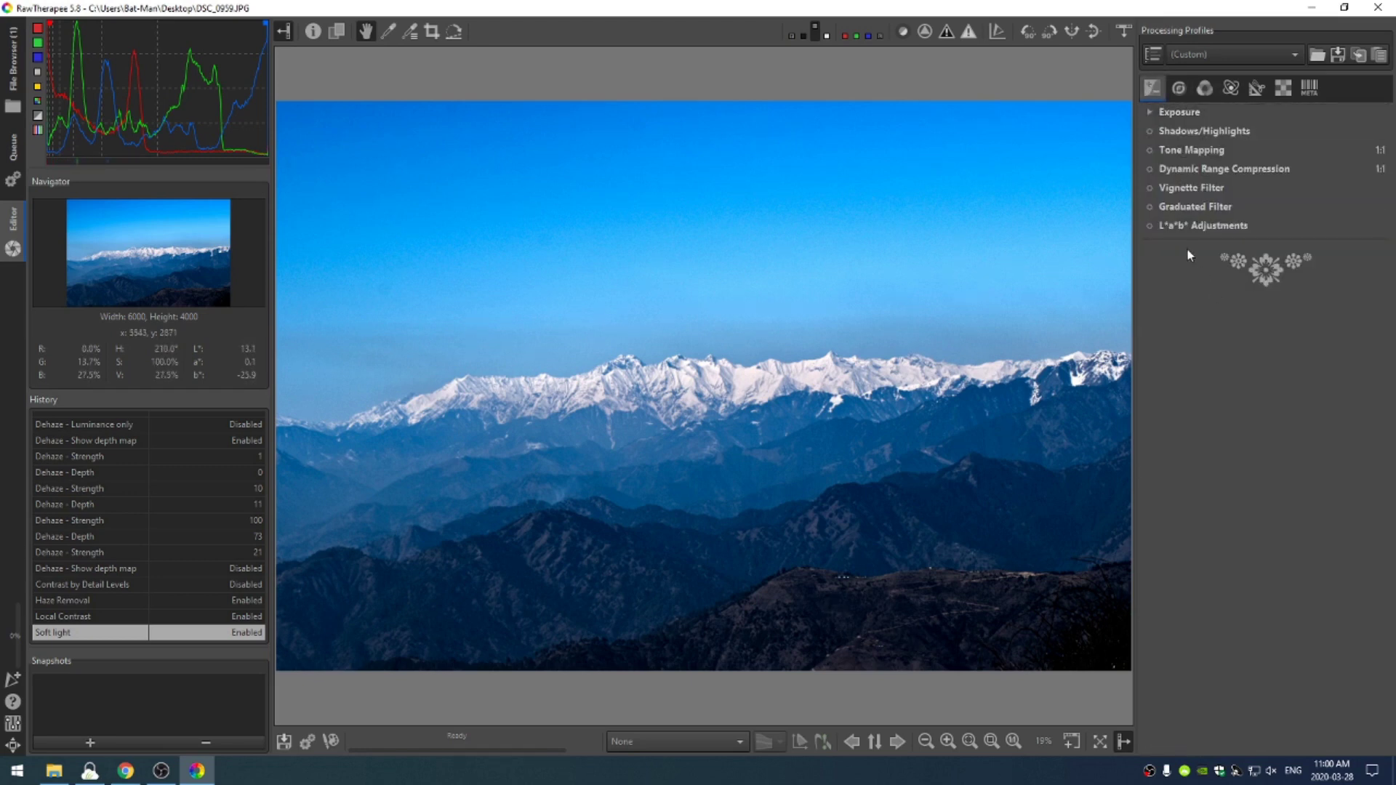
pyautogui.click(1151, 210)
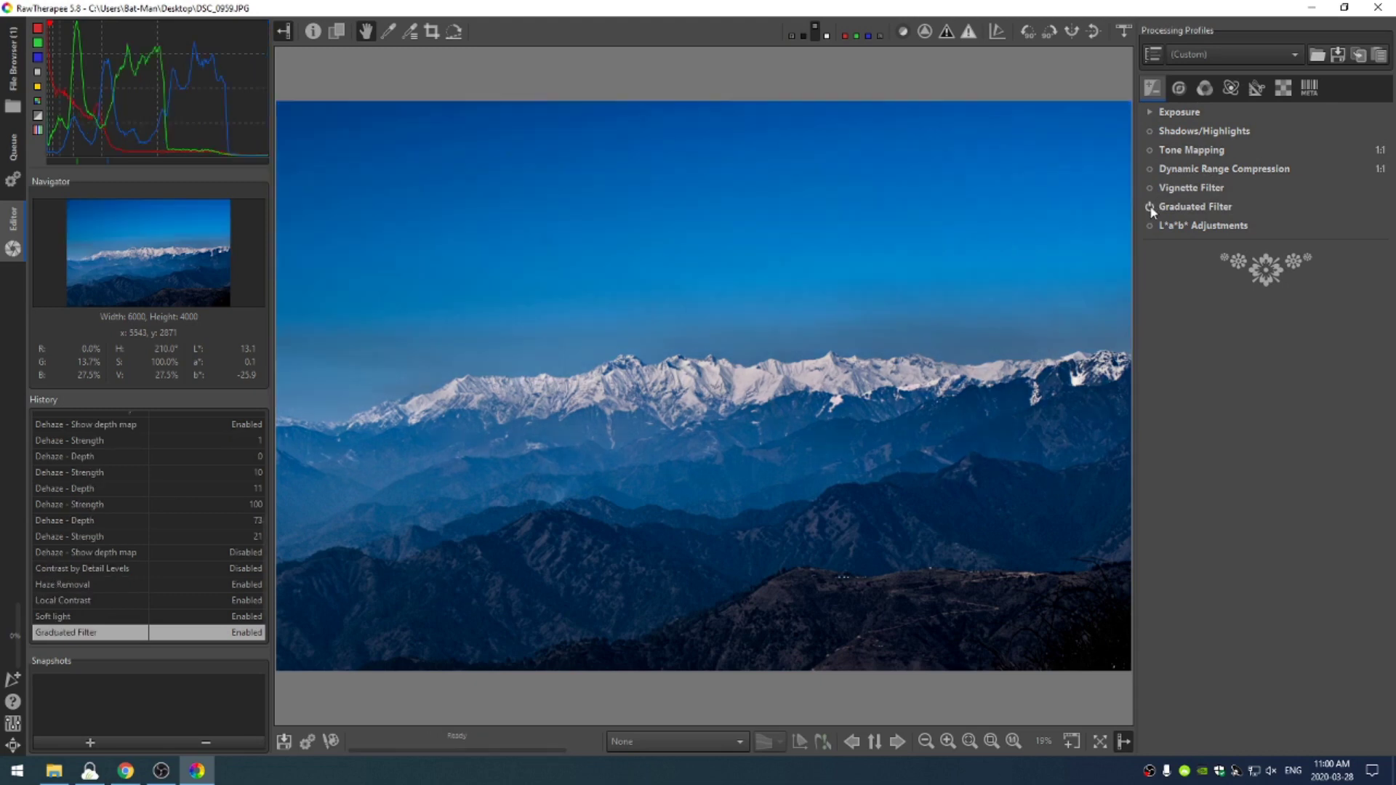
pyautogui.click(1171, 208)
pyautogui.click(1156, 232)
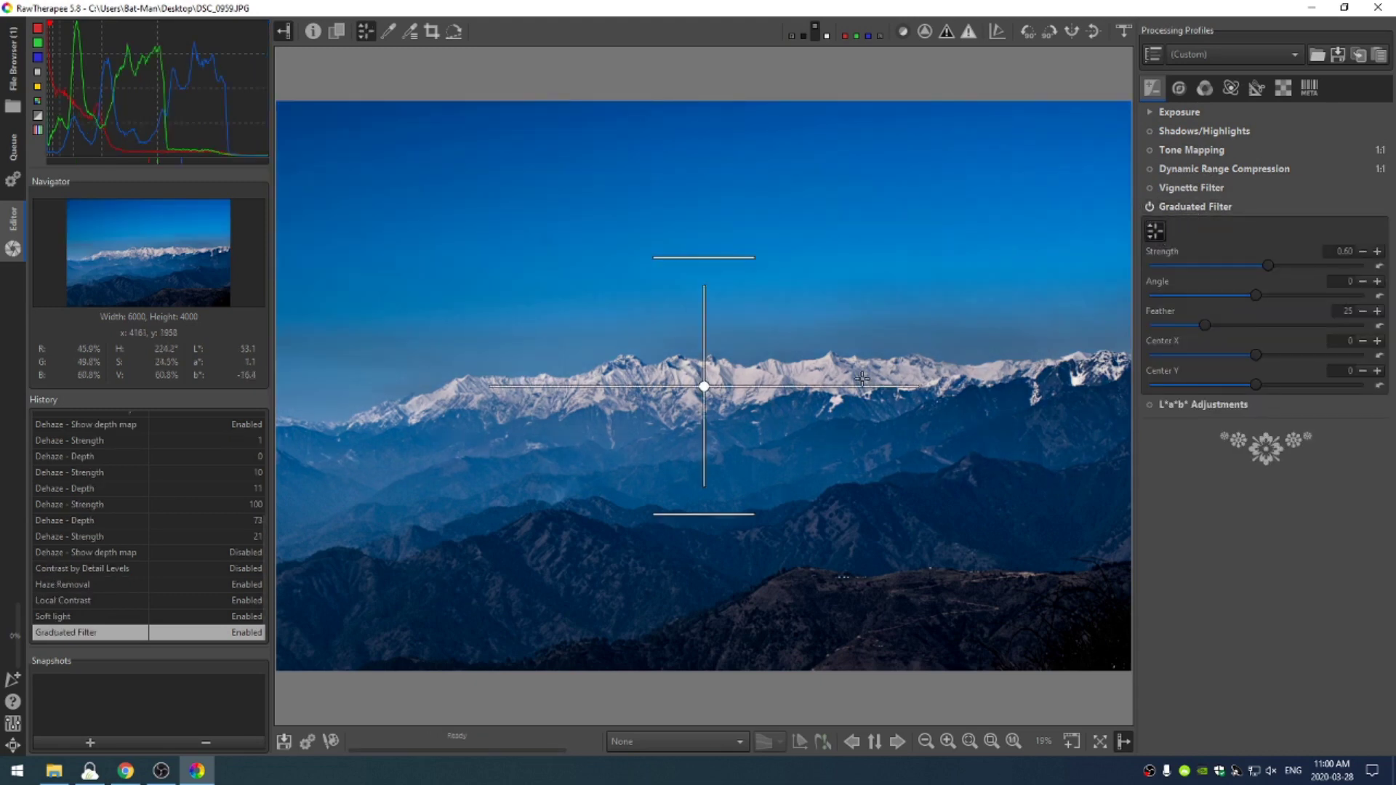
pyautogui.moveTo(1301, 294); pyautogui.dragTo(1395, 297)
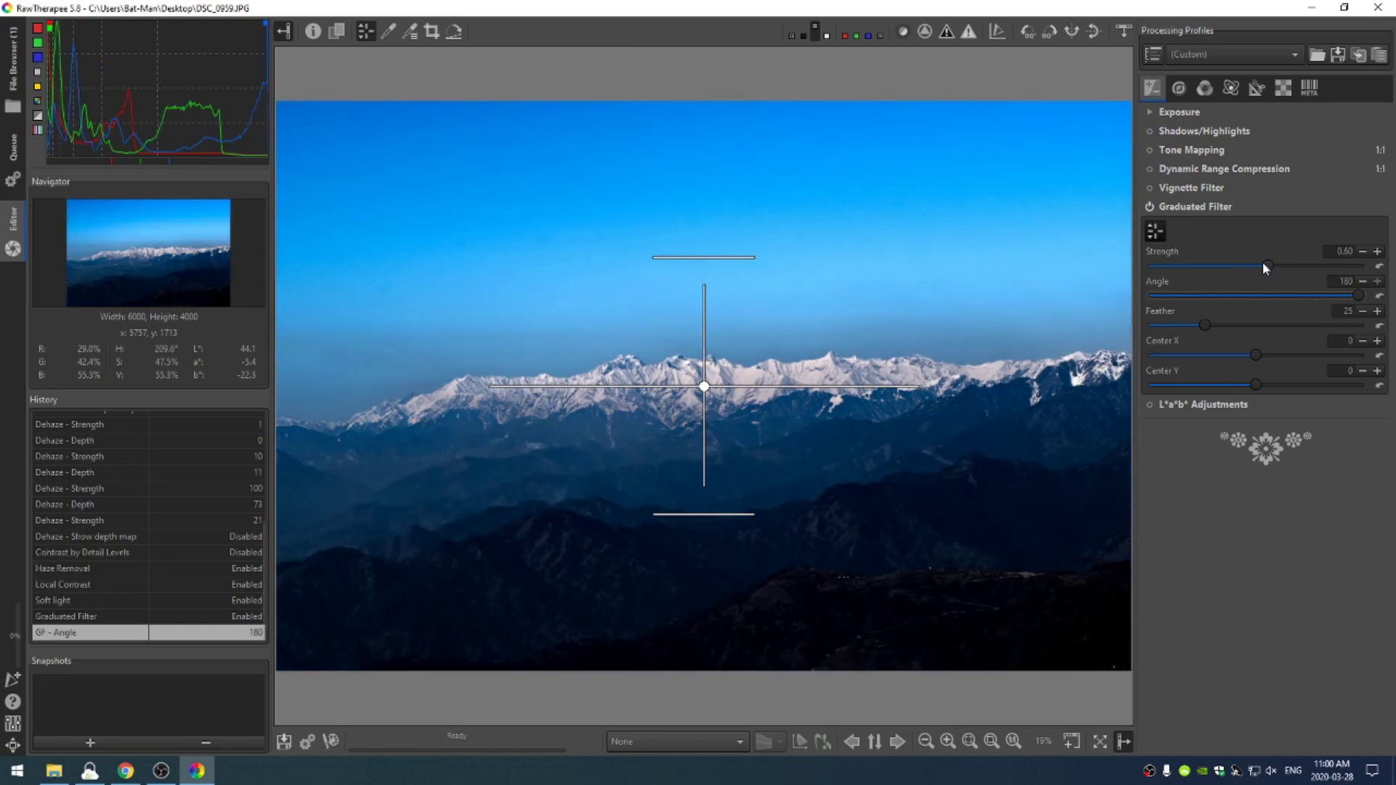
pyautogui.moveTo(1250, 264); pyautogui.dragTo(1242, 268)
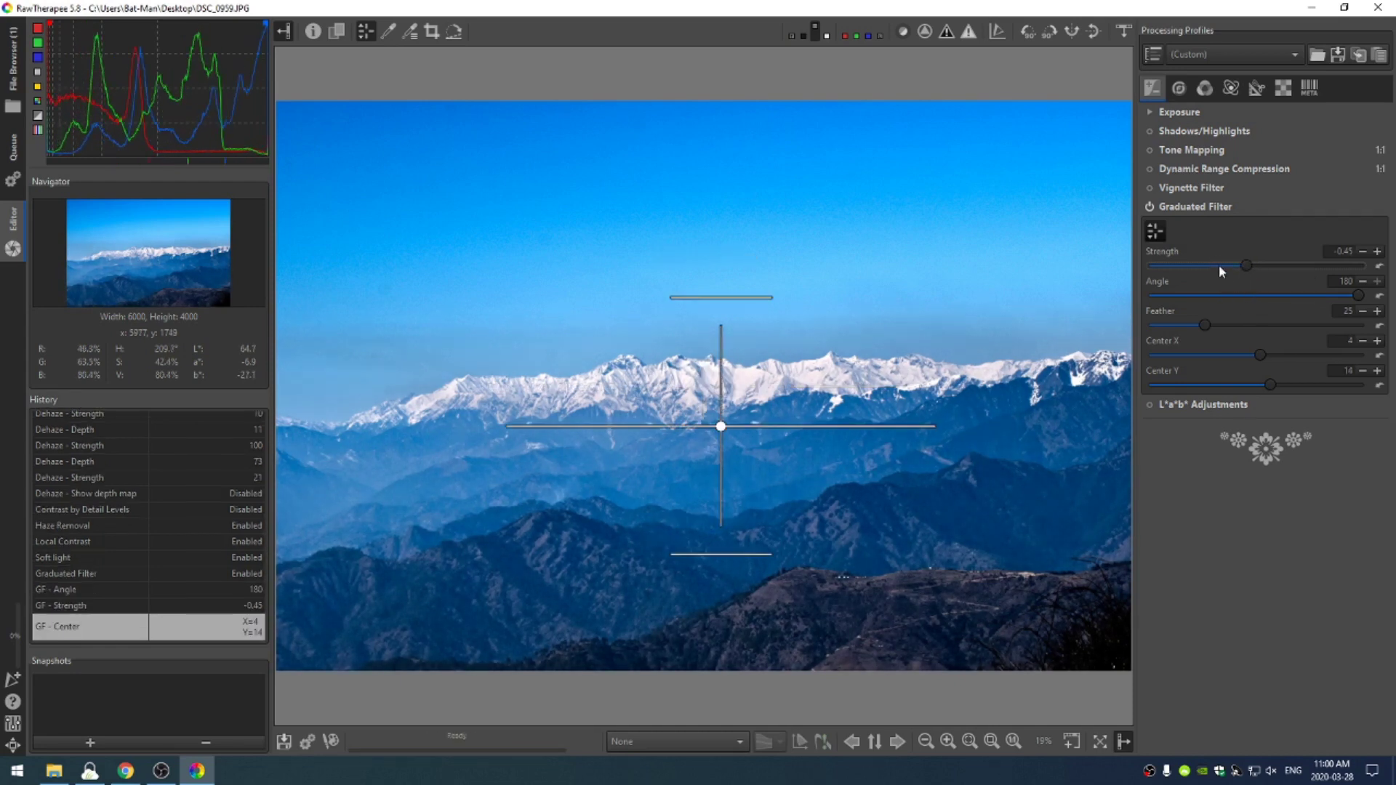
# Step: Enable the HSV Equalizer and set its hue channel to an Equalizer curve
pyautogui.hotkey('alt', 'c')
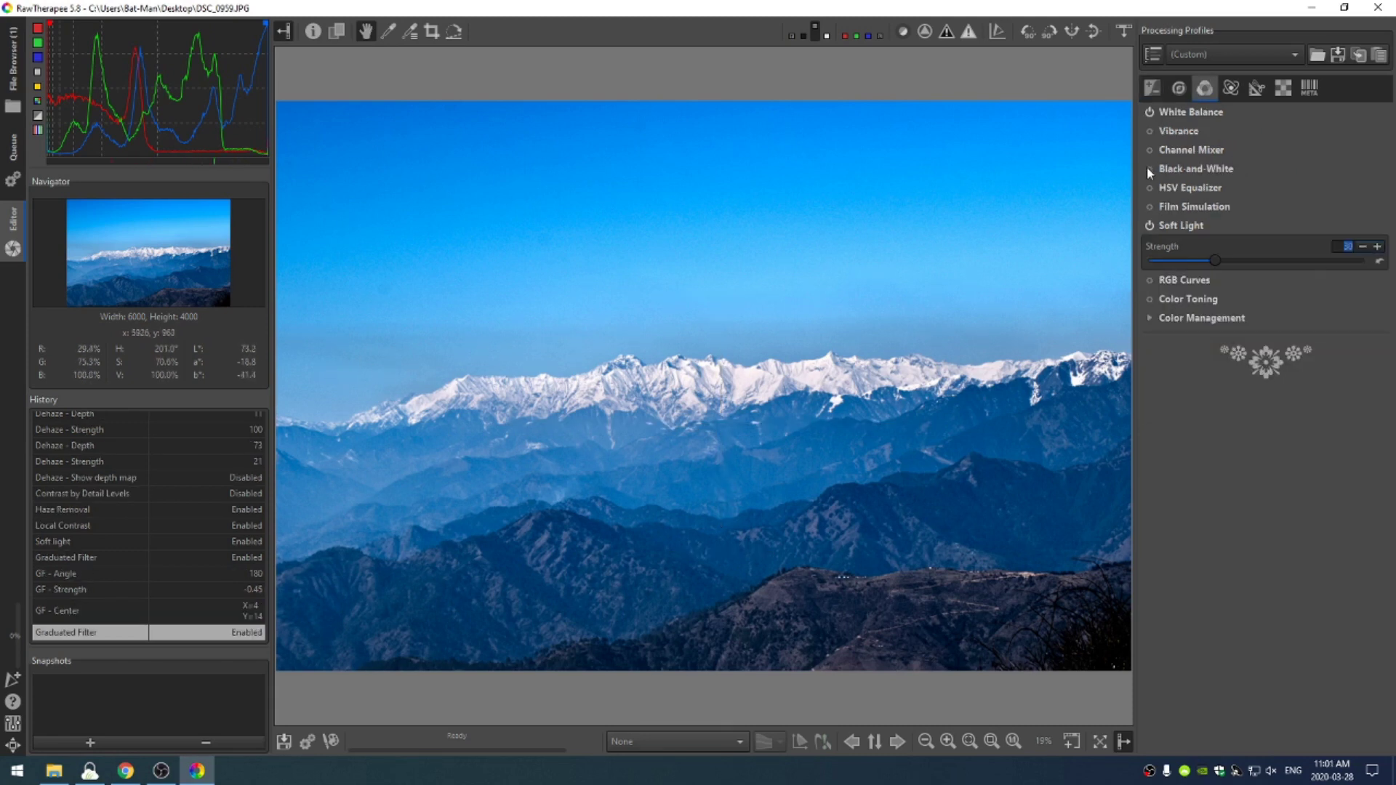
pyautogui.click(1203, 190)
pyautogui.click(1152, 188)
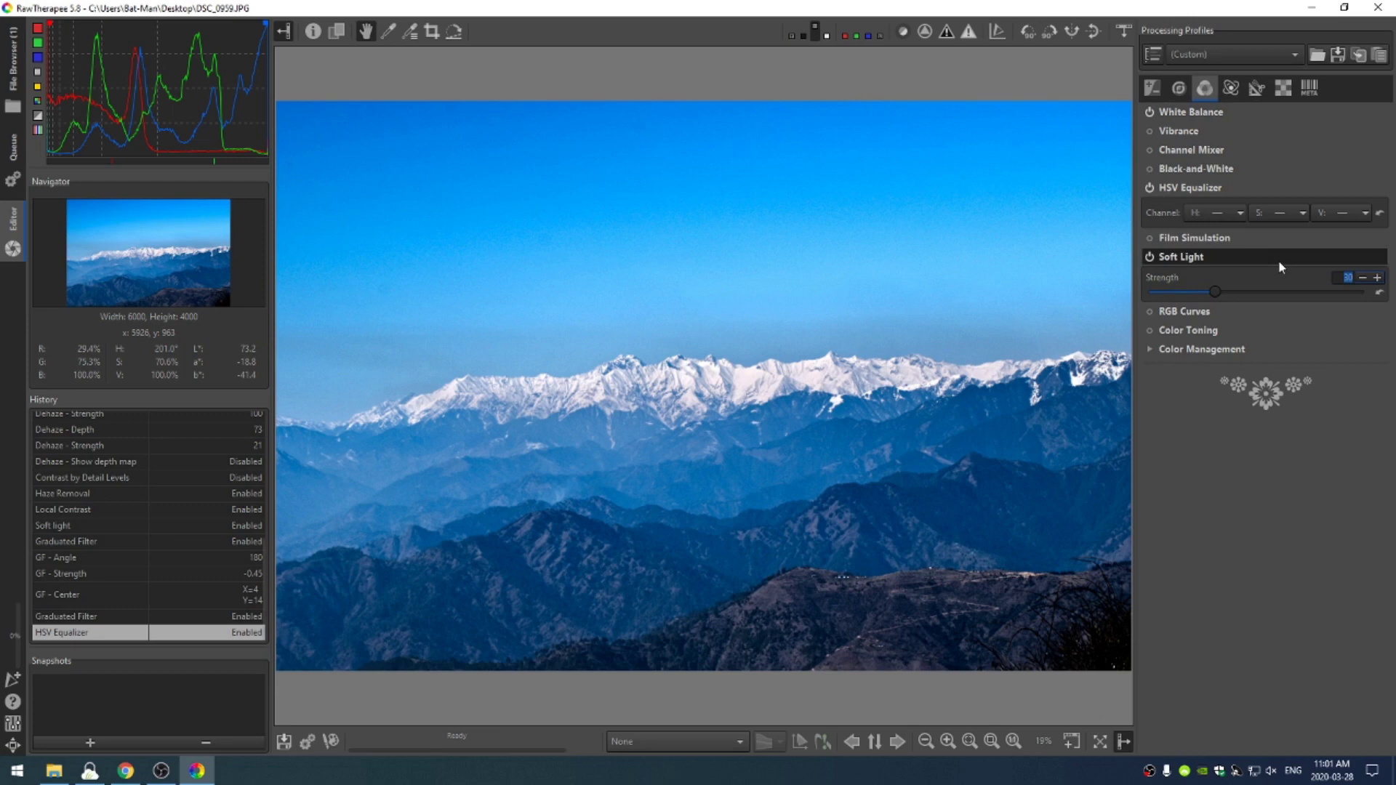
pyautogui.click(1241, 213)
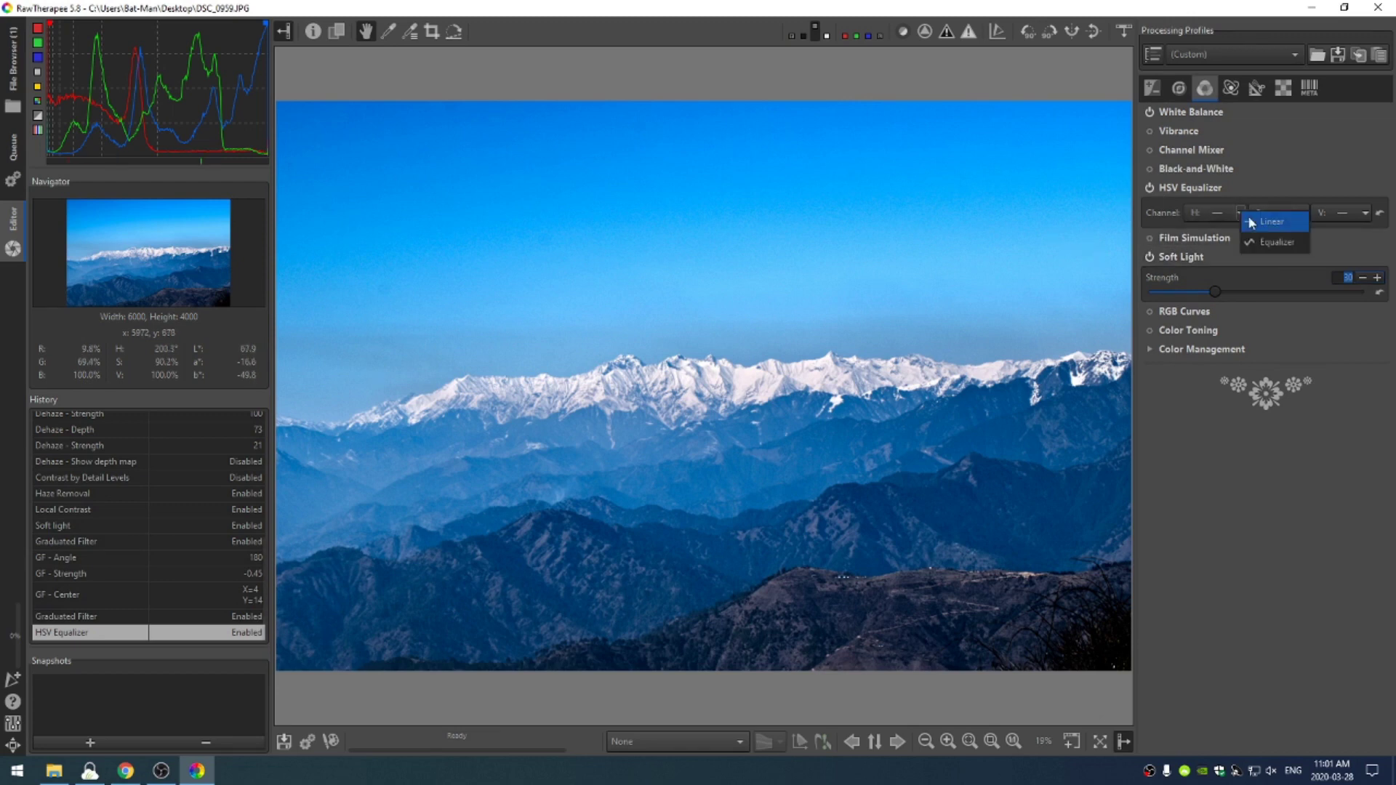
pyautogui.click(1296, 228)
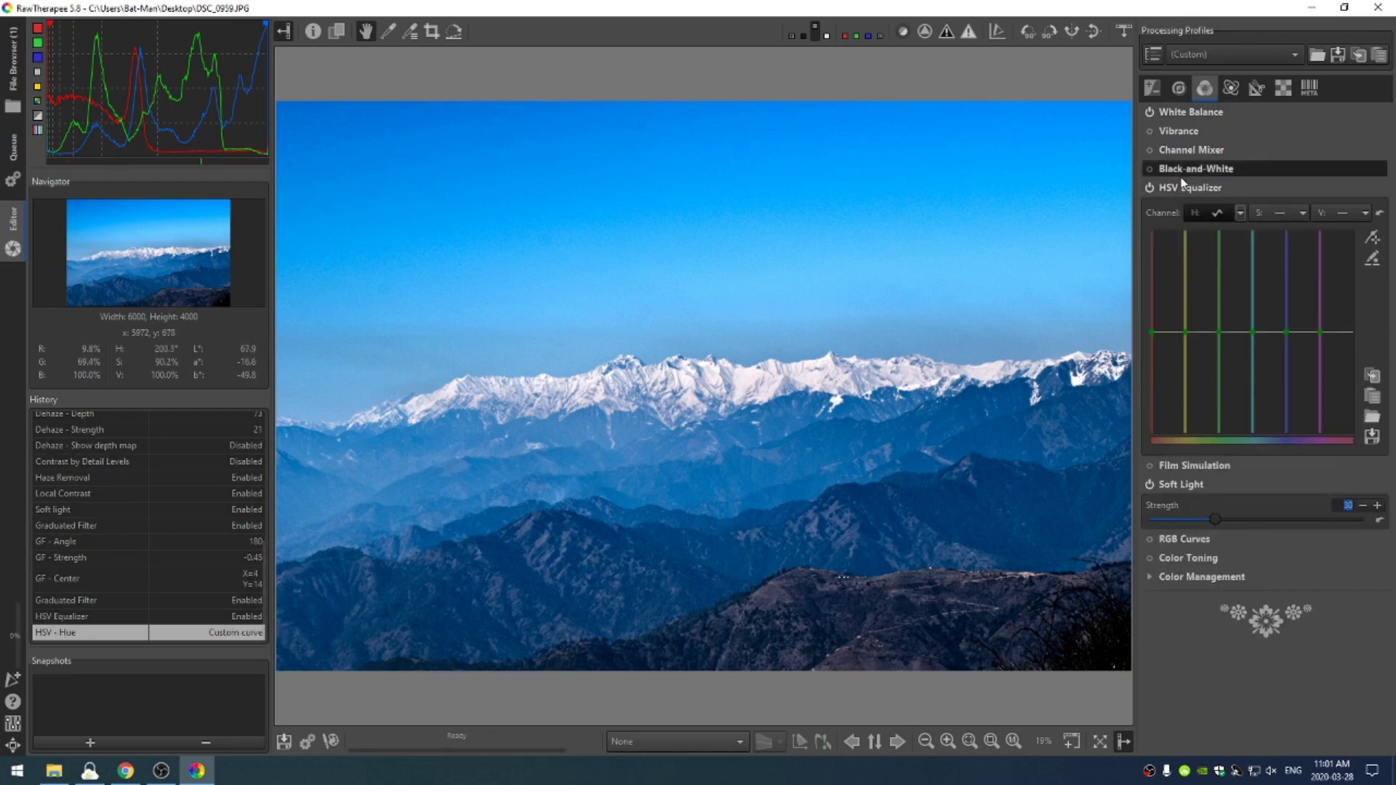
# Step: Turn on on-image editing for the HSV hue curve, try adjusting the blue hue, and send the photo to GIMP
pyautogui.click(1373, 237)
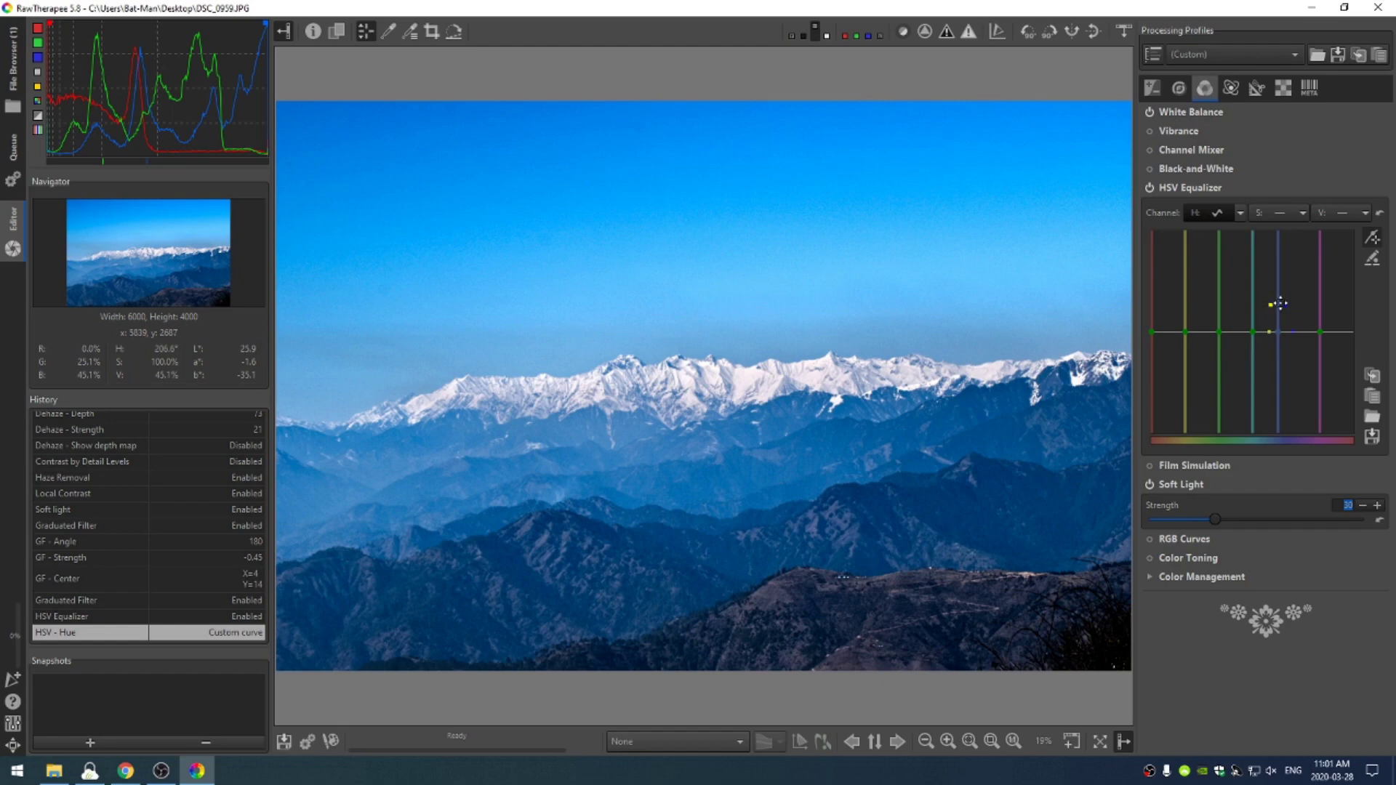
pyautogui.moveTo(1280, 304)
pyautogui.mouseDown()
pyautogui.moveTo(1284, 289)
pyautogui.moveTo(1280, 313)
pyautogui.moveTo(1291, 302)
pyautogui.mouseUp()
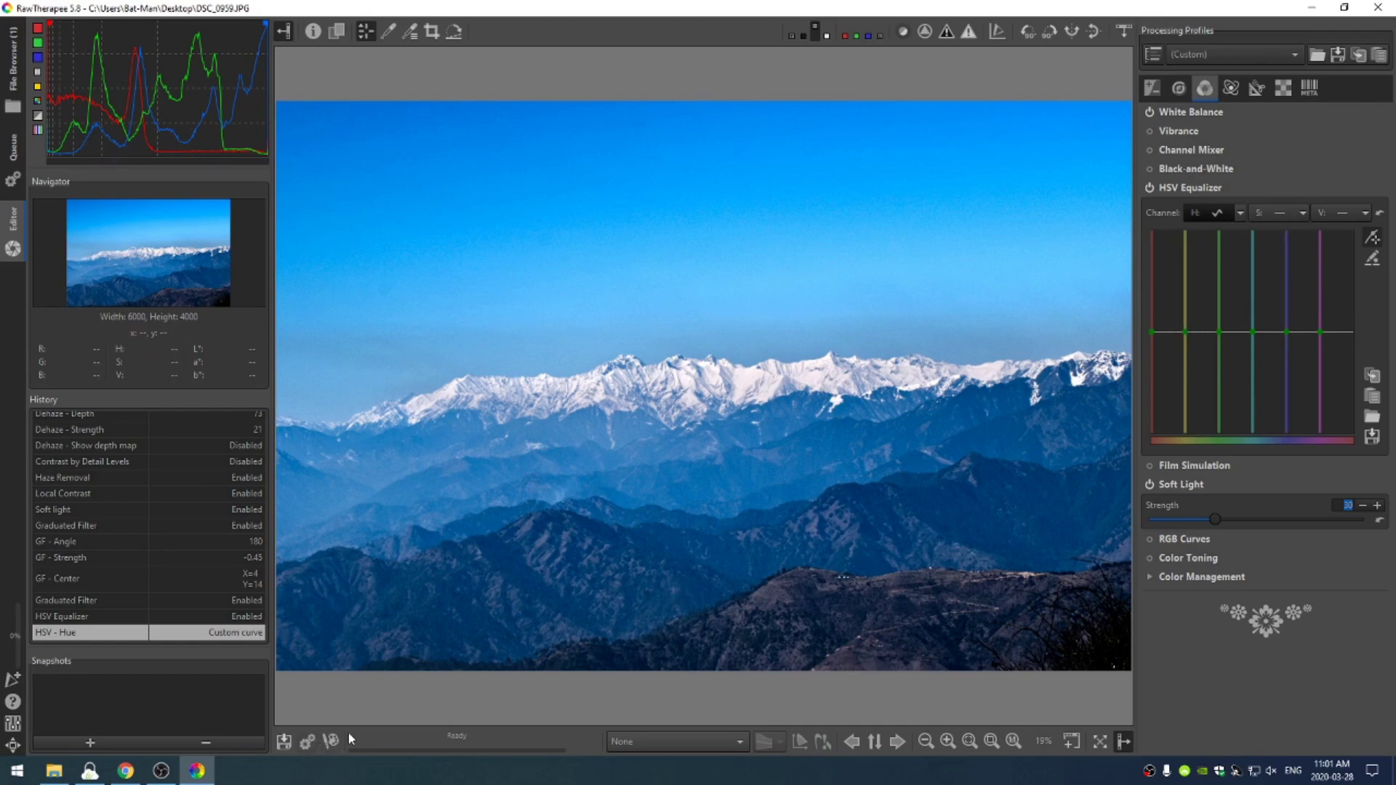
pyautogui.click(331, 741)
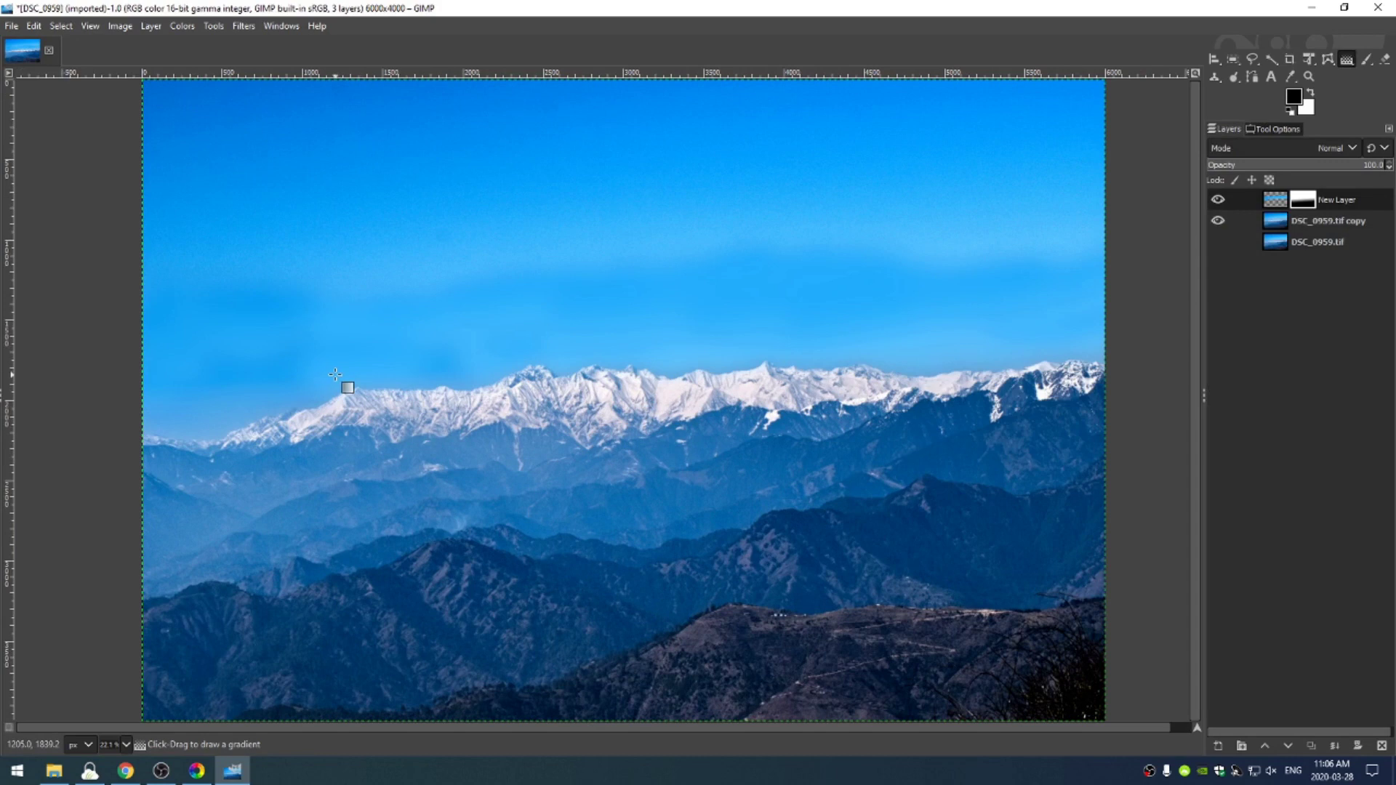
# Step: Outline the mountains and a strip of sky above the peaks with Free Select on the DSC_0959.tif copy layer
pyautogui.click(1296, 224)
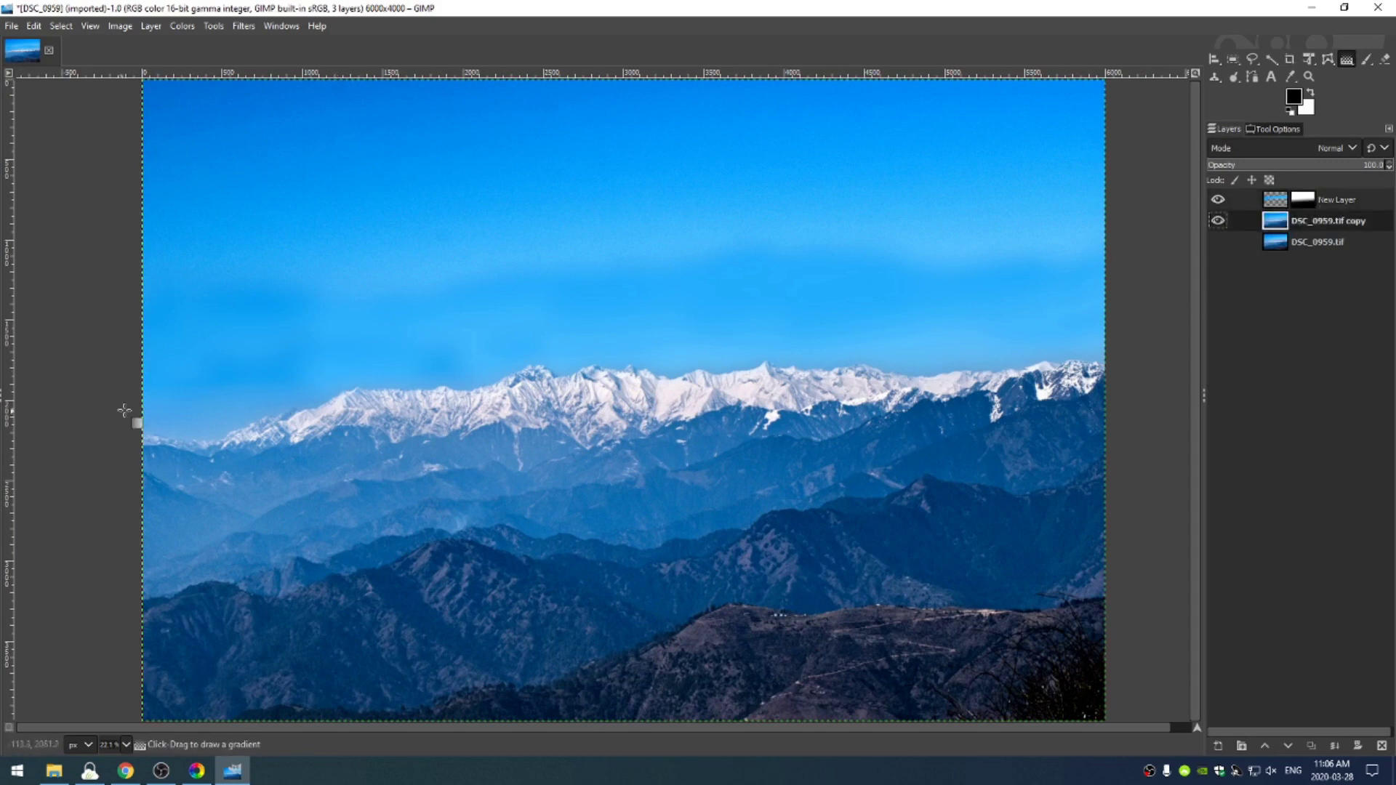
pyautogui.press('f')
pyautogui.moveTo(70, 405)
pyautogui.mouseDown()
pyautogui.moveTo(294, 384)
pyautogui.moveTo(615, 318)
pyautogui.moveTo(1013, 286)
pyautogui.moveTo(1128, 309)
pyautogui.moveTo(1148, 379)
pyautogui.moveTo(1118, 237)
pyautogui.moveTo(1123, 475)
pyautogui.moveTo(1093, 648)
pyautogui.moveTo(510, 673)
pyautogui.moveTo(148, 645)
pyautogui.moveTo(62, 614)
pyautogui.moveTo(47, 541)
pyautogui.mouseUp()
pyautogui.press('Return')
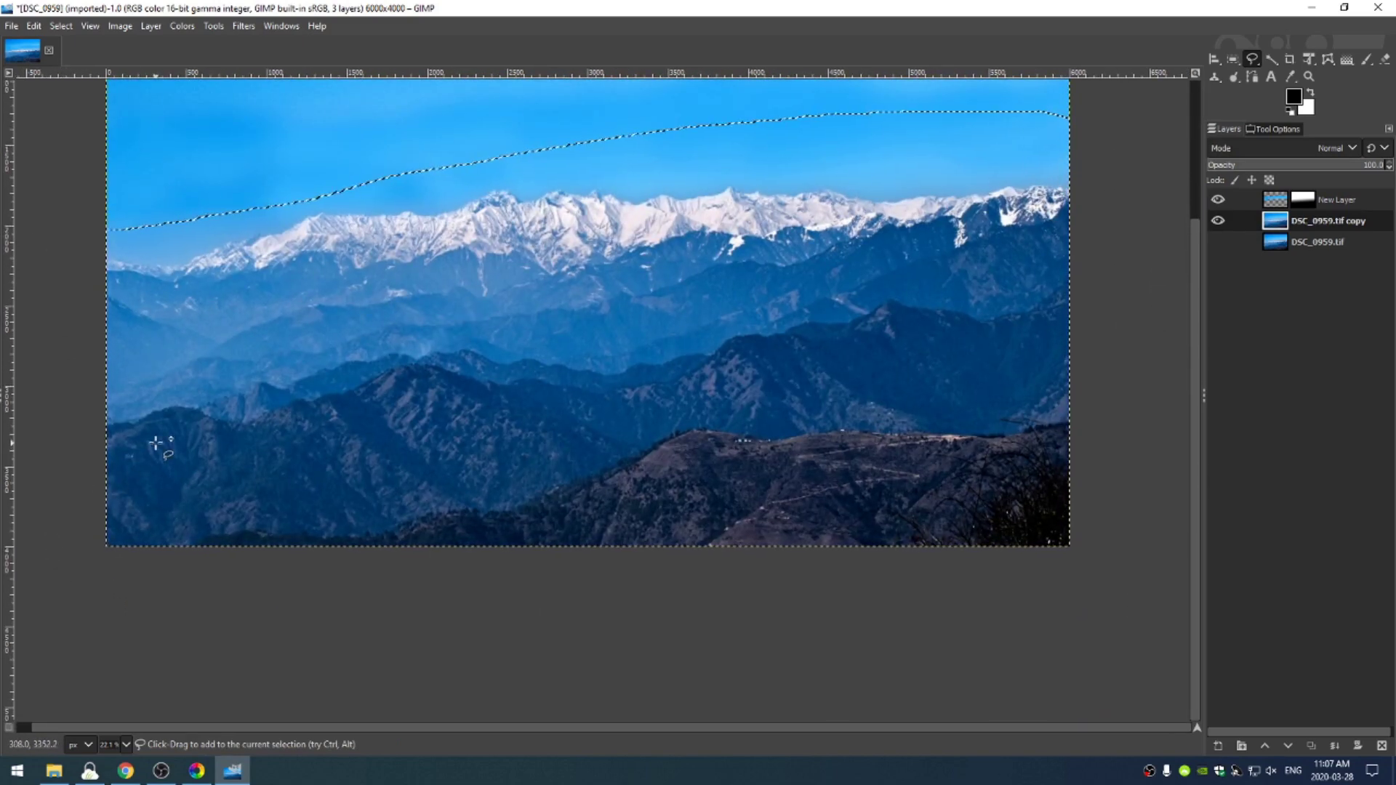
# Step: Copy the selected mountain area and paste it as a new layer
pyautogui.press('ctrl')
pyautogui.hotkey('ctrl', 'c')
pyautogui.hotkey('ctrl', 'v')
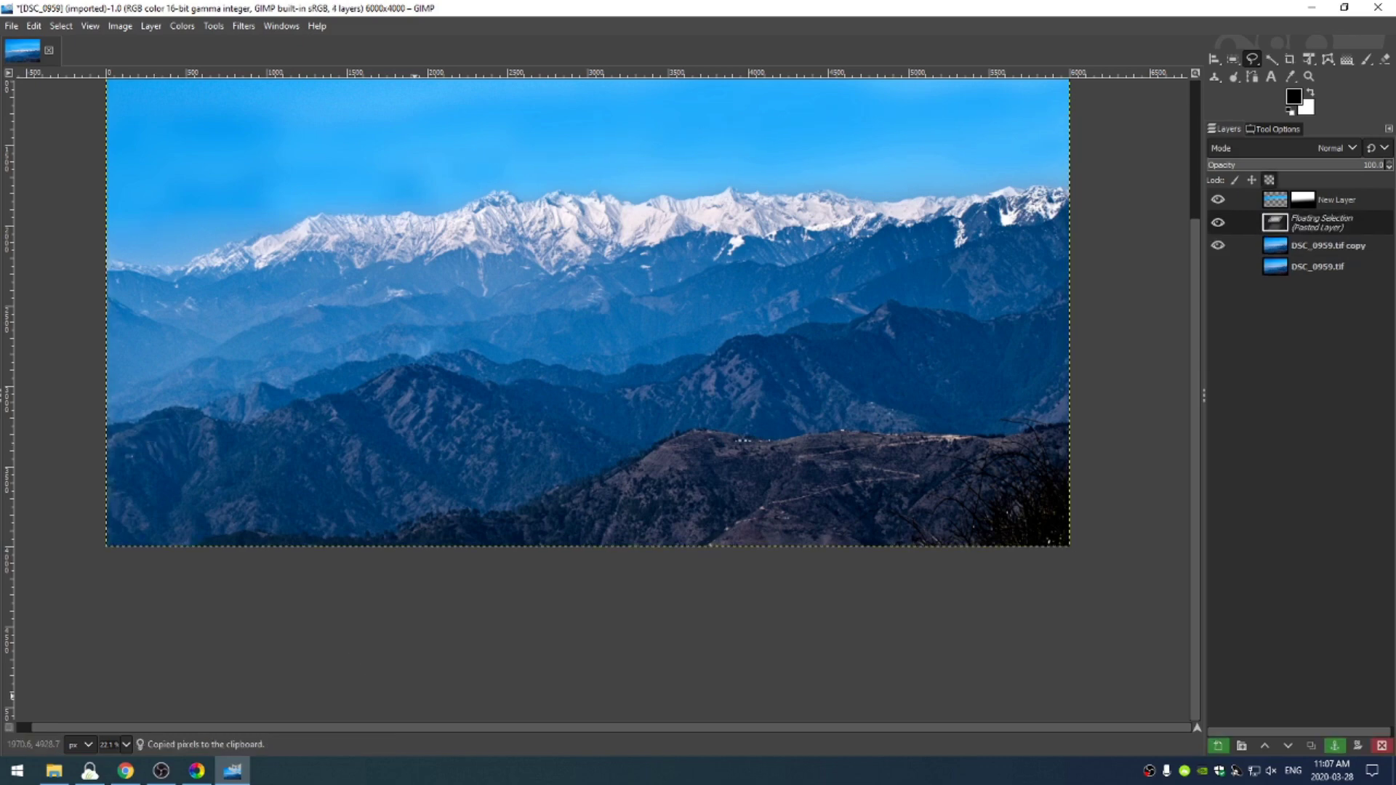
pyautogui.click(1218, 746)
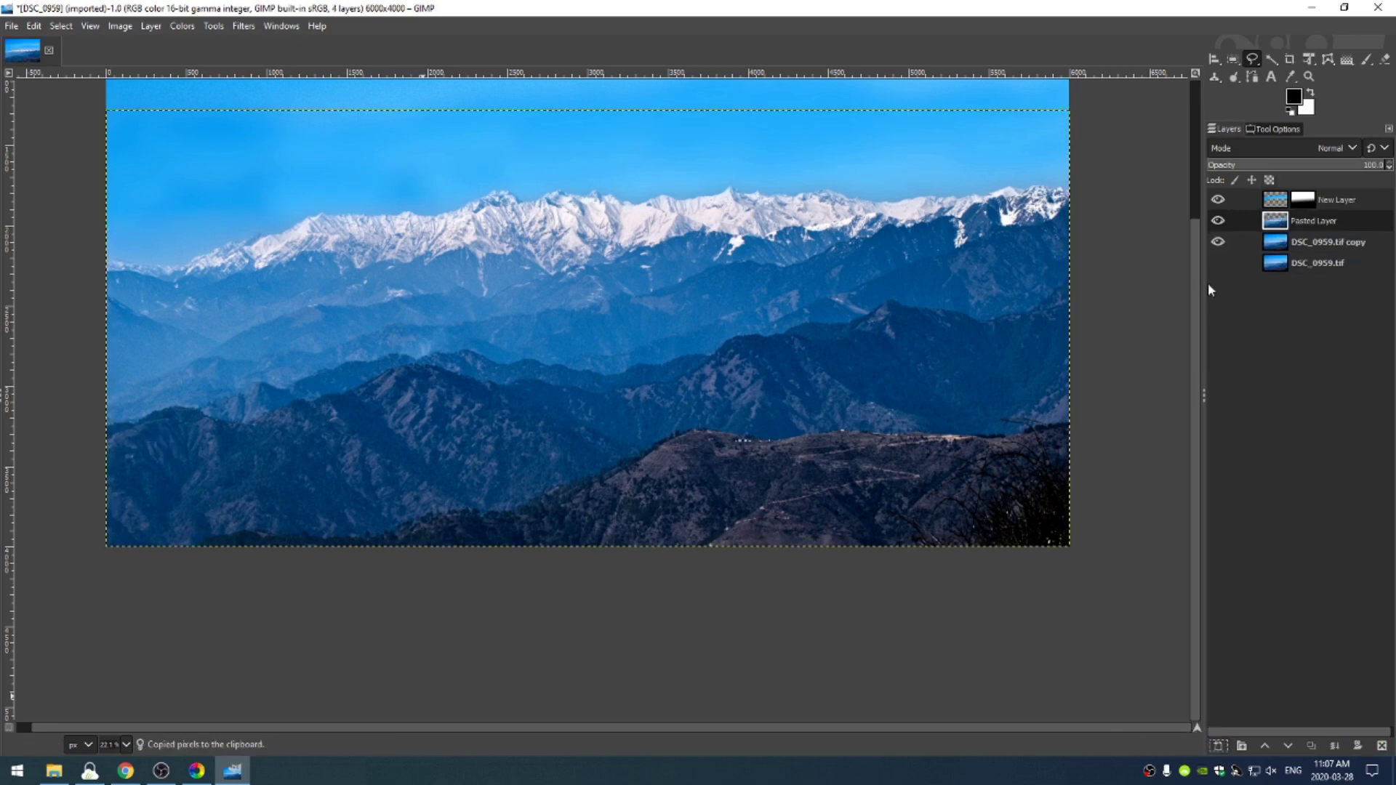
# Step: Open Hue-Saturation for the pasted mountain layer and lower the blue saturation to -100
pyautogui.click(244, 26)
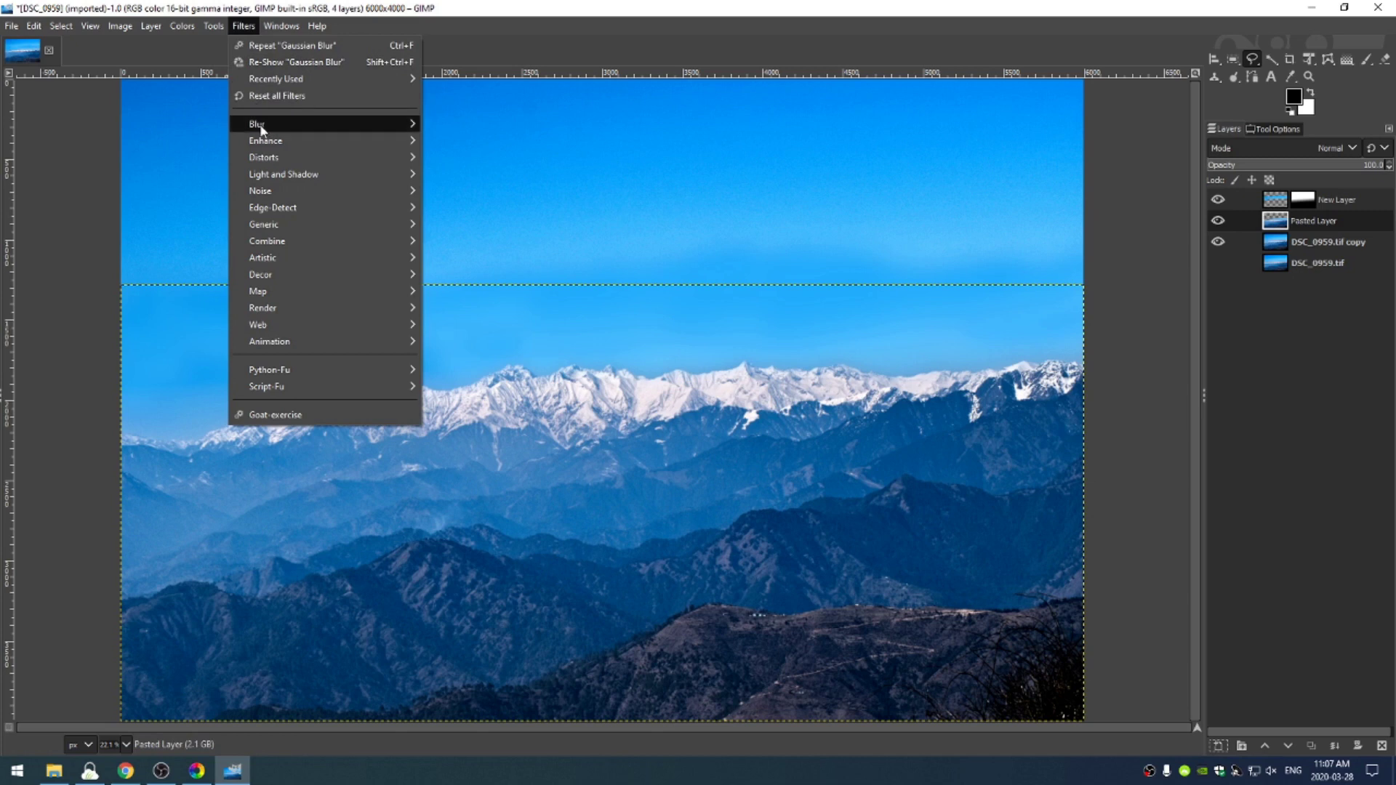
pyautogui.press('Escape')
pyautogui.click(187, 29)
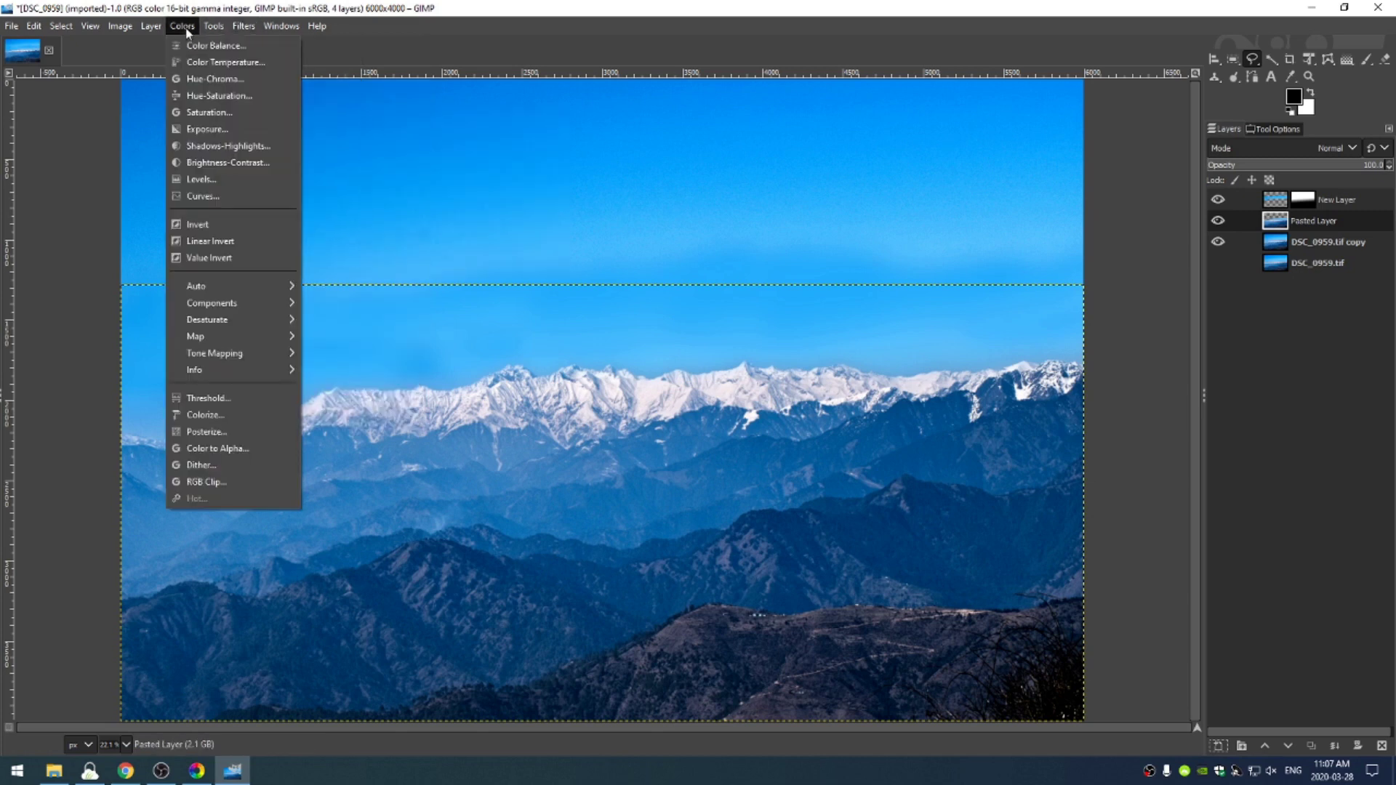
pyautogui.click(196, 95)
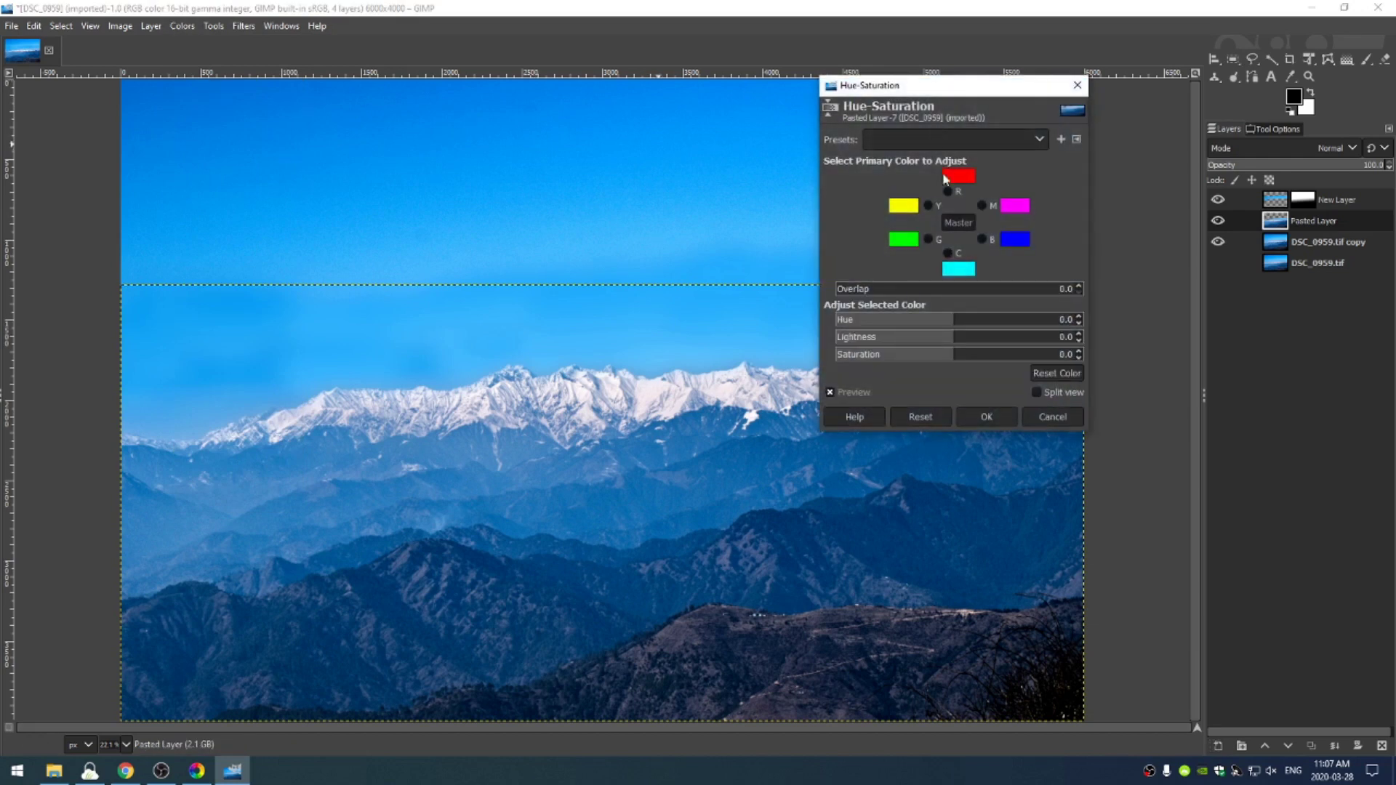
pyautogui.moveTo(941, 90); pyautogui.dragTo(1194, 33)
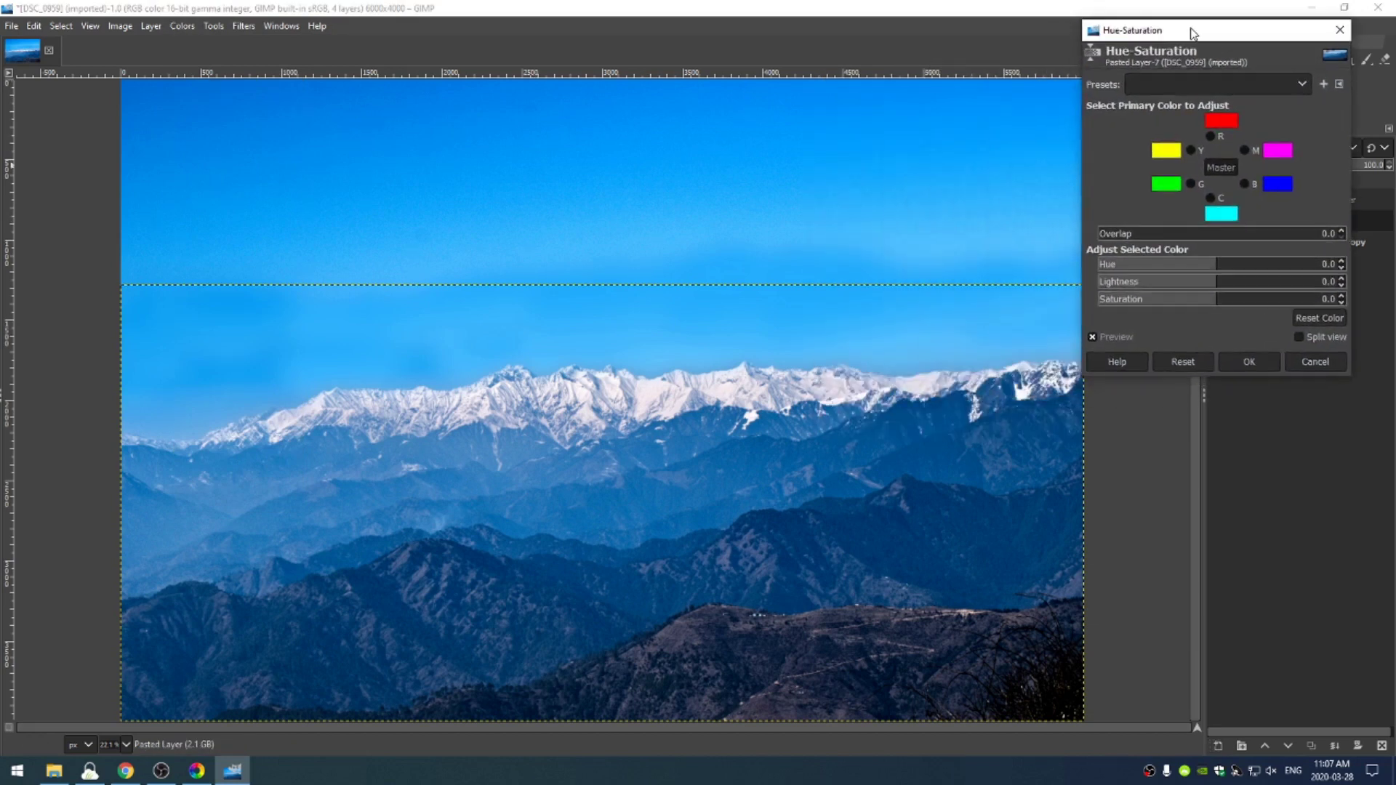
pyautogui.click(1246, 185)
pyautogui.moveTo(1211, 306); pyautogui.dragTo(1094, 322)
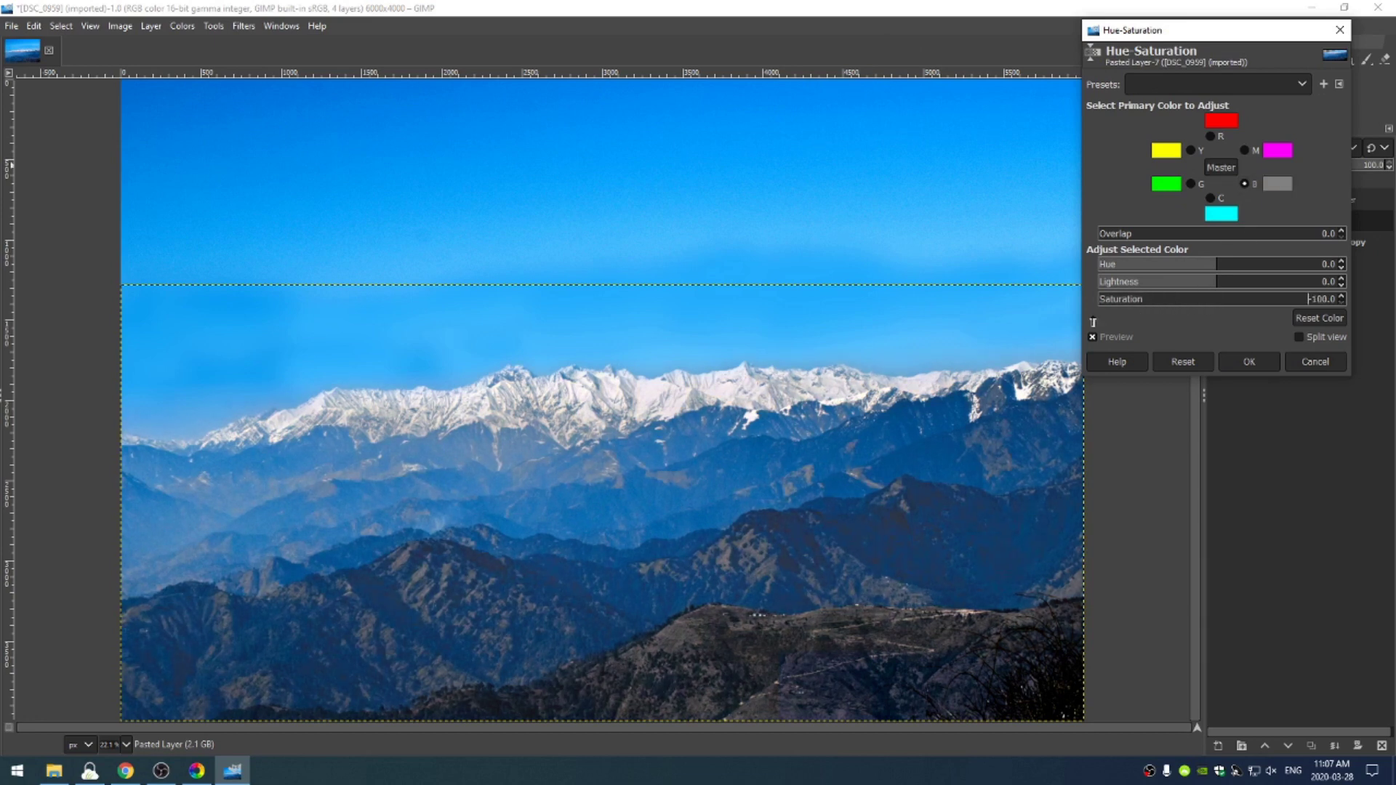
# Step: Reduce the cyan saturation and set the magenta saturation to -30.5
pyautogui.click(1210, 198)
pyautogui.moveTo(1202, 302); pyautogui.dragTo(1156, 317)
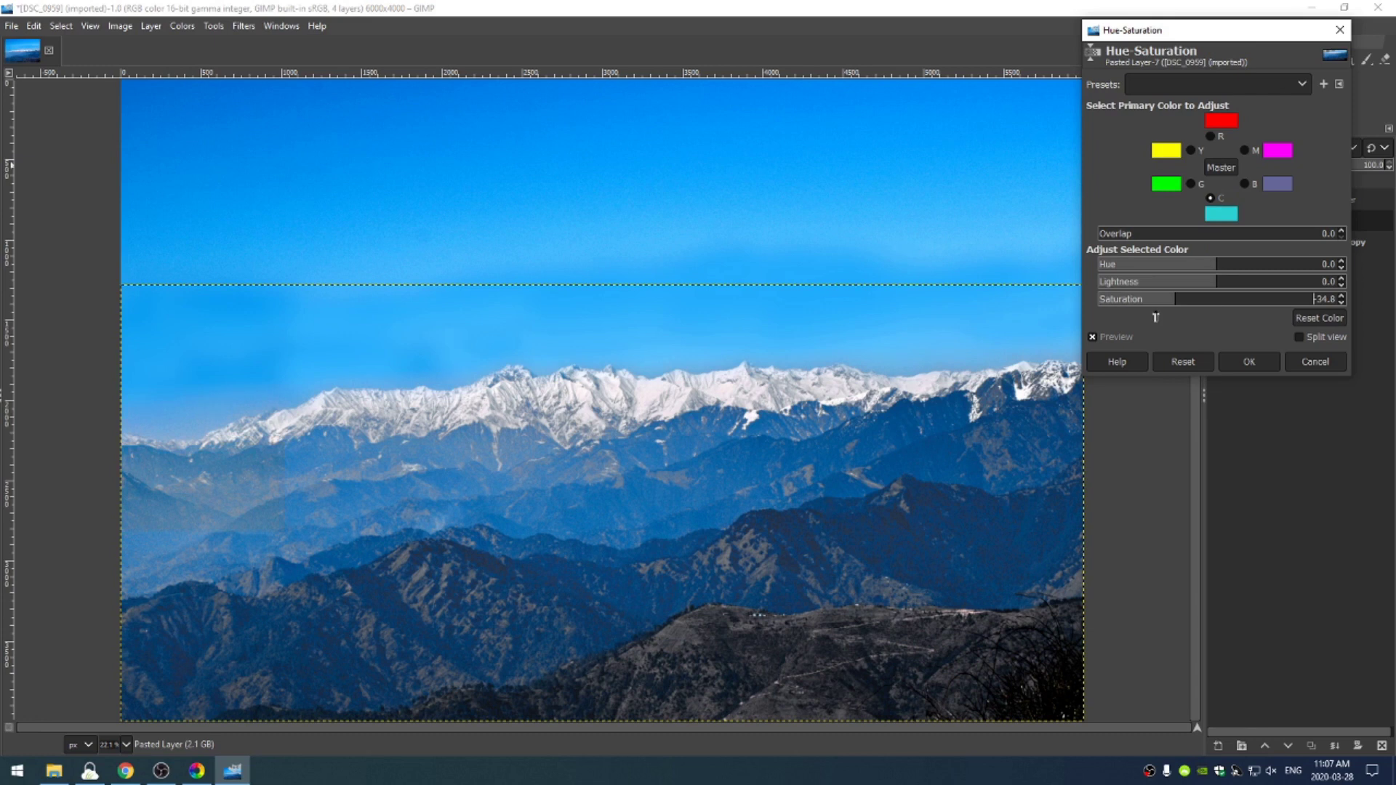
pyautogui.click(1243, 151)
pyautogui.moveTo(1205, 308); pyautogui.dragTo(1180, 311)
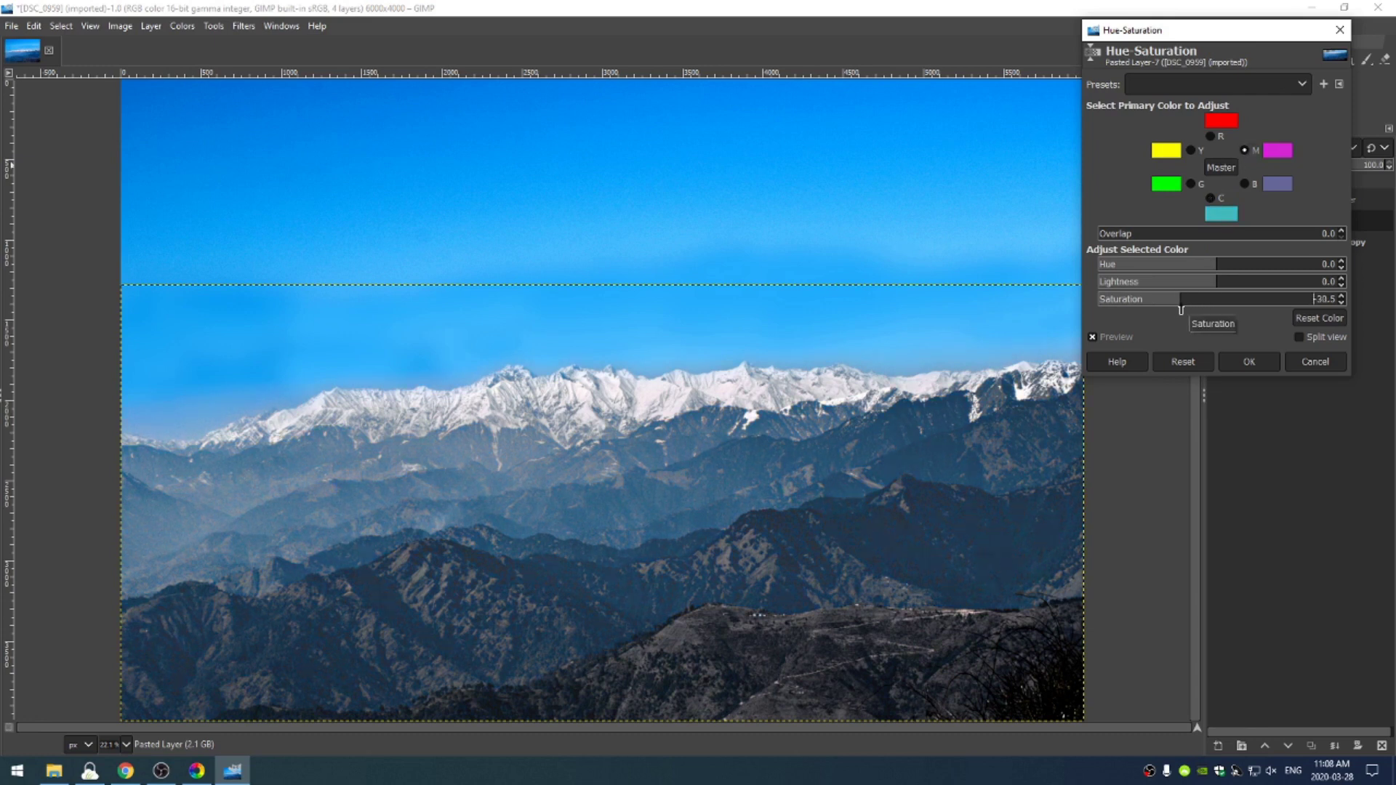
# Step: Restore some of the blue saturation and set the cyan saturation to -40.2
pyautogui.click(1245, 184)
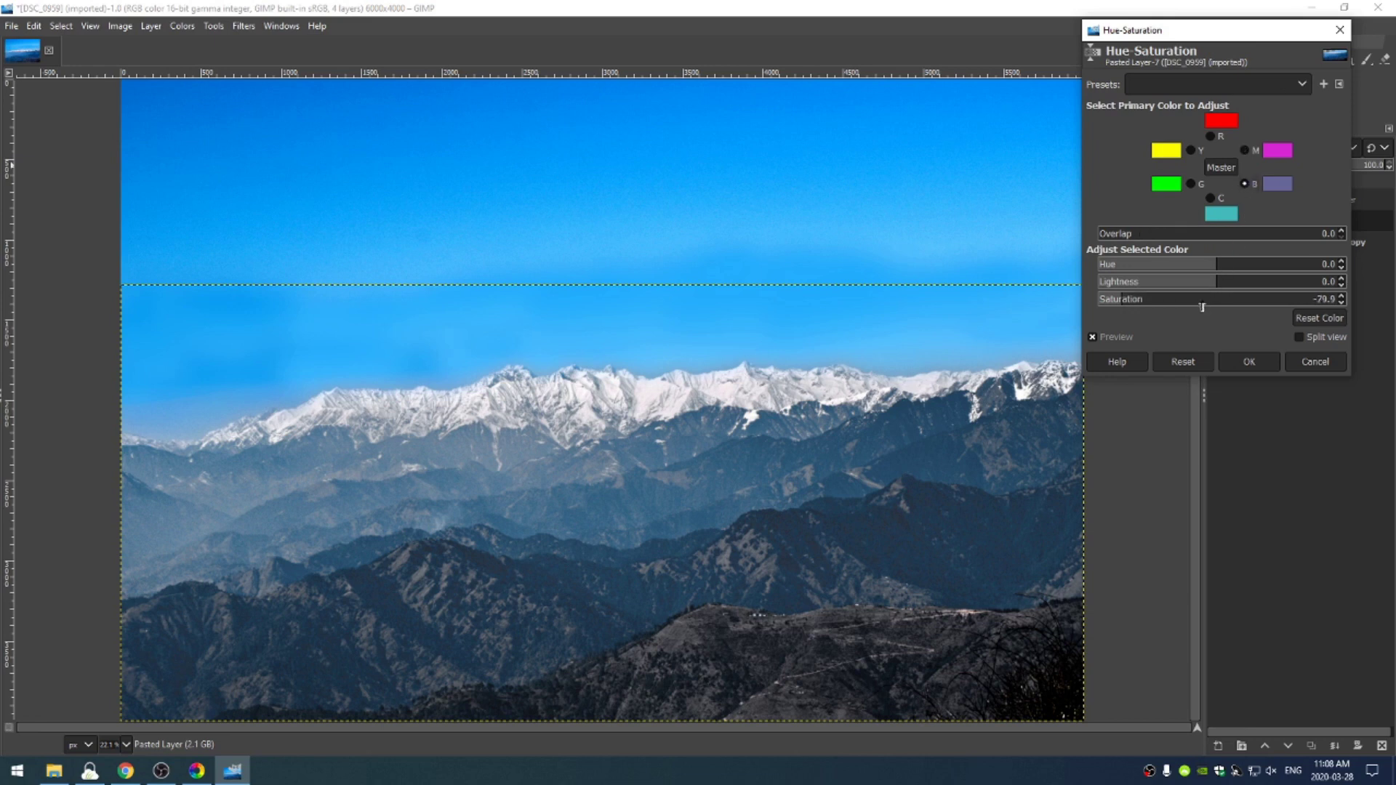
pyautogui.moveTo(1118, 304); pyautogui.dragTo(1137, 304)
pyautogui.click(1210, 198)
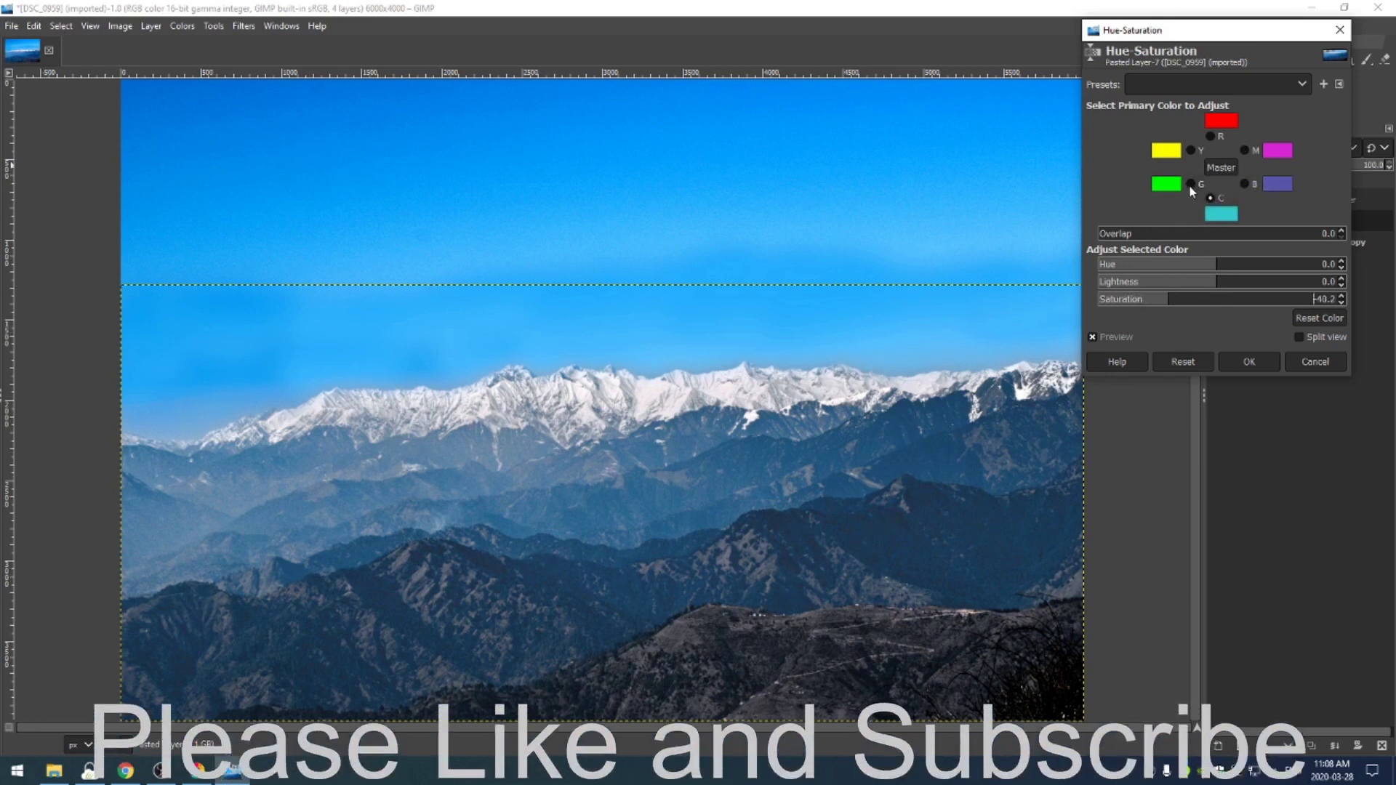
# Step: Raise the yellow saturation to 20.1 and the red saturation to 17.1, and apply the Hue-Saturation adjustment
pyautogui.click(1190, 184)
pyautogui.click(1239, 304)
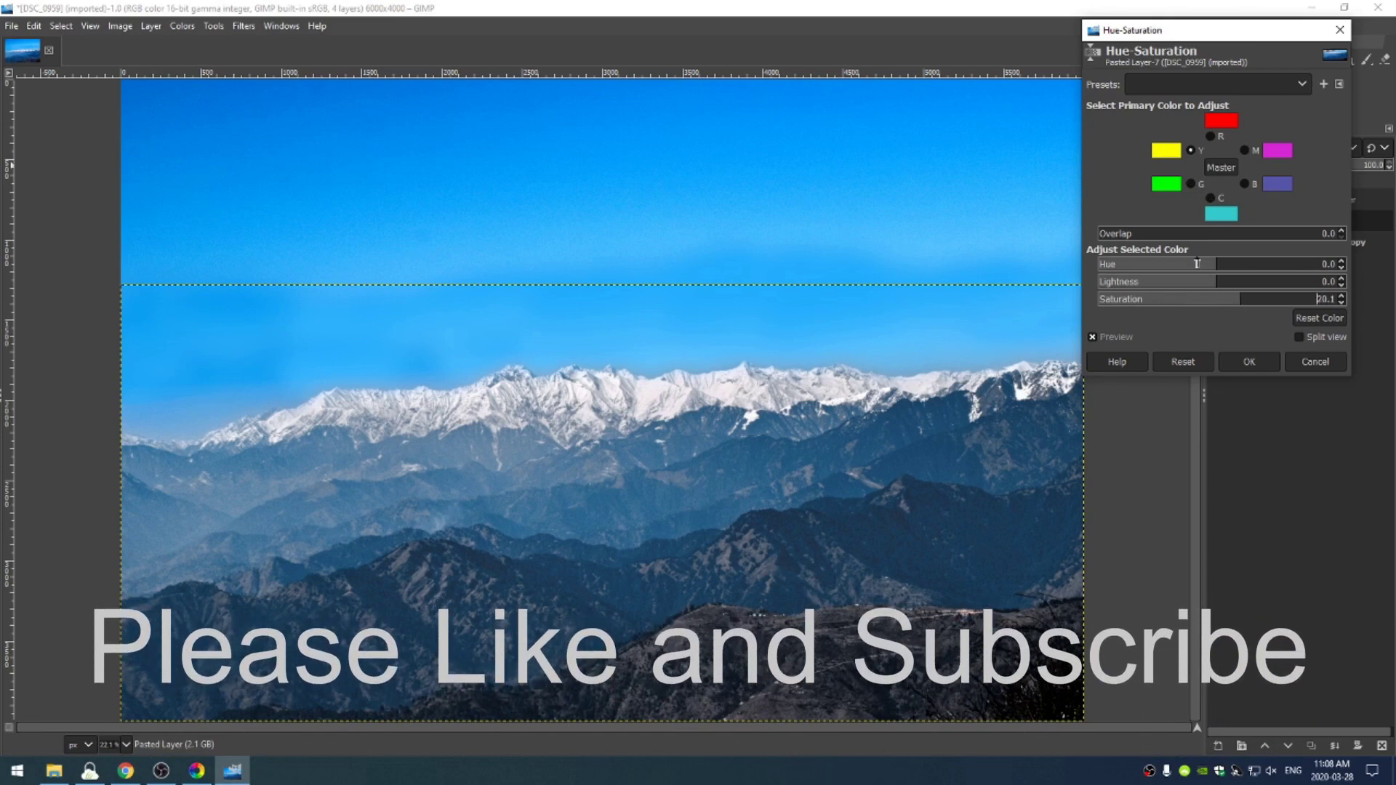
pyautogui.click(1211, 137)
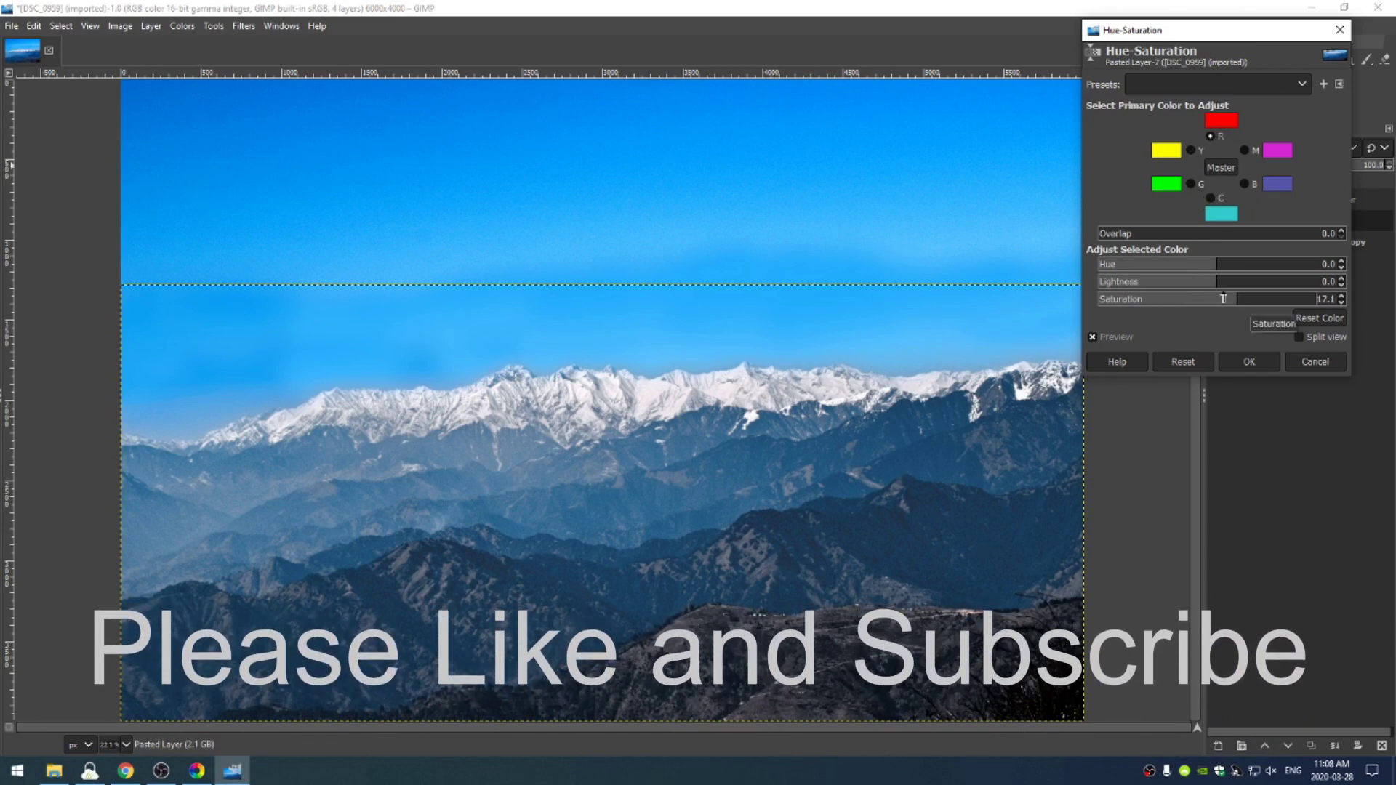
pyautogui.press('Return')
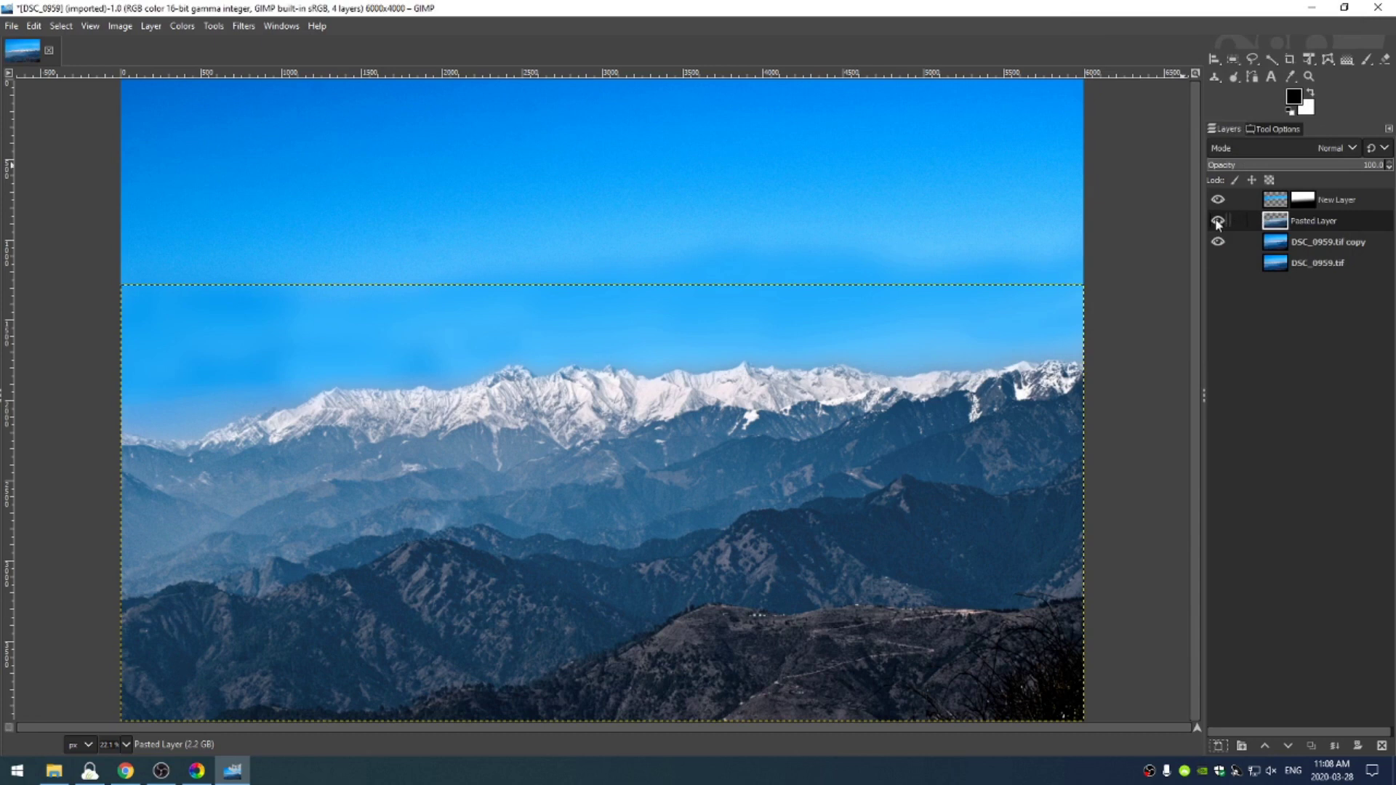
# Step: Compare the image with and without the pasted mountain layer and set that layer's opacity to 77.1
pyautogui.click(1218, 221)
pyautogui.click(1218, 221)
pyautogui.moveTo(1366, 169)
pyautogui.mouseDown()
pyautogui.moveTo(1298, 174)
pyautogui.moveTo(1348, 170)
pyautogui.mouseUp()
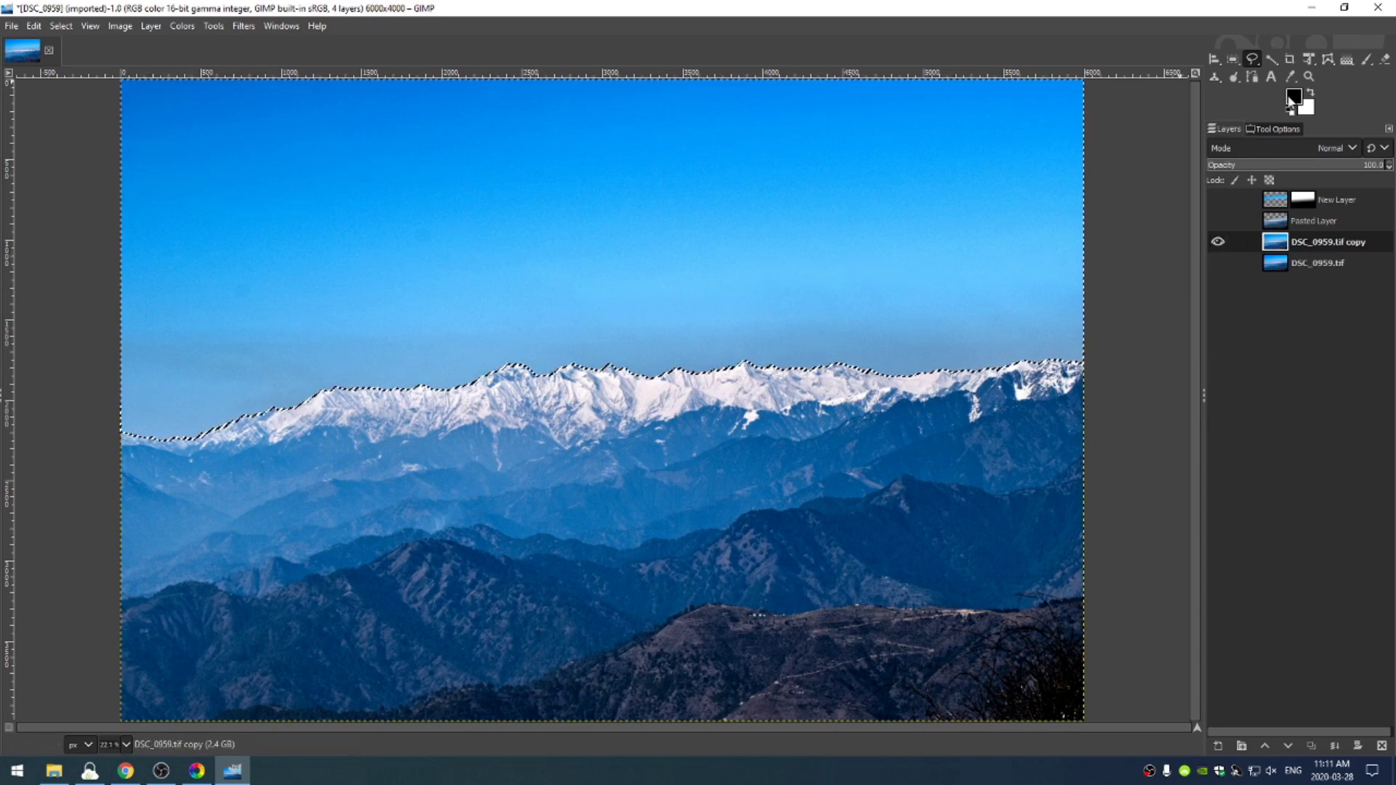
# Step: Sample the deep blue of the upper sky (006fd5) as foreground colour and the lighter blue near the horizon as background colour
pyautogui.click(1293, 97)
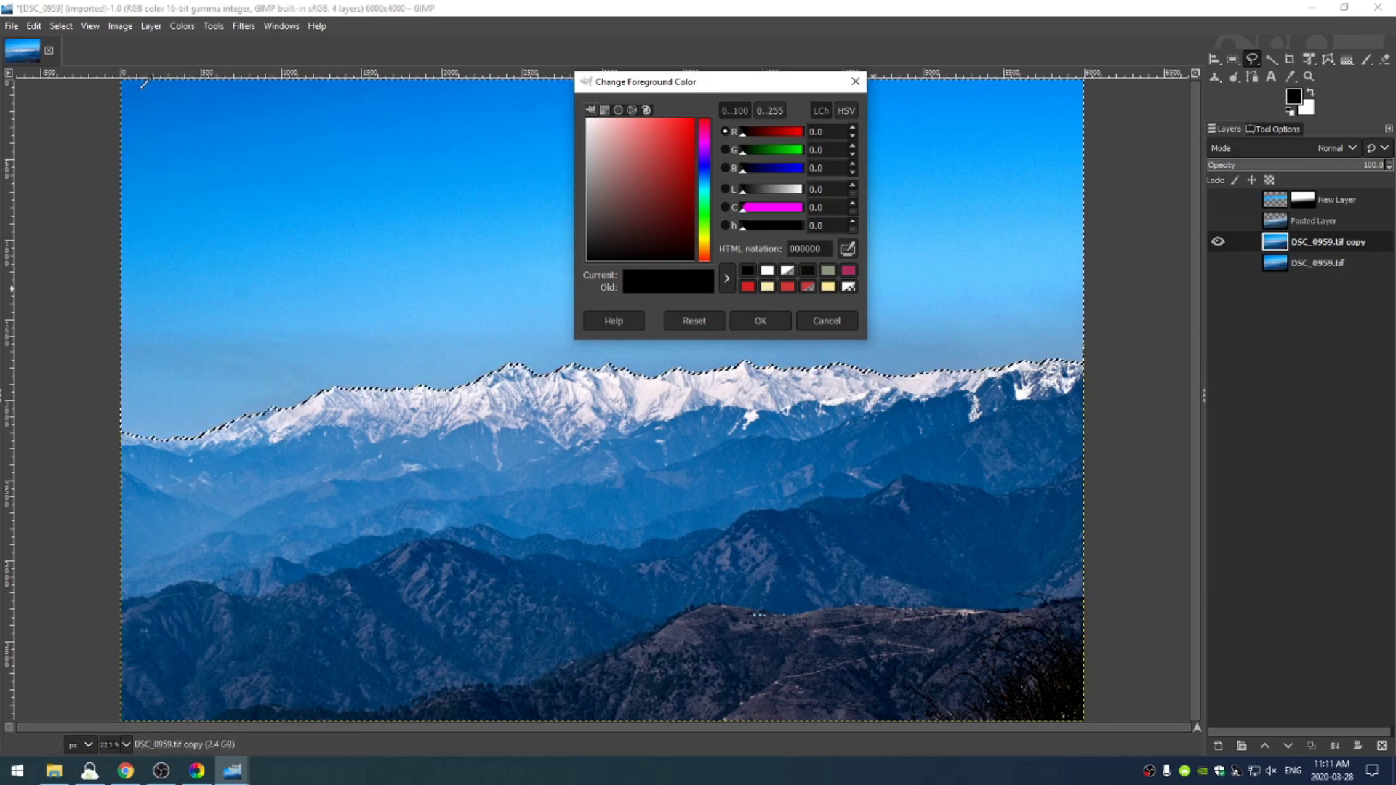
pyautogui.click(760, 320)
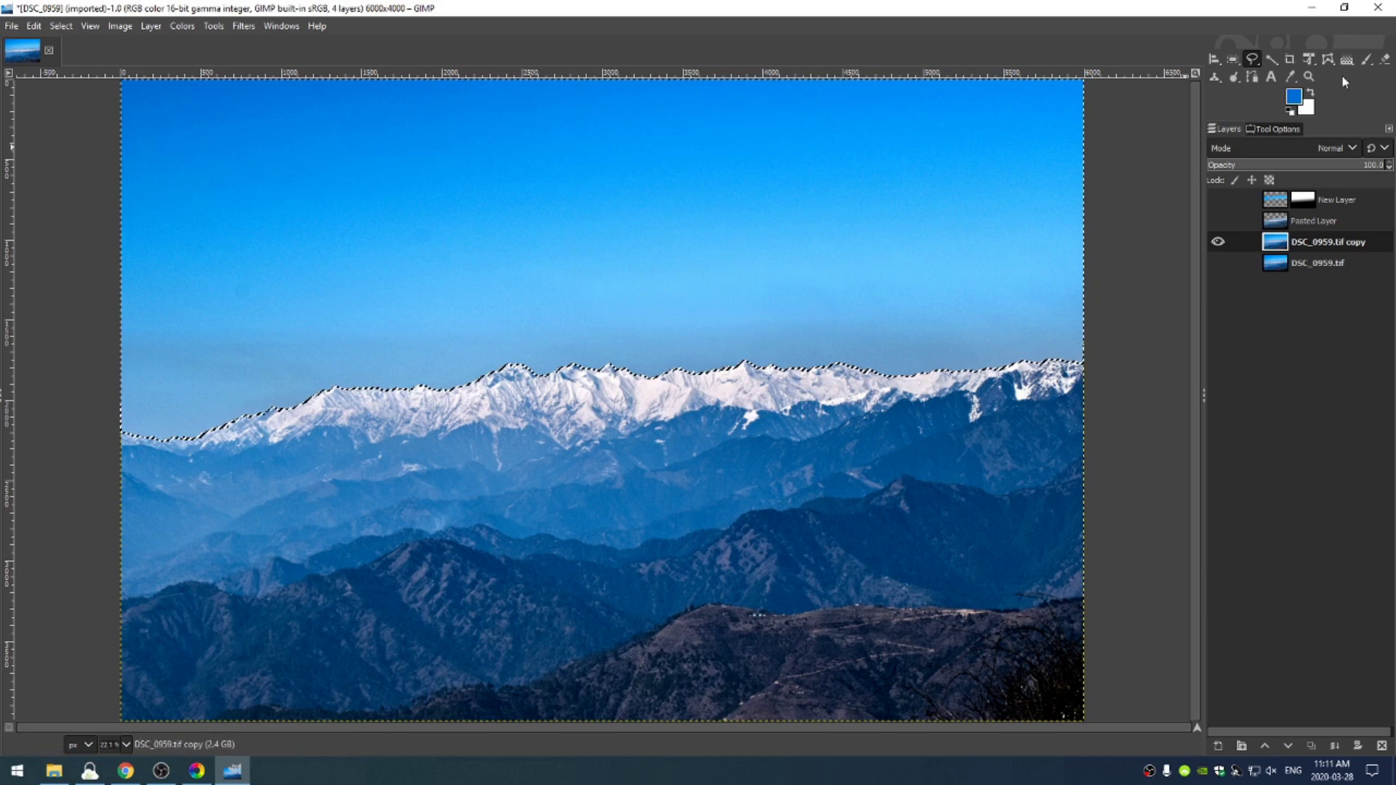
pyautogui.click(1307, 111)
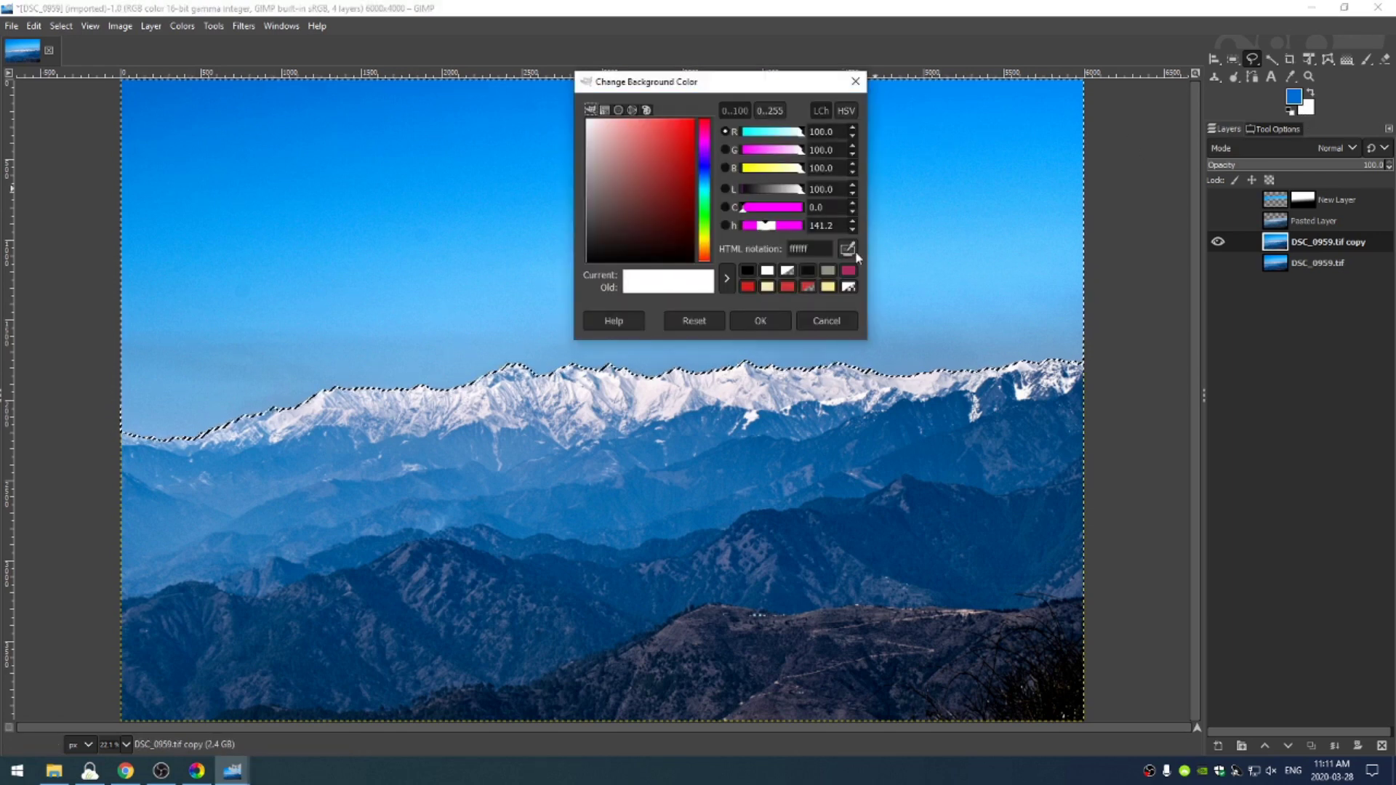
pyautogui.click(1068, 255)
pyautogui.click(760, 320)
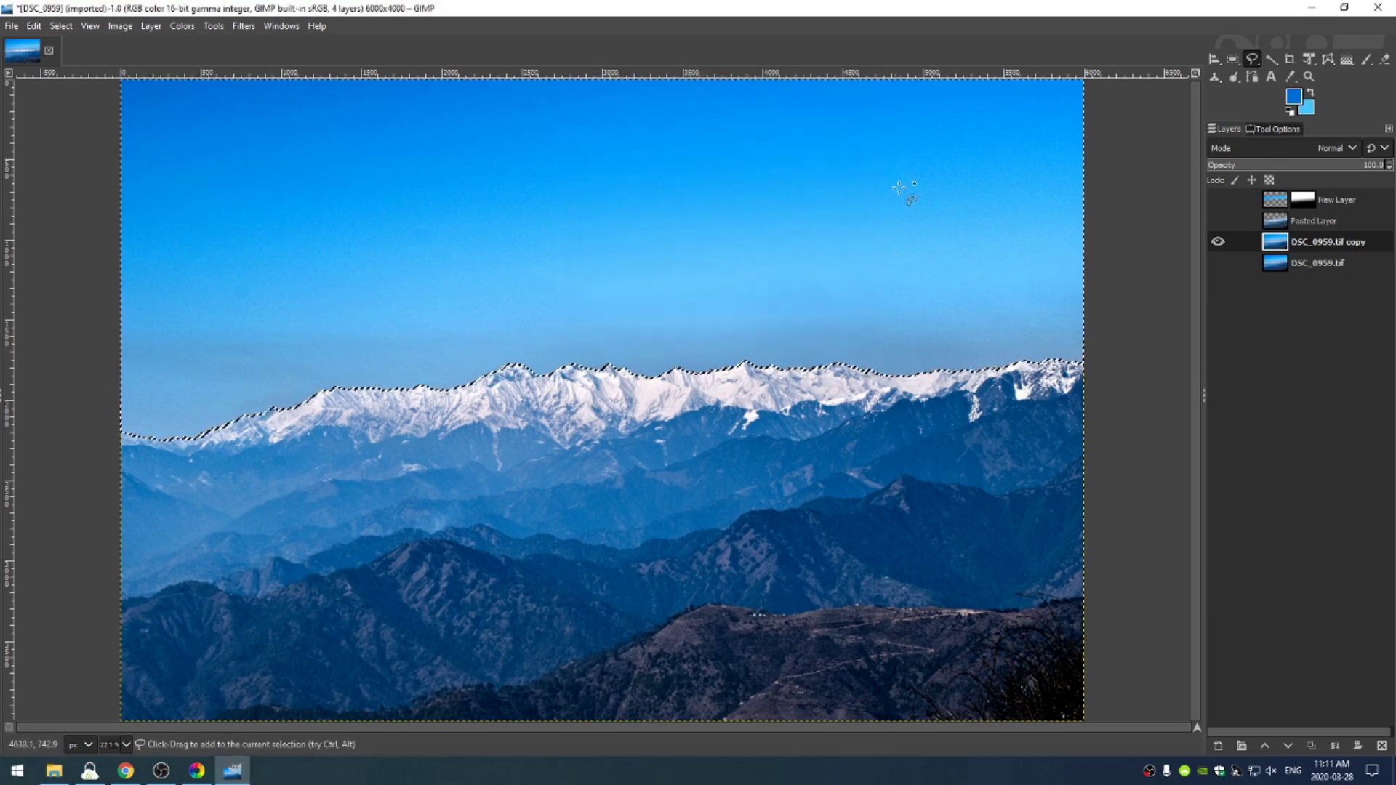
# Step: Add a new layer above the pasted layer and draw a downward foreground-to-background gradient across the selected sky
pyautogui.press('g')
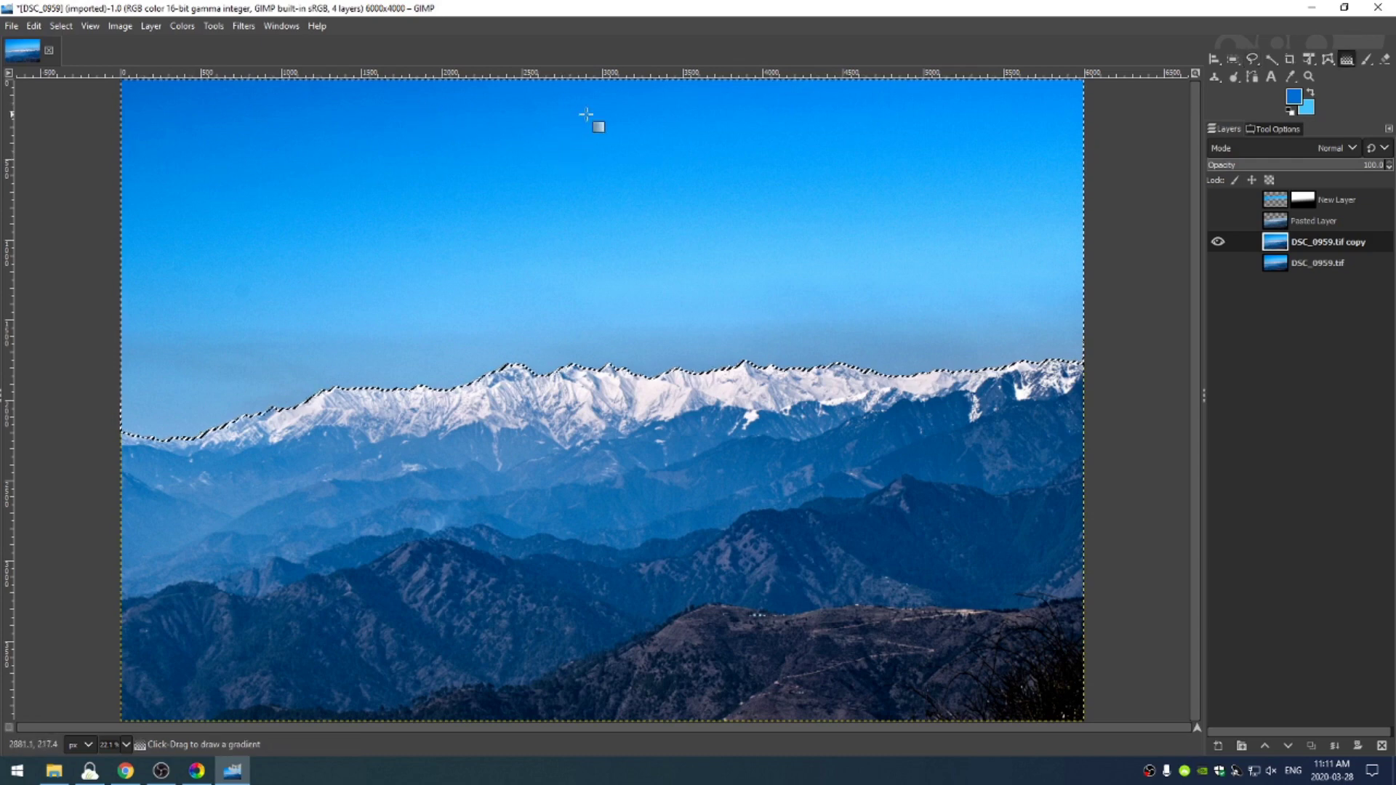
pyautogui.click(1335, 225)
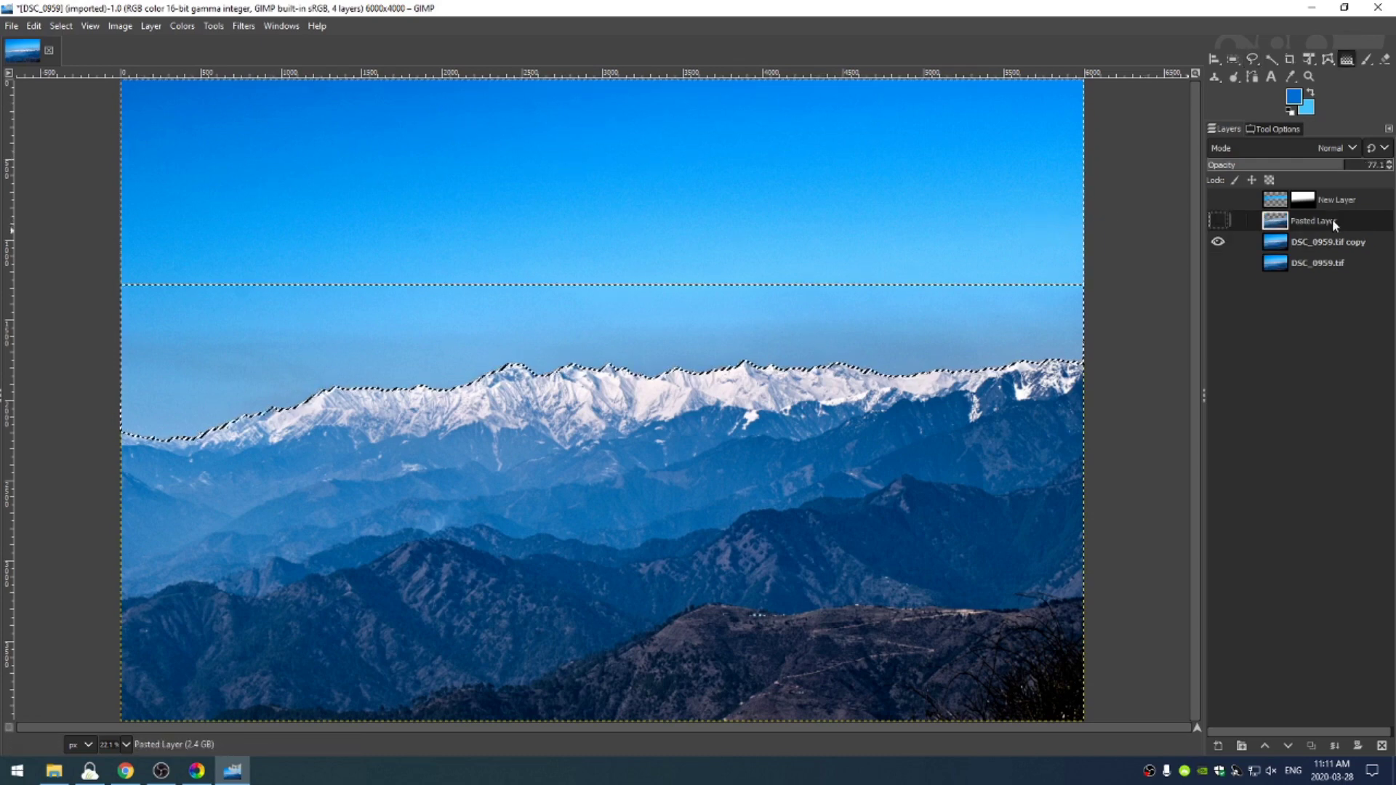
pyautogui.hotkey('shift', 'ctrl', 'n')
pyautogui.press('Return')
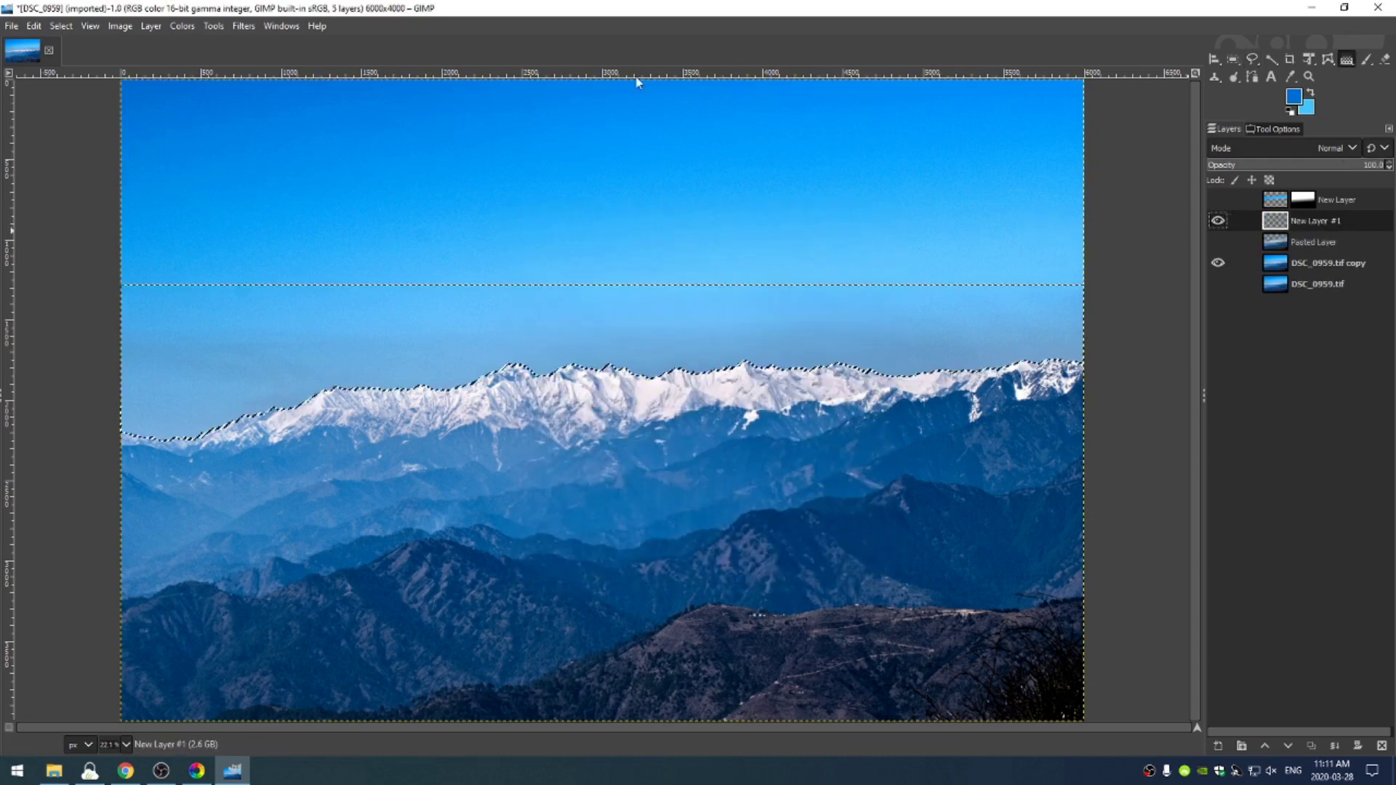
pyautogui.moveTo(610, 93); pyautogui.dragTo(625, 293)
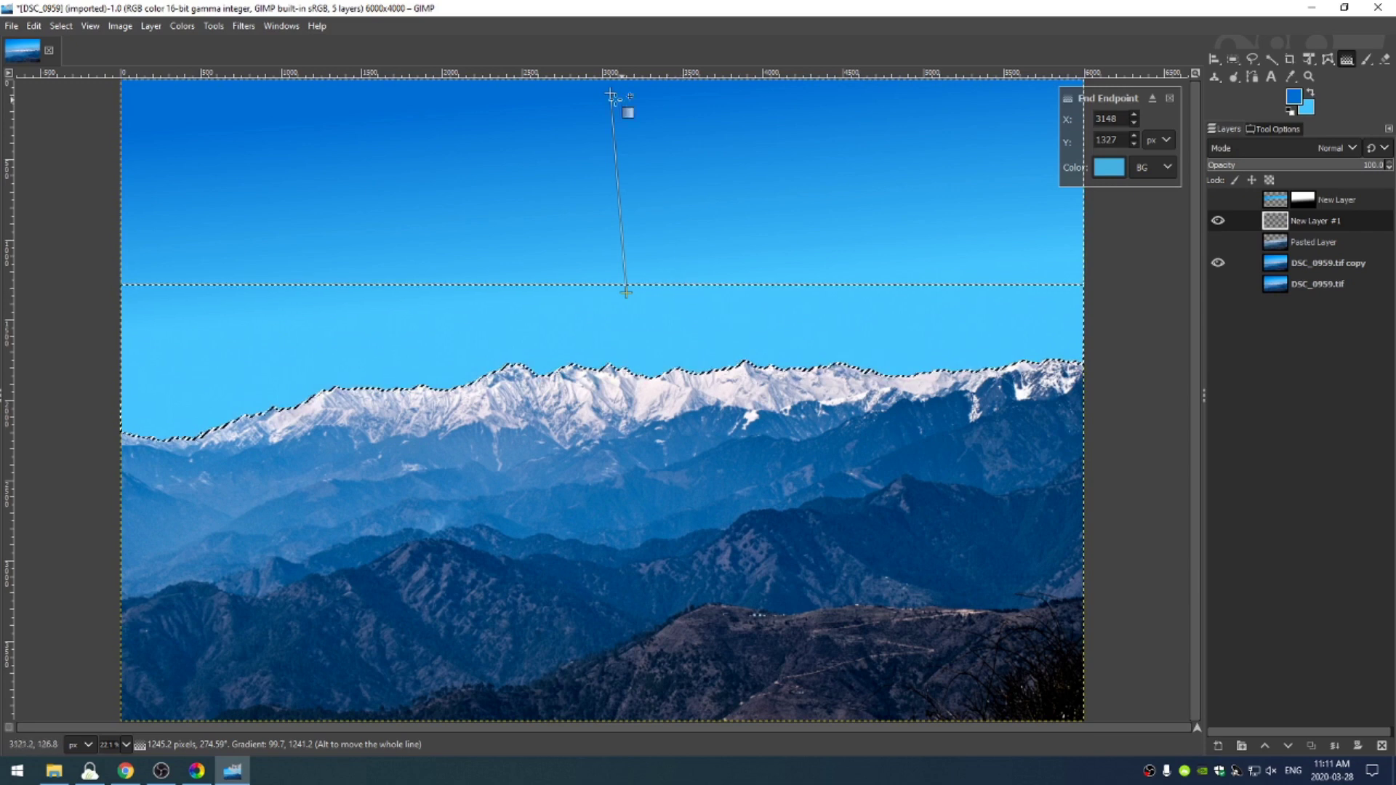
pyautogui.press('Return')
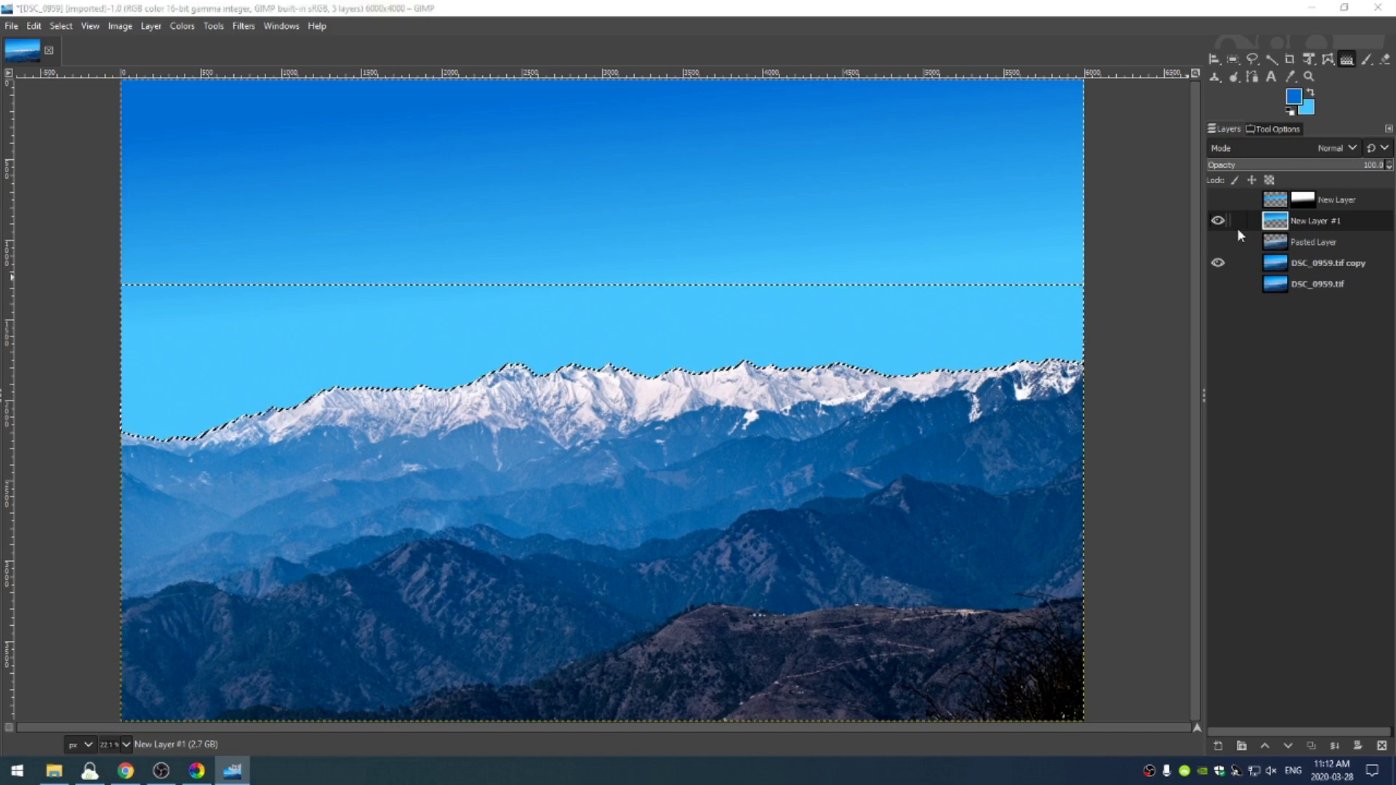
# Step: Add a second new layer above the sky gradient layer and hide the first gradient
pyautogui.hotkey('shift', 'ctrl', 'n')
pyautogui.press('Return')
pyautogui.hotkey('shift', 'ctrl', 'a')
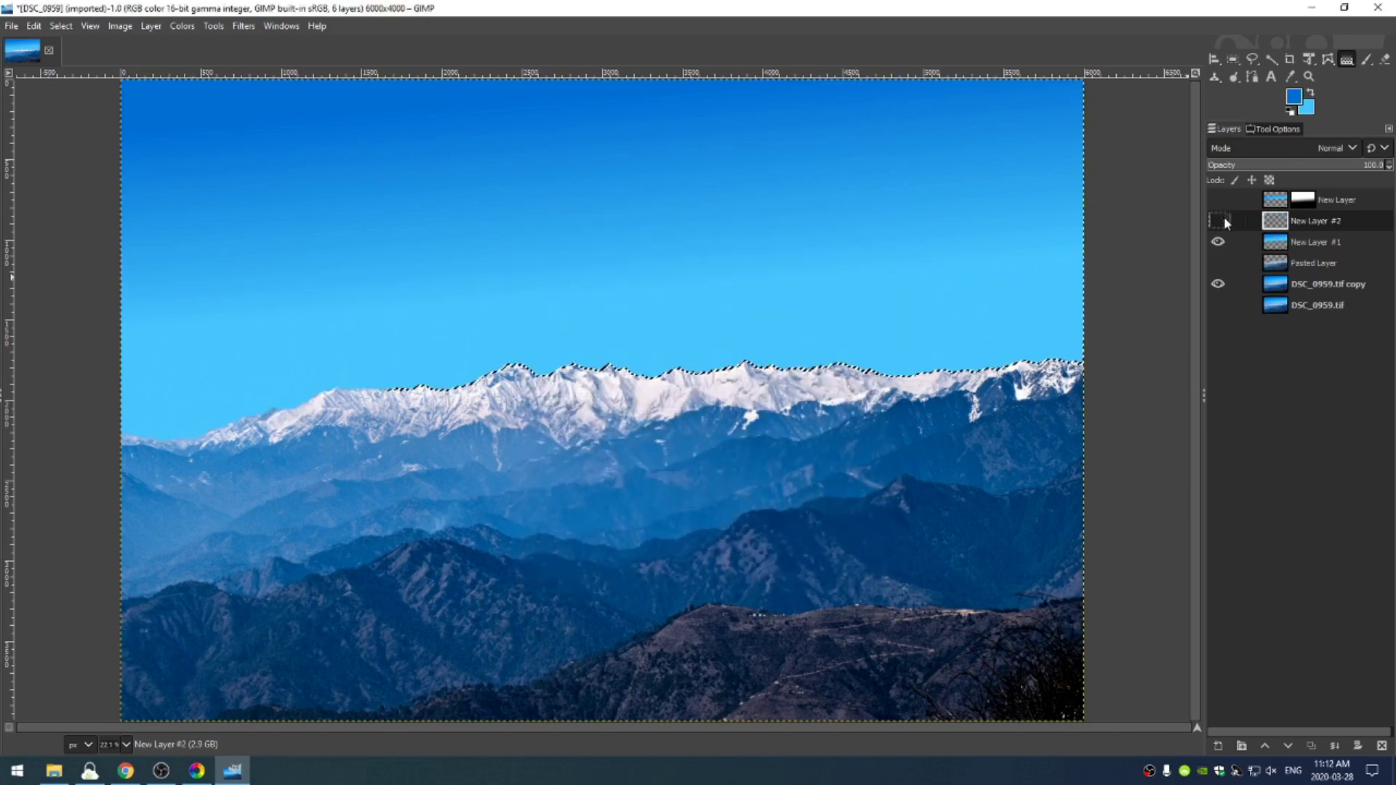
pyautogui.click(1218, 242)
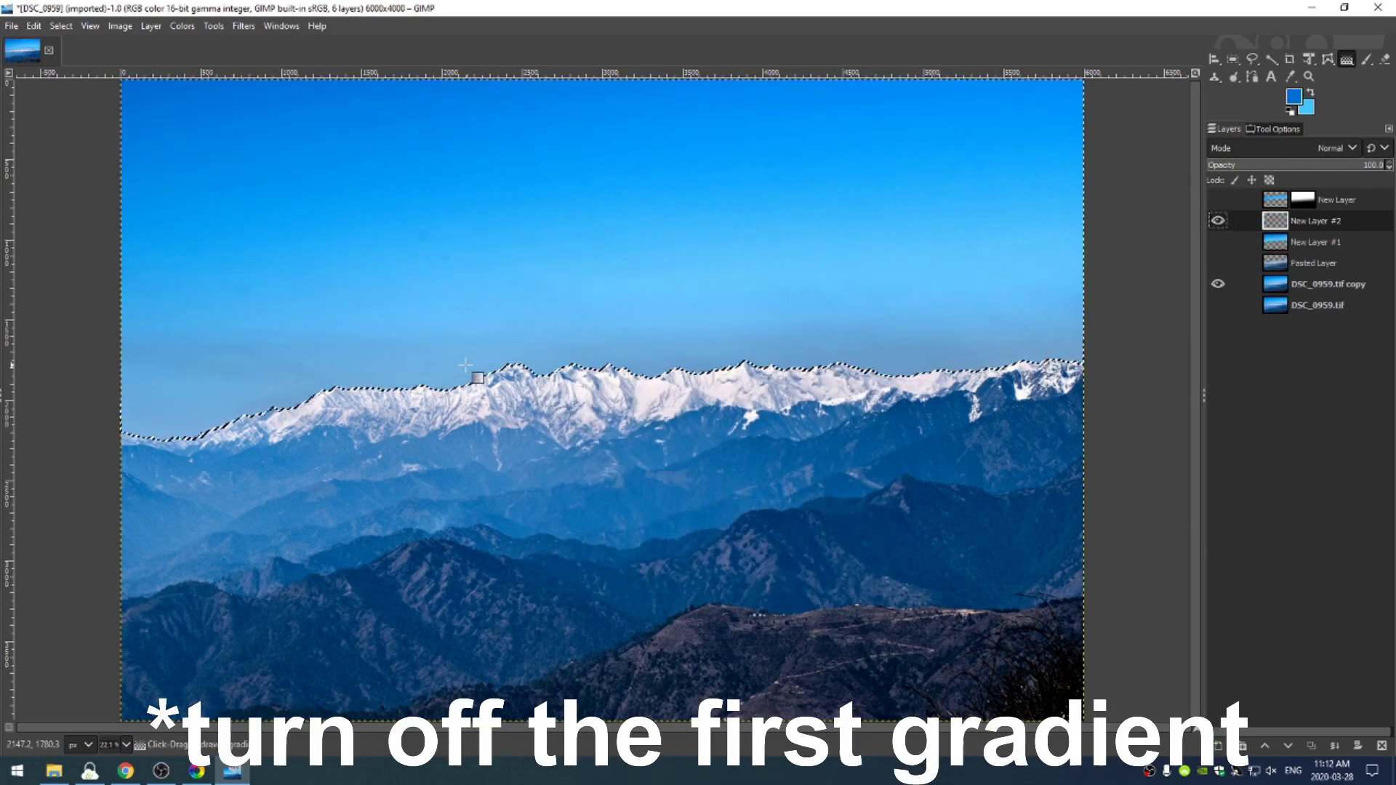
# Step: Swap the foreground and background colours and sample the hazy blue above the peaks (61a8da) as the background colour
pyautogui.click(1312, 94)
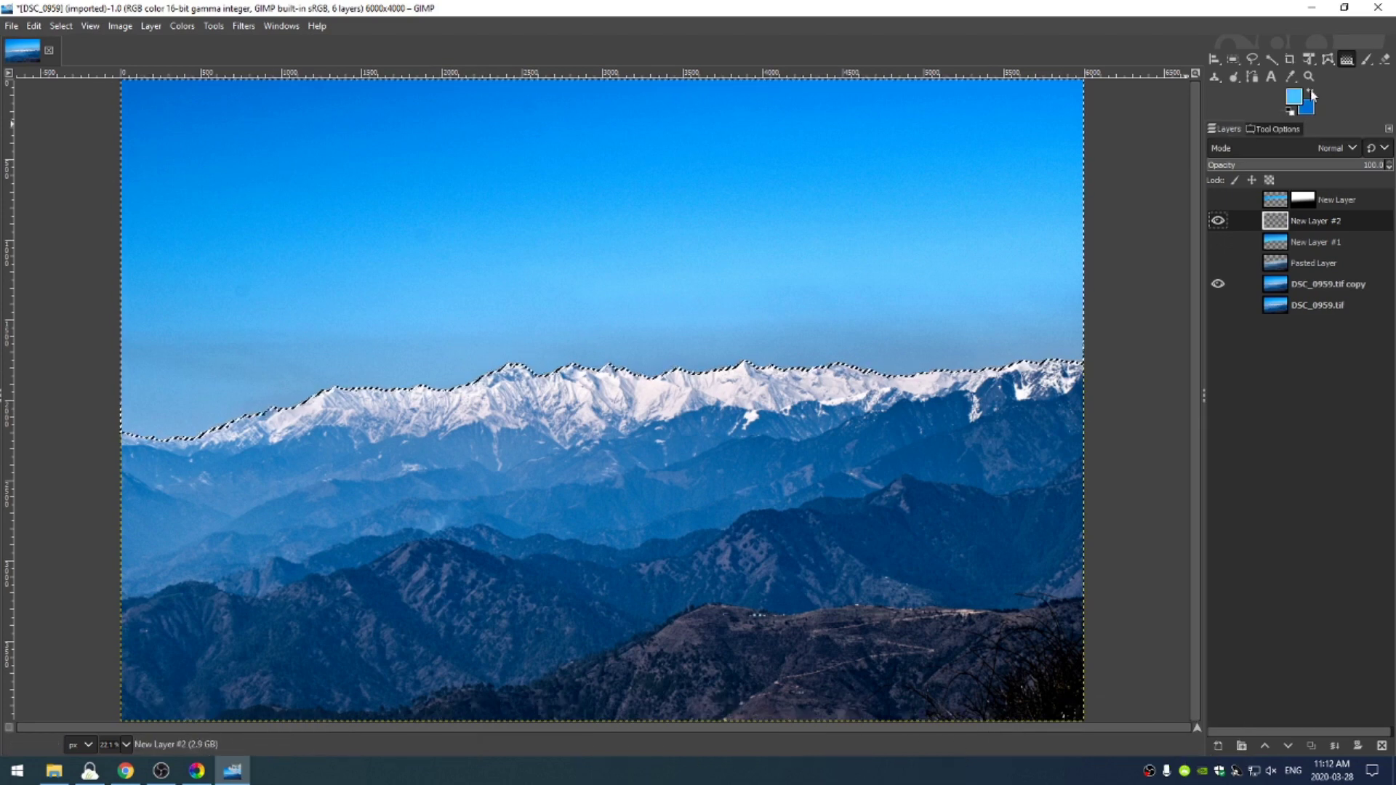
pyautogui.click(1310, 110)
pyautogui.click(847, 249)
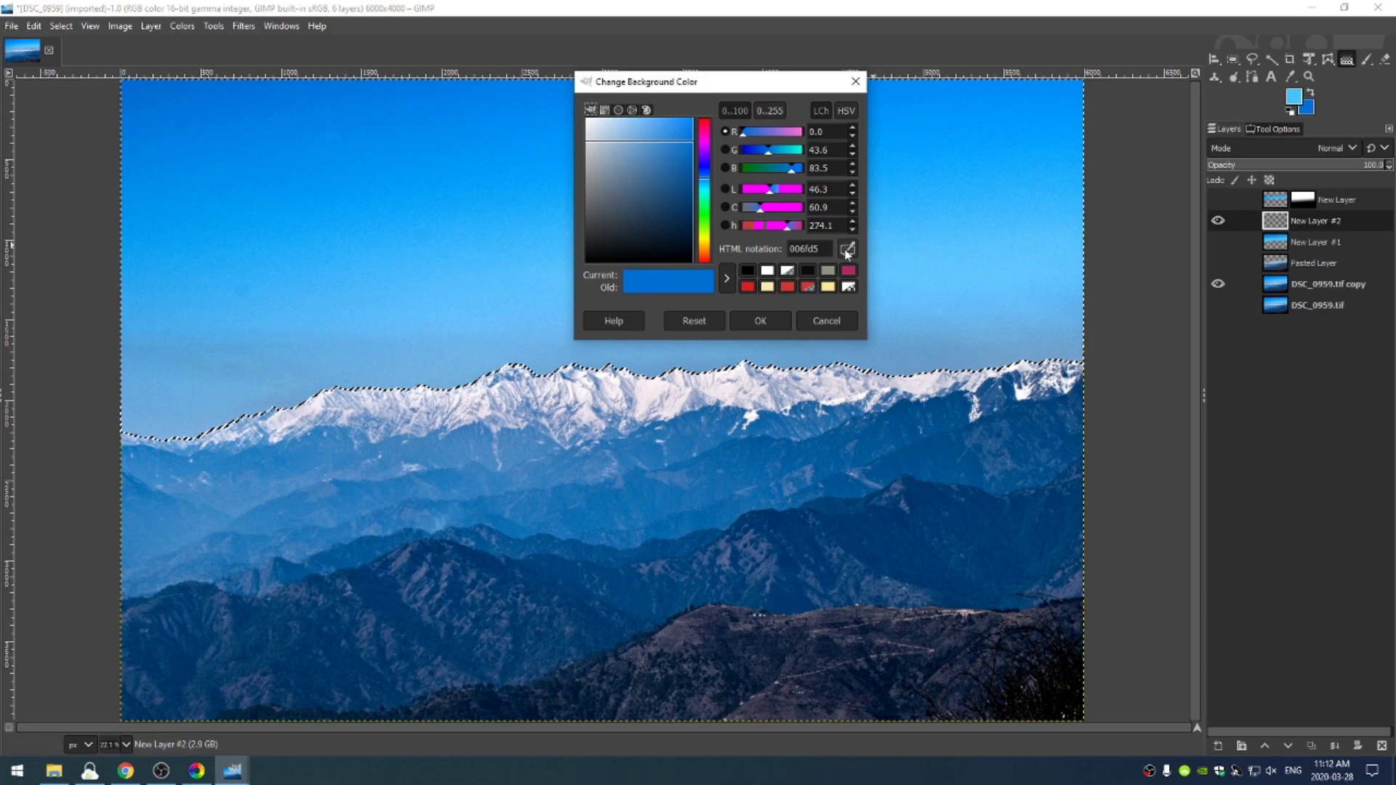
pyautogui.click(627, 342)
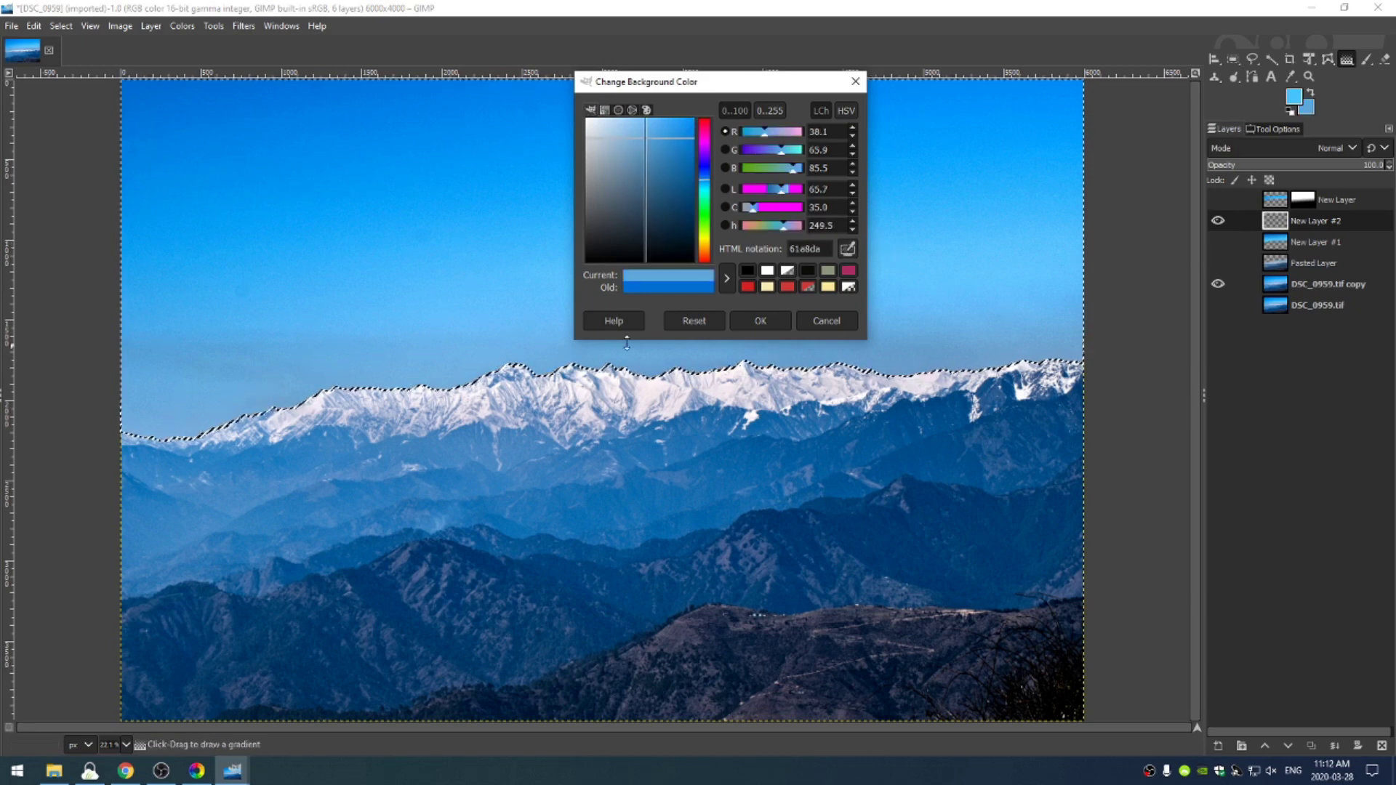
pyautogui.click(760, 320)
# Step: Fill the lower sky on New Layer #2 with the light-to-hazy blue gradient, show New Layer #1, and hide New Layer #2
pyautogui.hotkey('ctrl', '.')
pyautogui.click(1218, 242)
pyautogui.click(1220, 220)
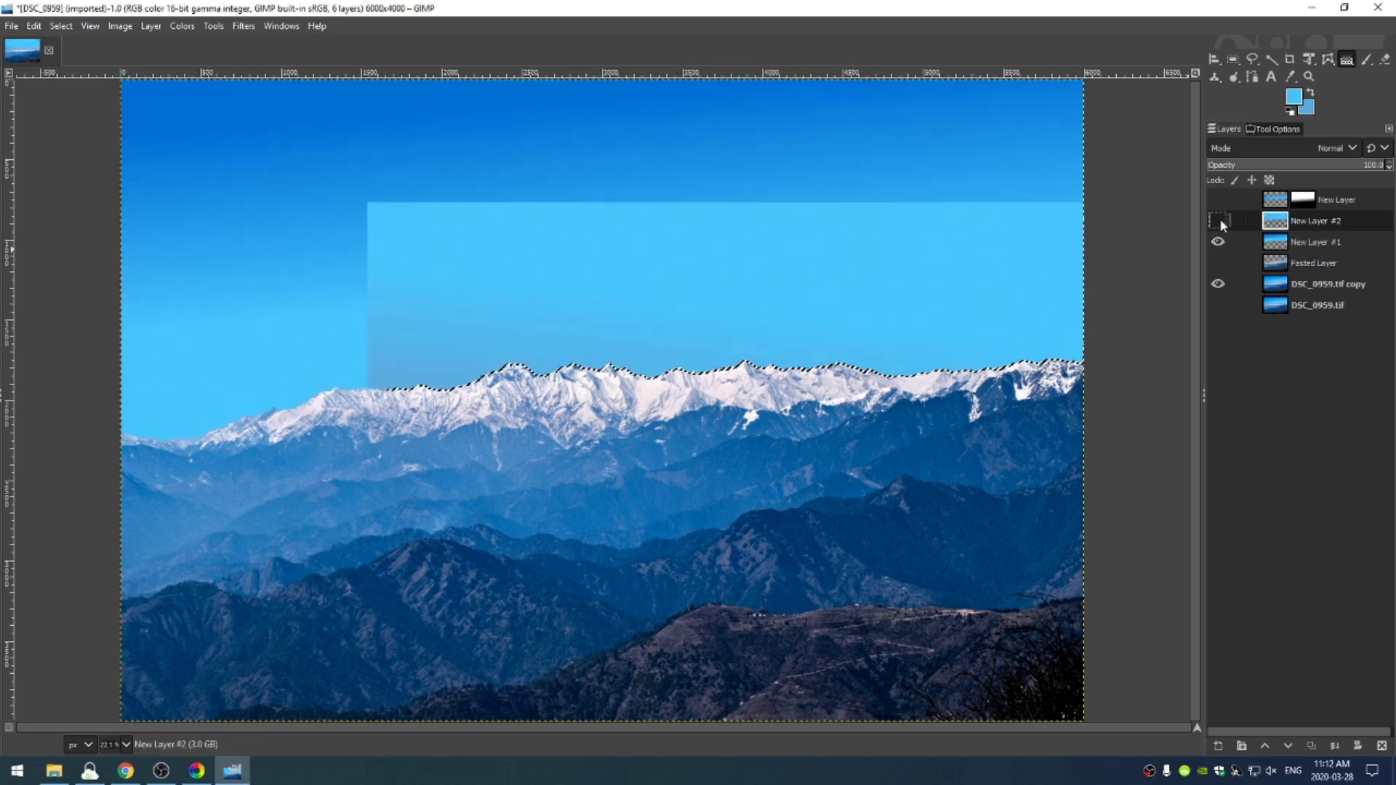
# Step: Show New Layer #2 and add a black (full transparency) layer mask to it
pyautogui.click(1220, 219)
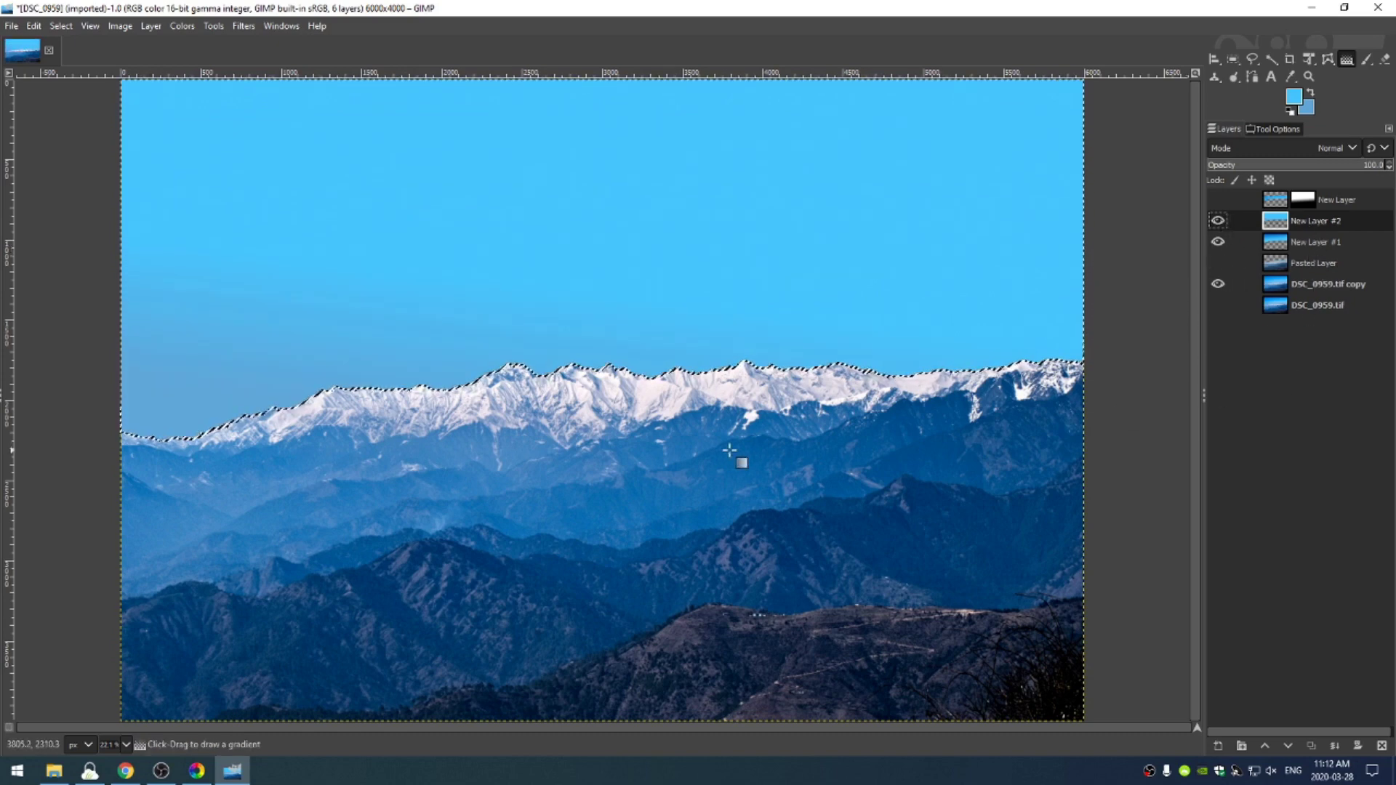
pyautogui.hotkey('ctrl', 's')
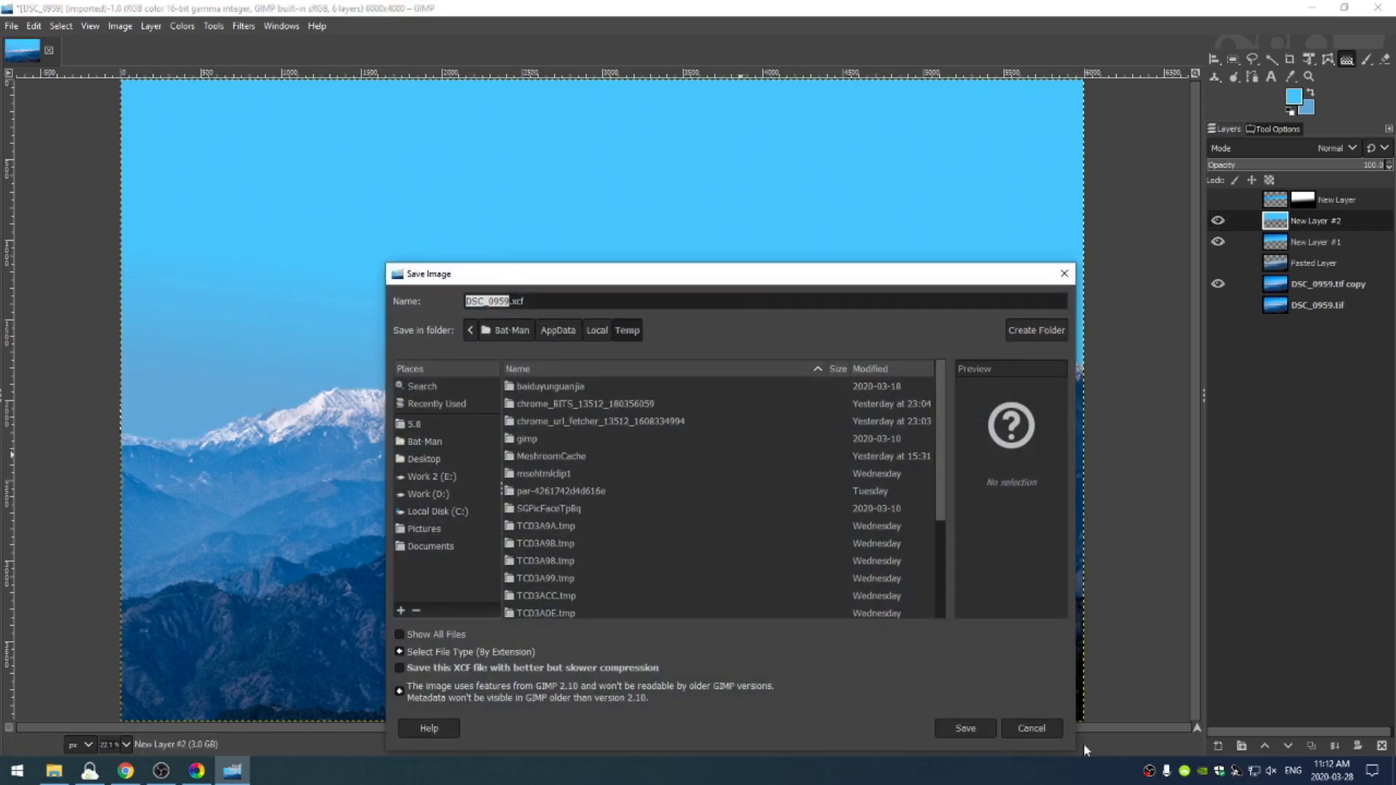
pyautogui.click(1032, 728)
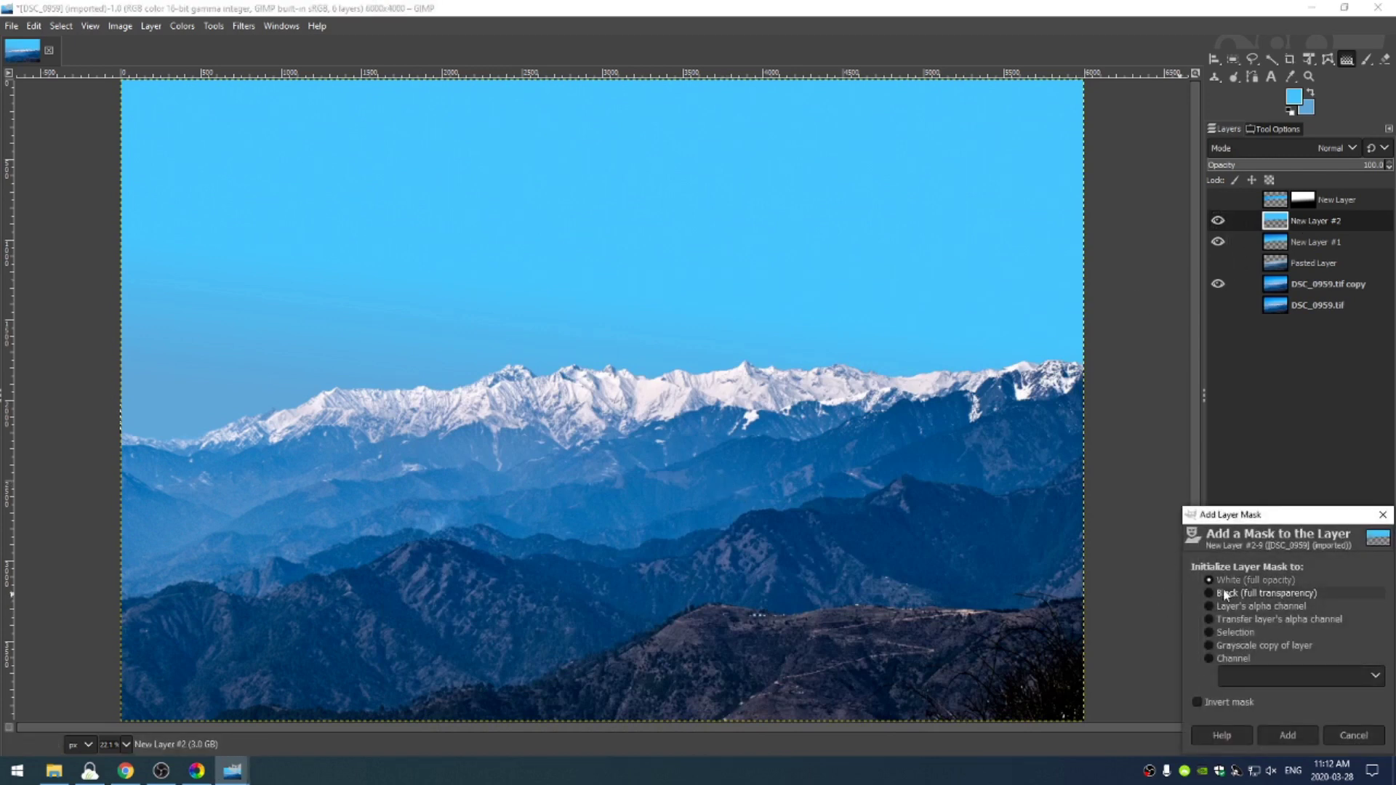
pyautogui.click(1223, 591)
pyautogui.click(1307, 735)
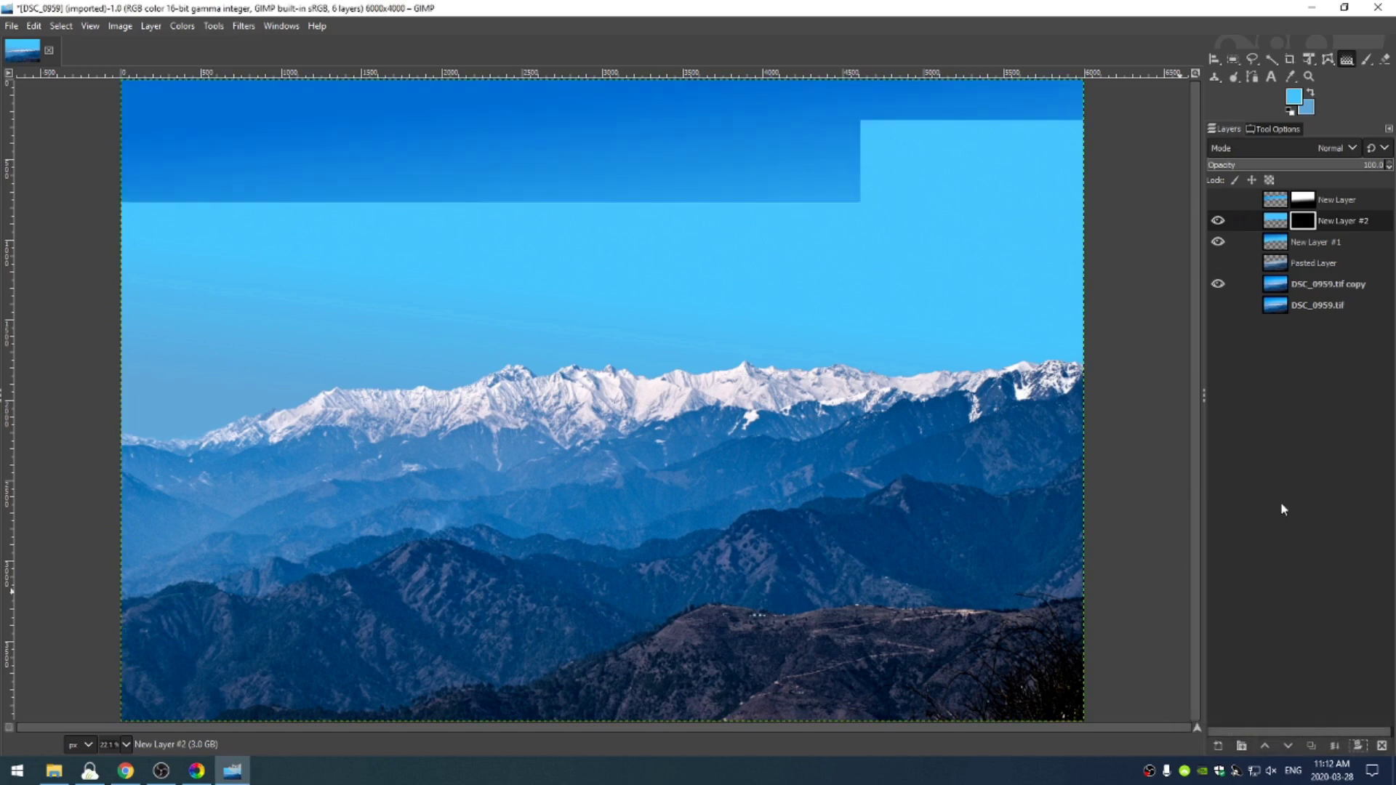
# Step: Paint white on the New Layer #2 mask along the sky just above the peaks with a soft 1565-size paintbrush
pyautogui.click(1366, 62)
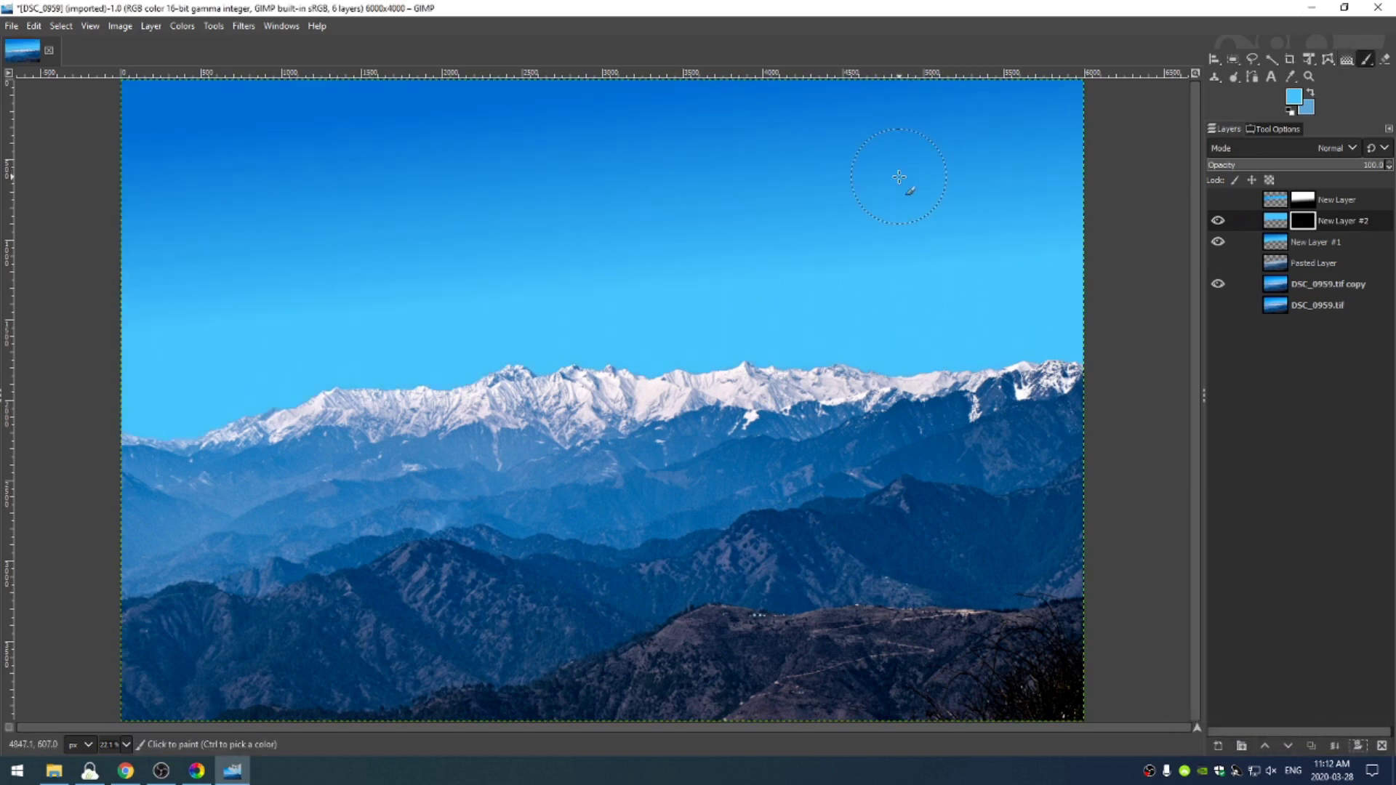
pyautogui.click(1273, 129)
pyautogui.click(1317, 224)
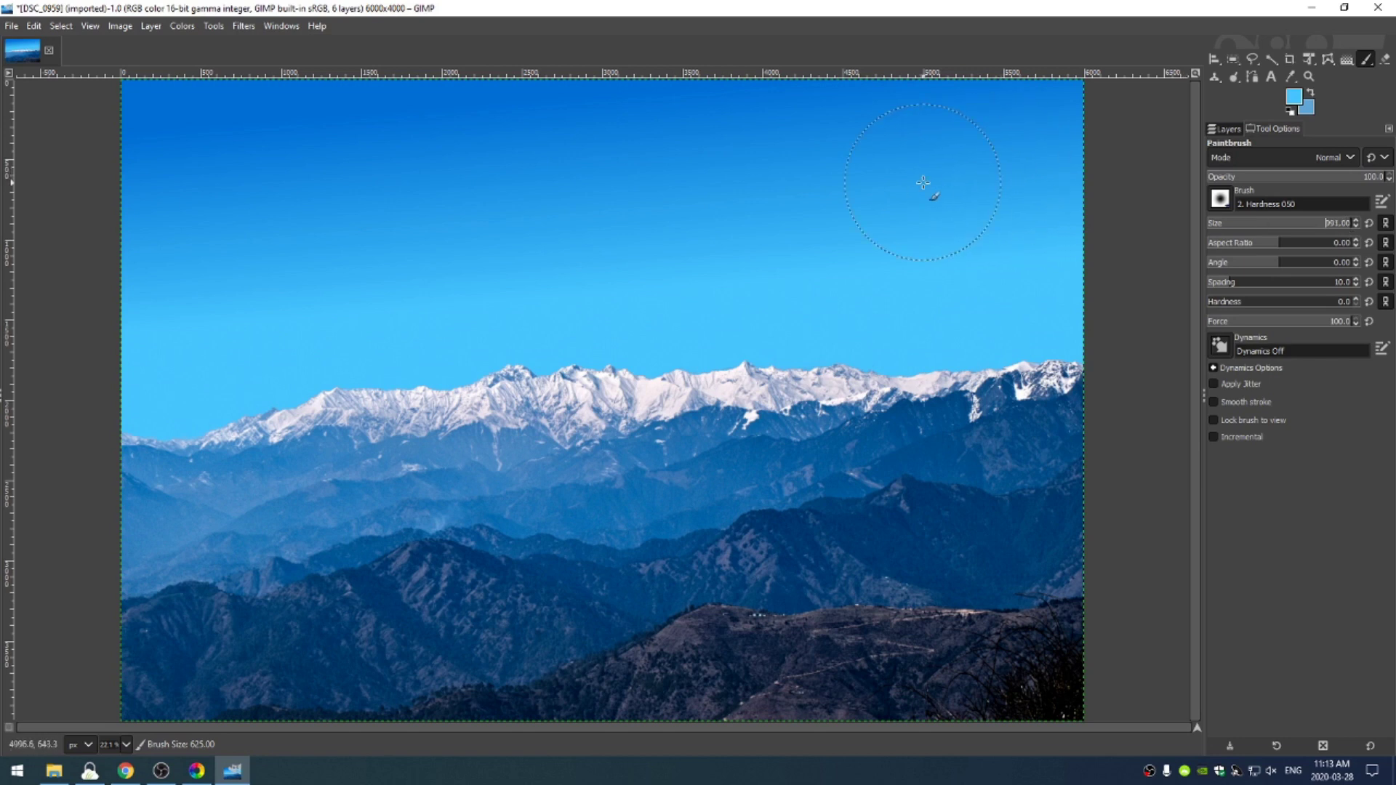
pyautogui.press('d')
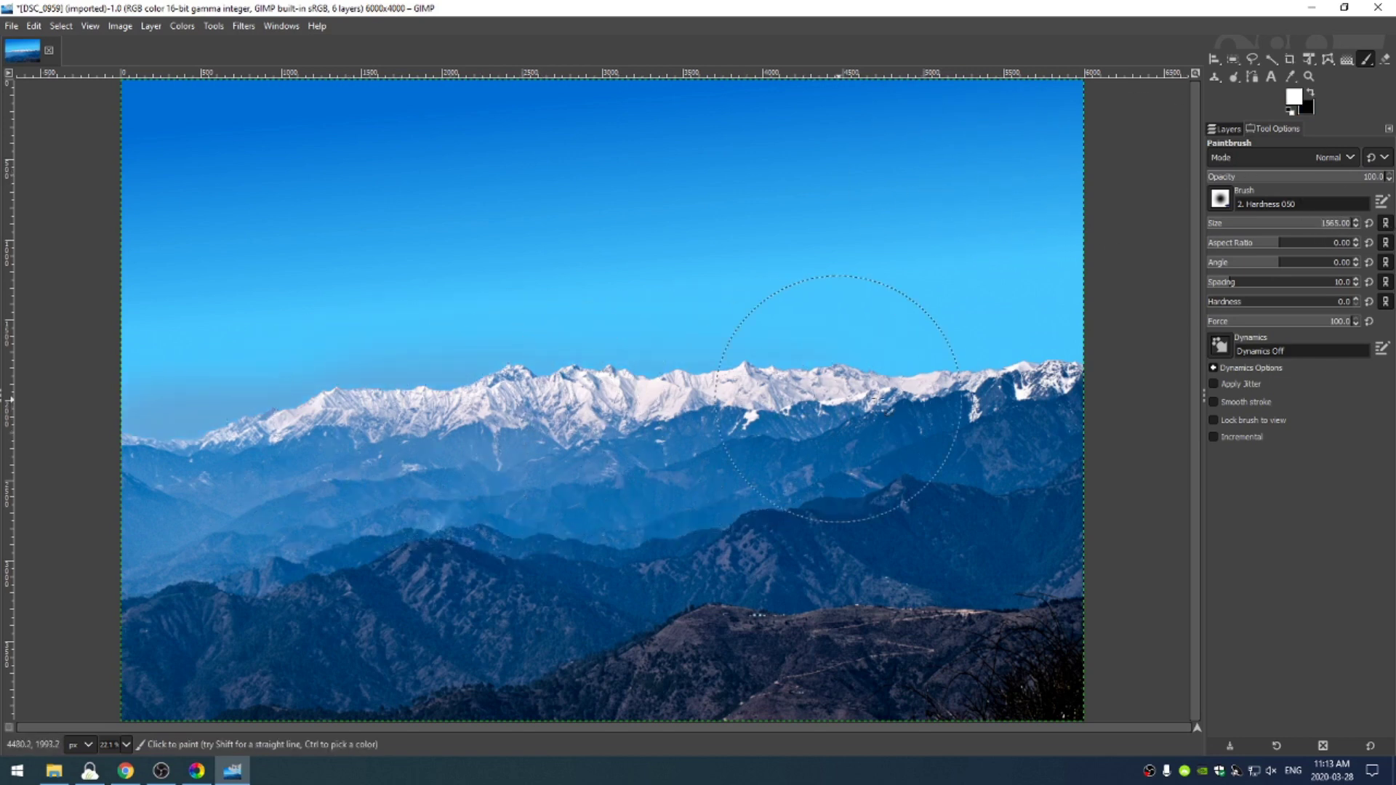
pyautogui.click(1226, 128)
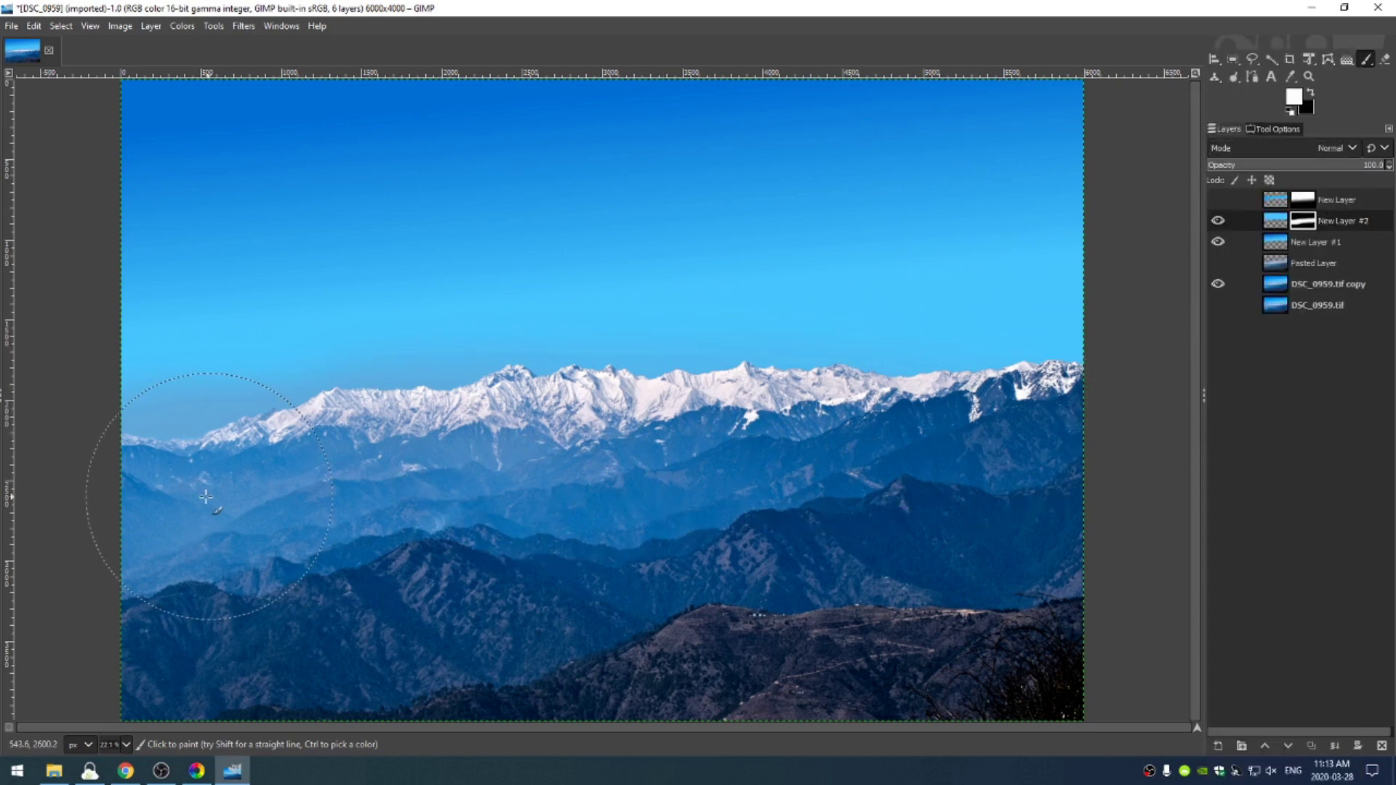
# Step: Try painting the uppermost sky on the New Layer #2 mask with the brush force at 39, and undo the stroke
pyautogui.click(1273, 130)
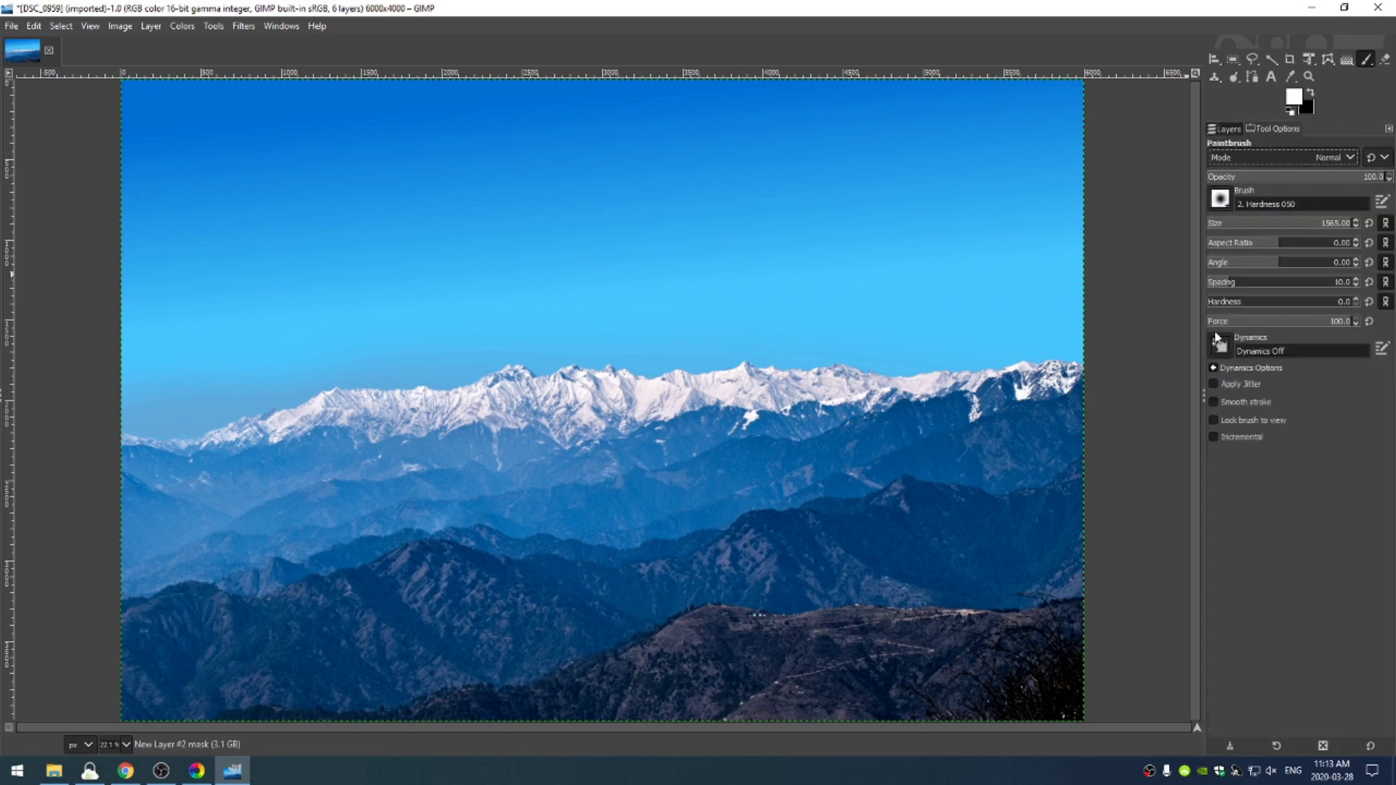
pyautogui.click(1273, 325)
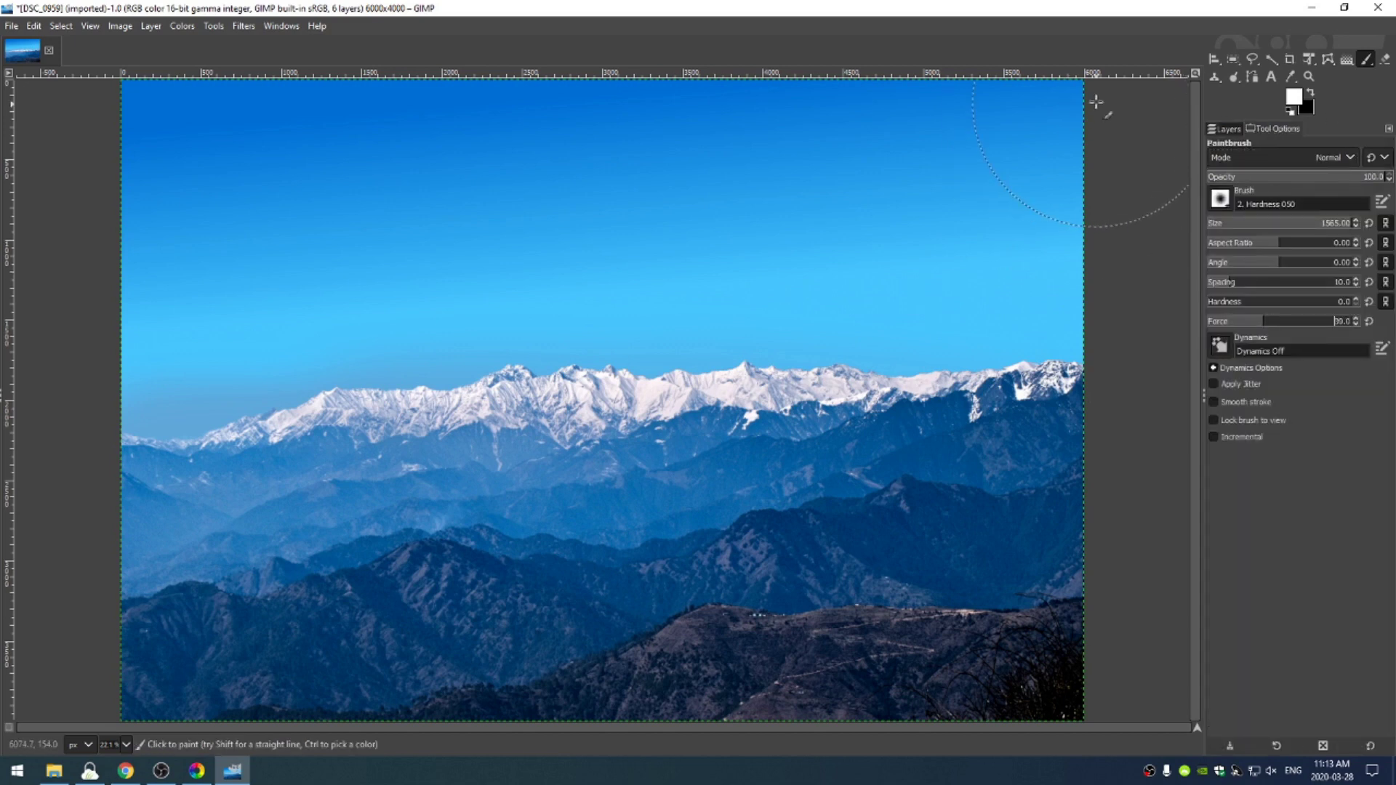
pyautogui.moveTo(1106, 91)
pyautogui.mouseDown()
pyautogui.moveTo(1066, 82)
pyautogui.moveTo(844, 86)
pyautogui.mouseUp()
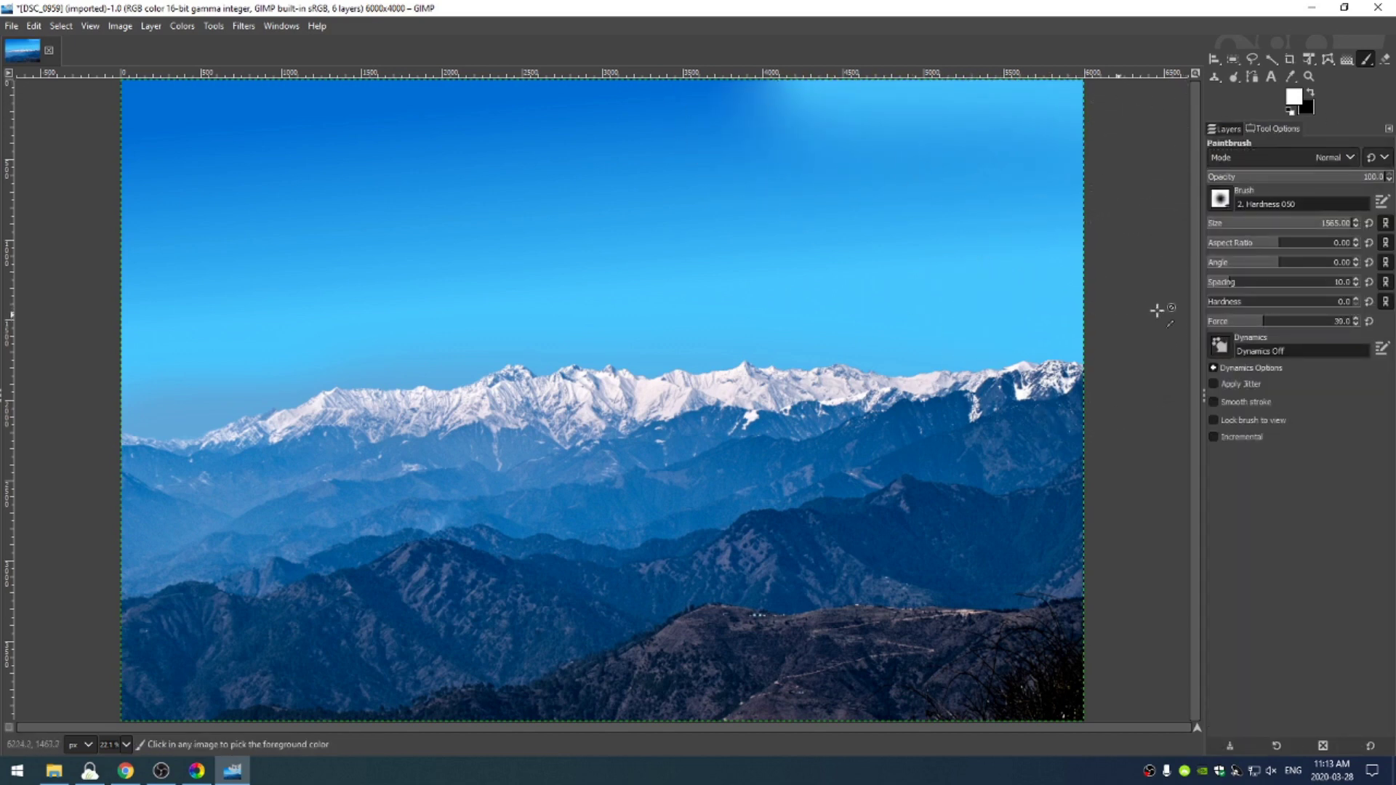
pyautogui.hotkey('ctrl', 'z')
# Step: Set the brush force to 8 and lightly paint the upper sky on the New Layer #2 mask
pyautogui.click(1216, 324)
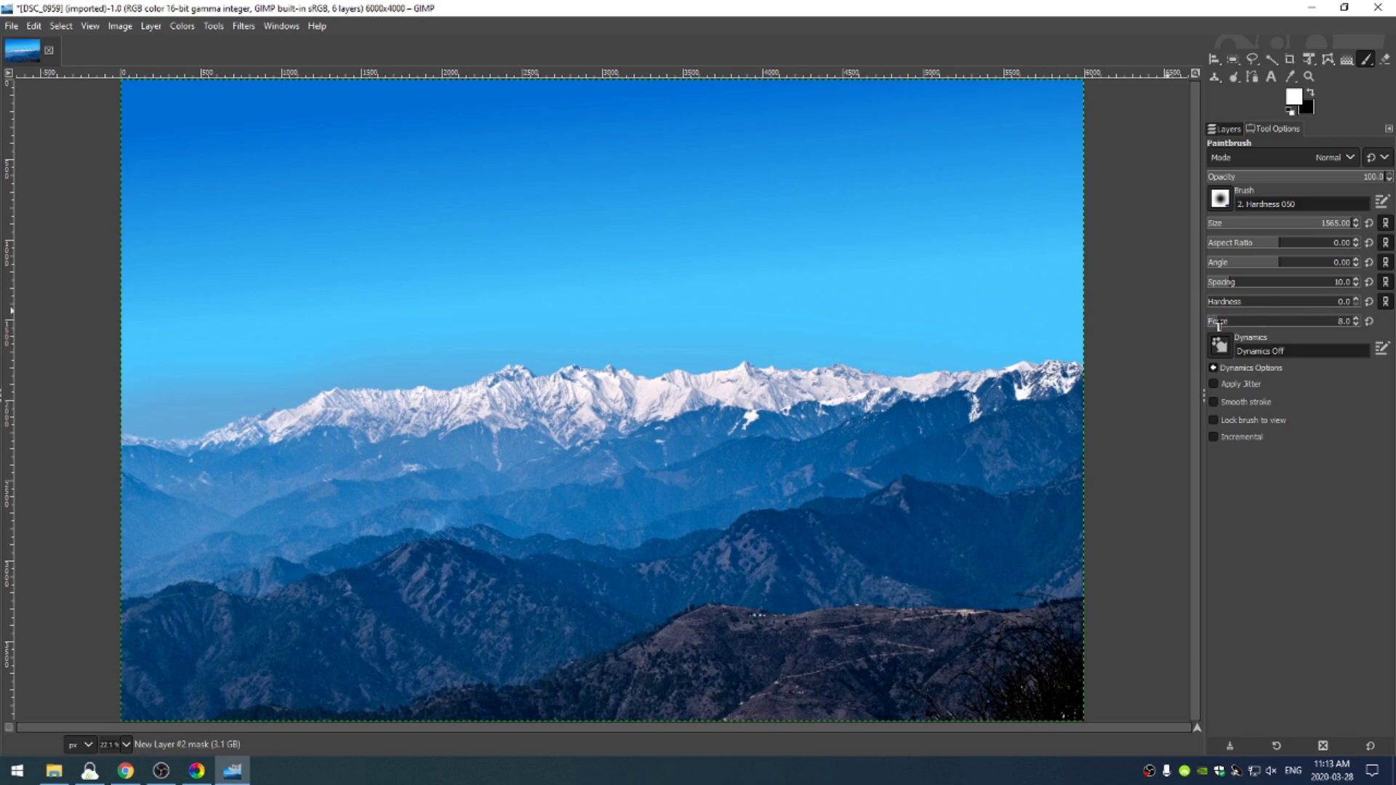
pyautogui.moveTo(1034, 86); pyautogui.dragTo(470, 125)
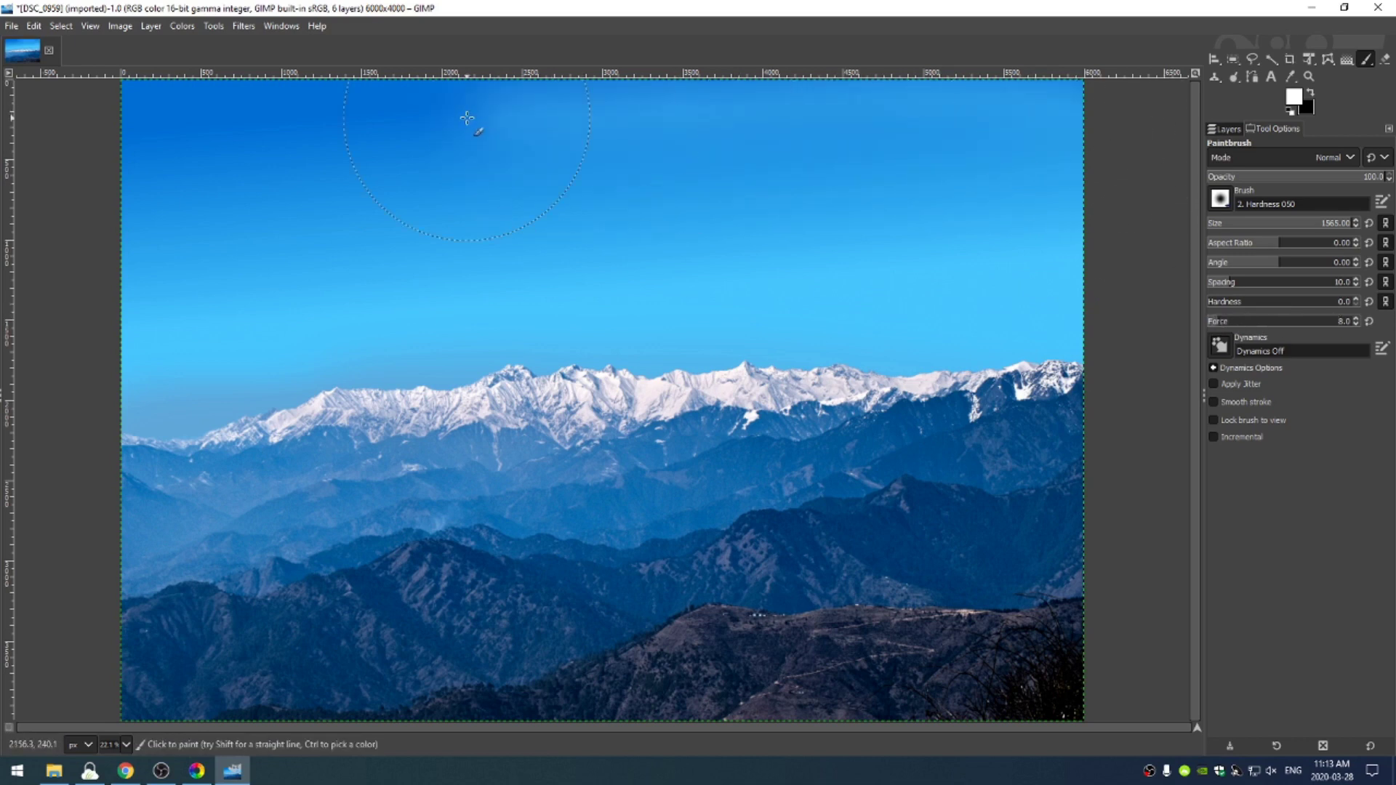
pyautogui.hotkey('ctrl', 'z')
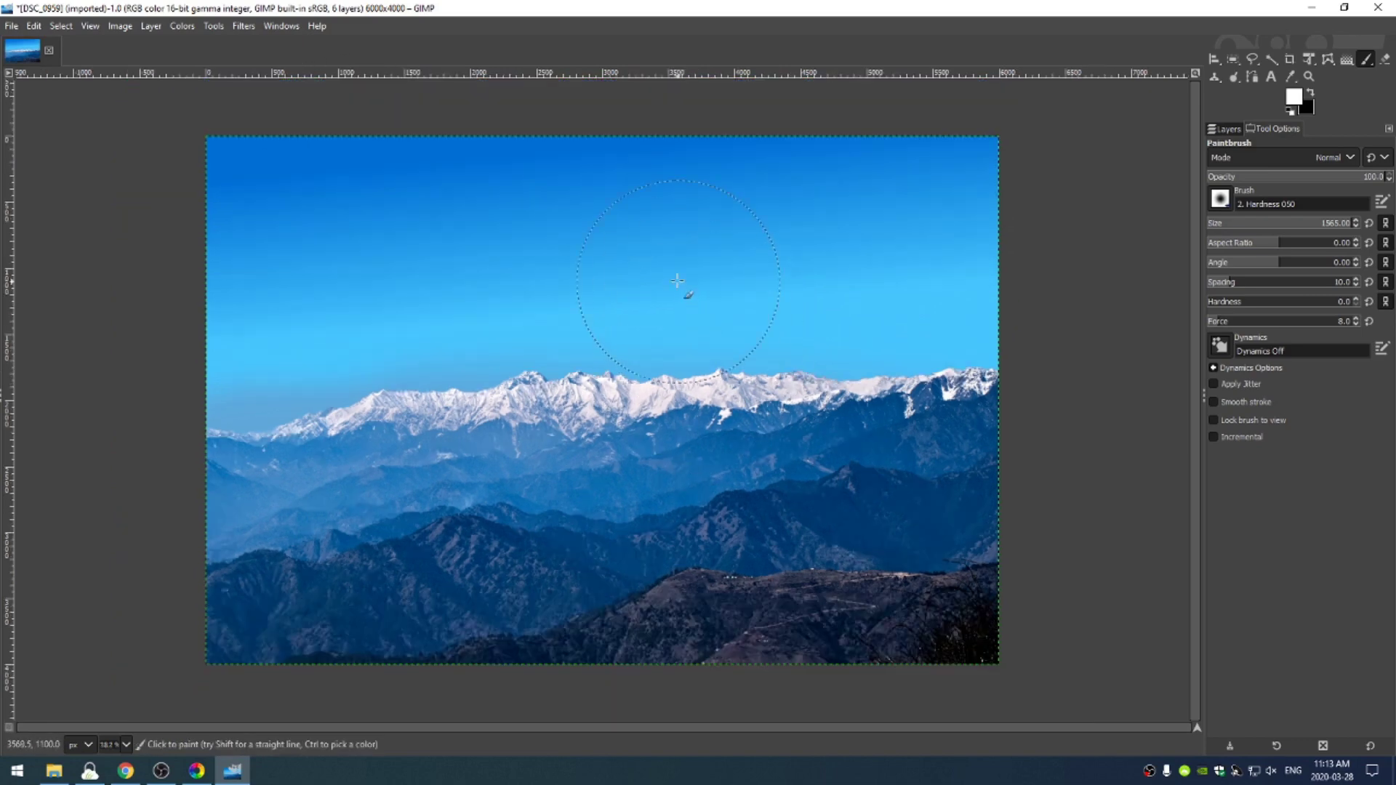
pyautogui.press('-')
pyautogui.press('+')
pyautogui.hotkey('ctrl', 'l')
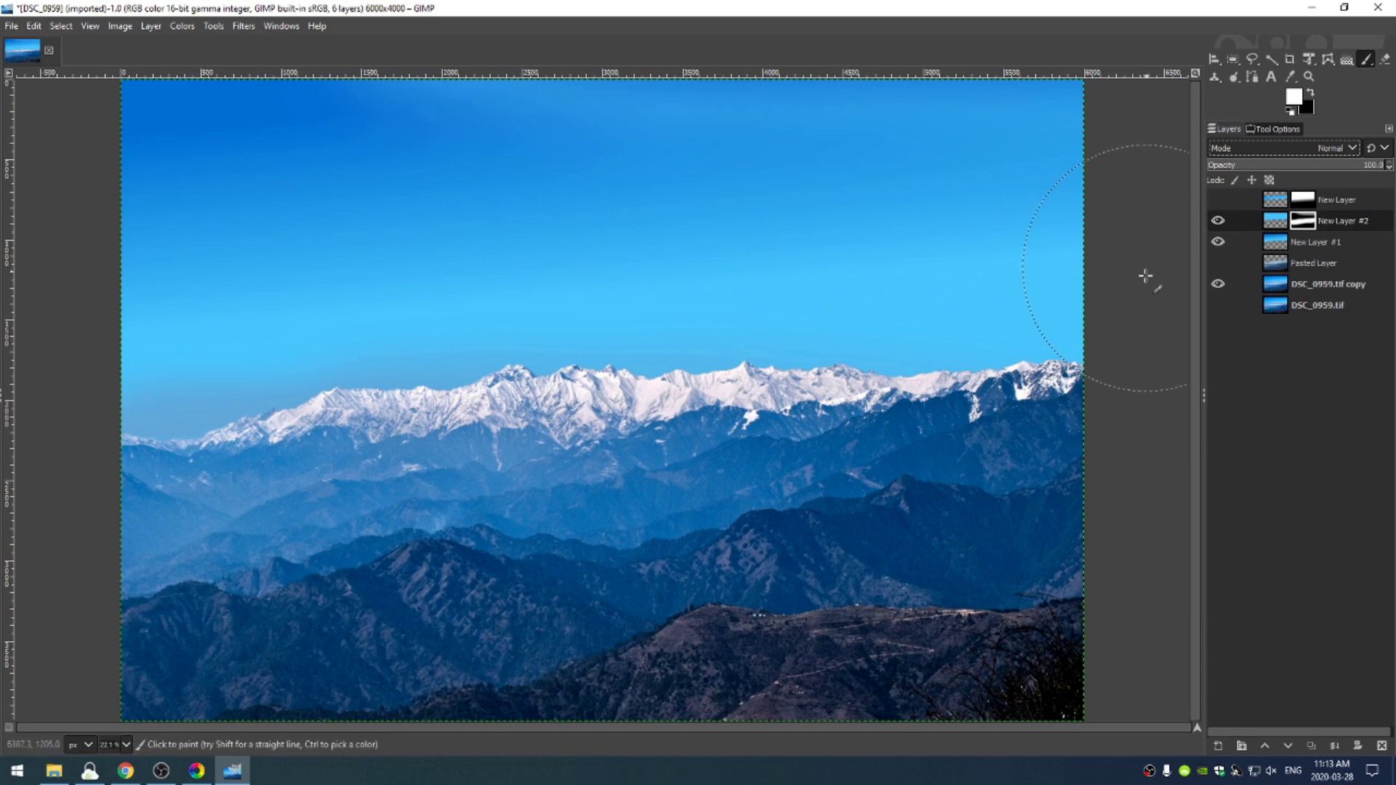
# Step: Show the Pasted Layer and add a new layer directly above it
pyautogui.click(1229, 265)
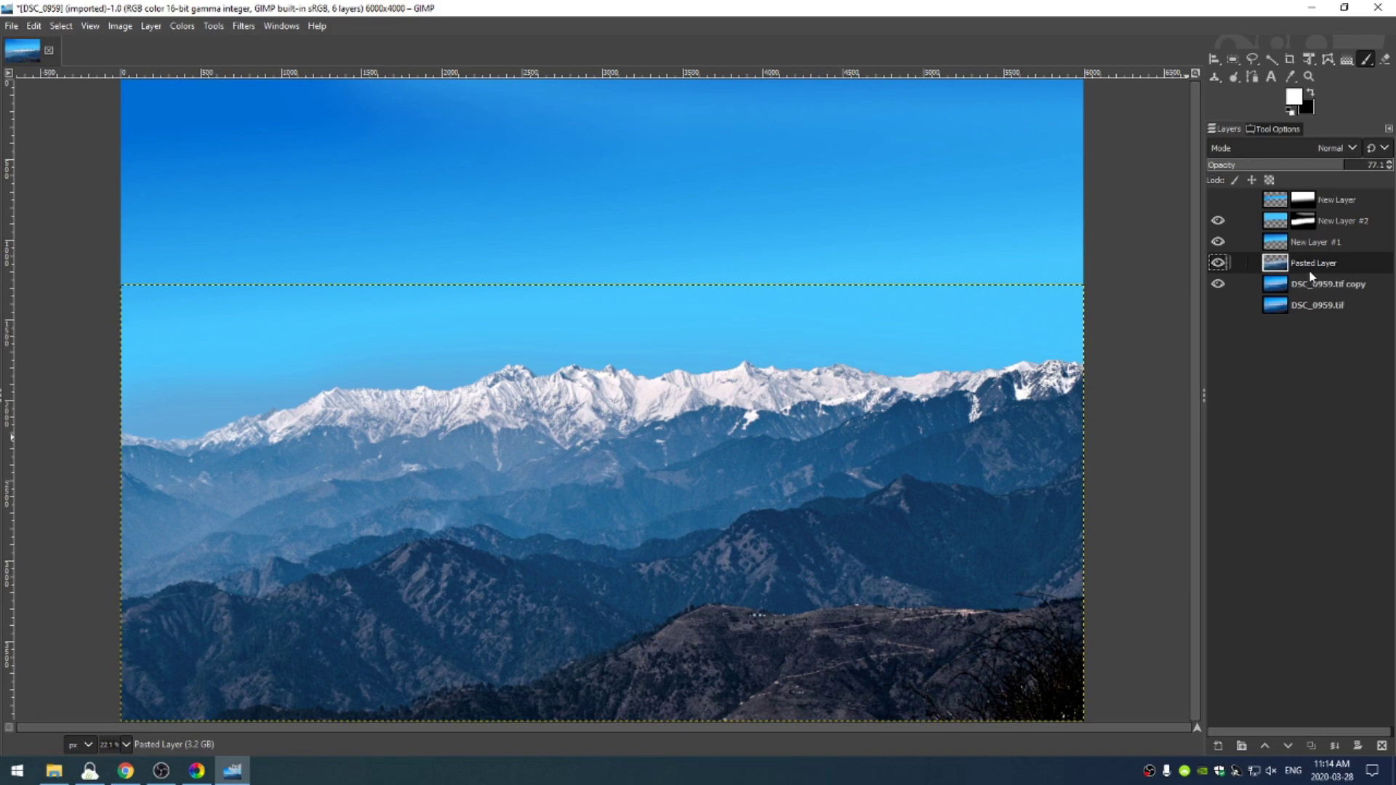
pyautogui.hotkey('shift', 'ctrl', 'n')
pyautogui.press('Return')
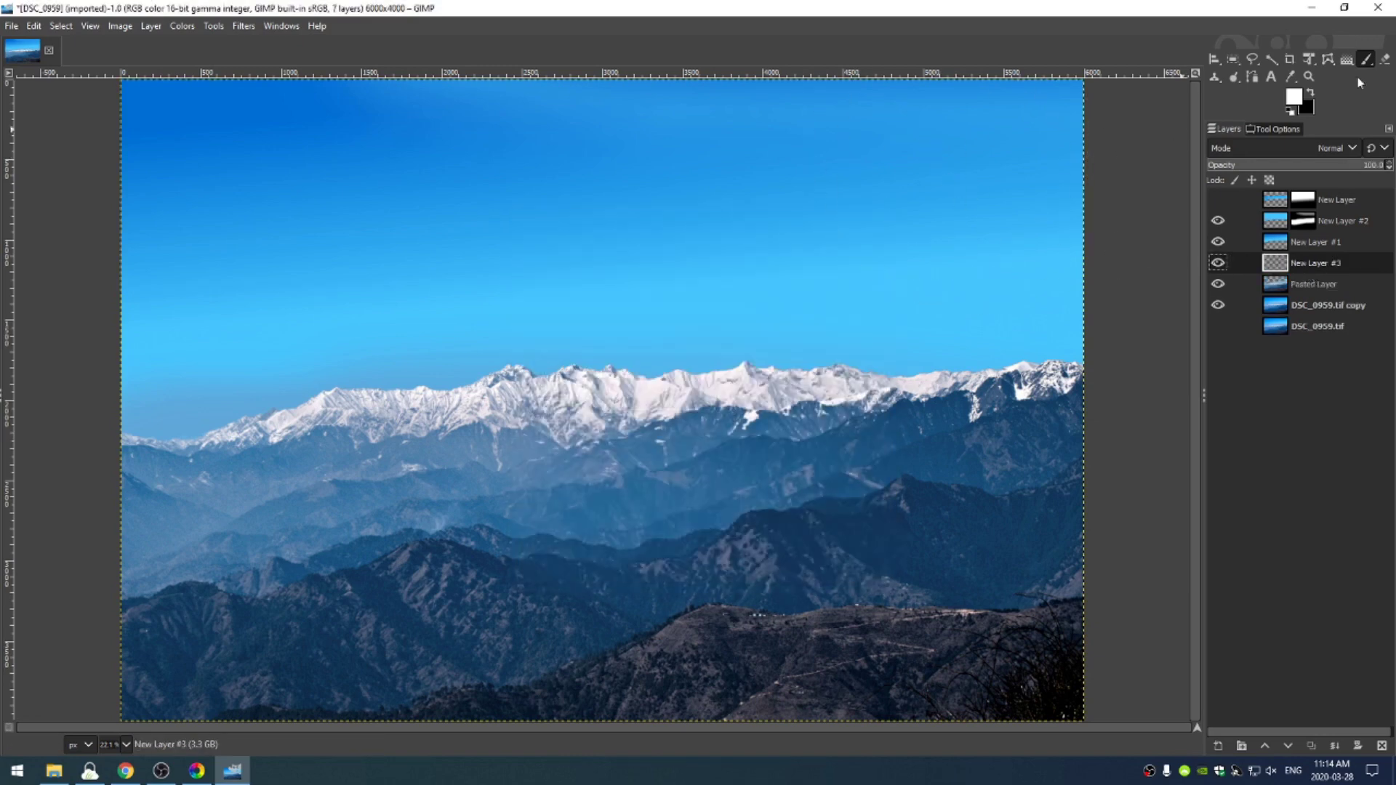
# Step: Set the foreground colour to a dark green around 294c34 and bucket-fill New Layer #3 with it
pyautogui.click(1291, 98)
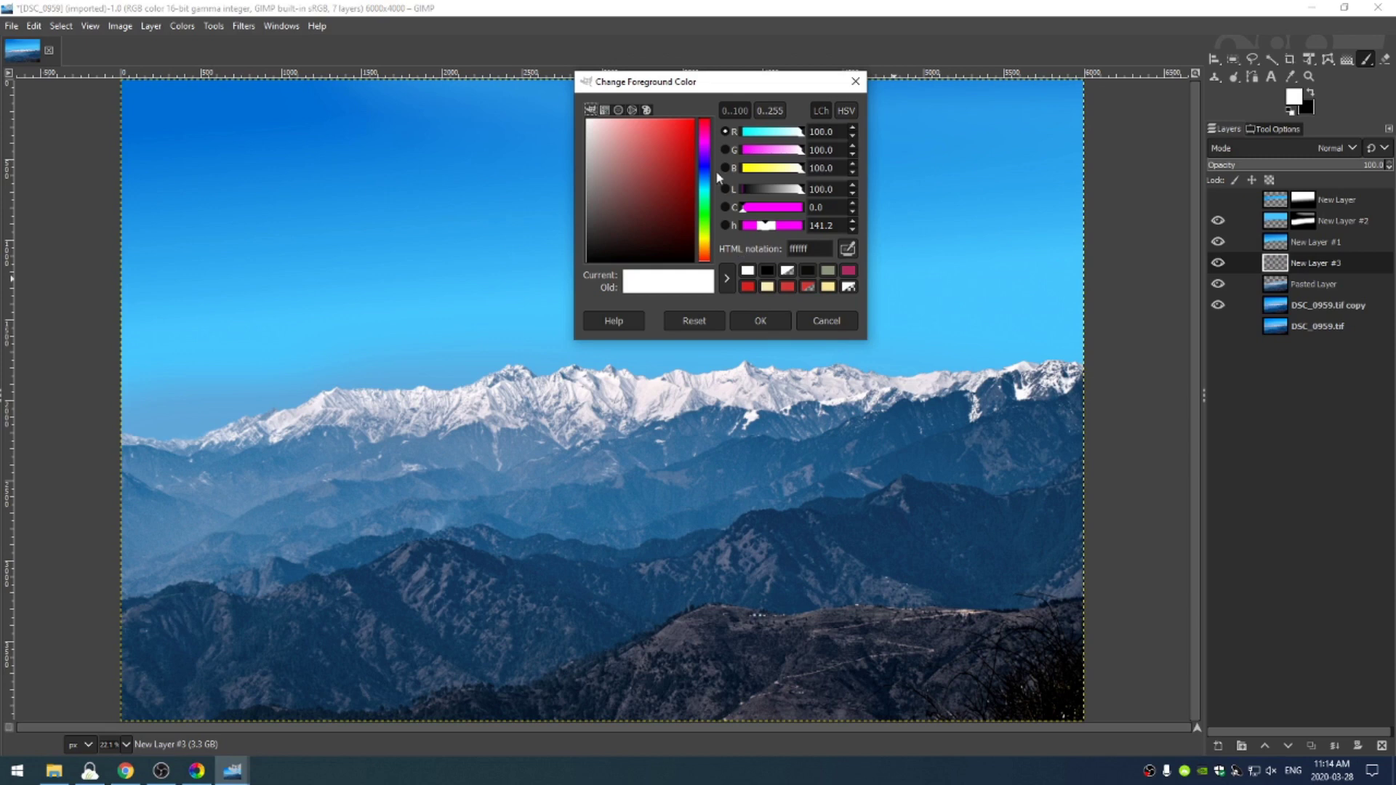
pyautogui.click(705, 207)
pyautogui.moveTo(675, 201); pyautogui.dragTo(639, 233)
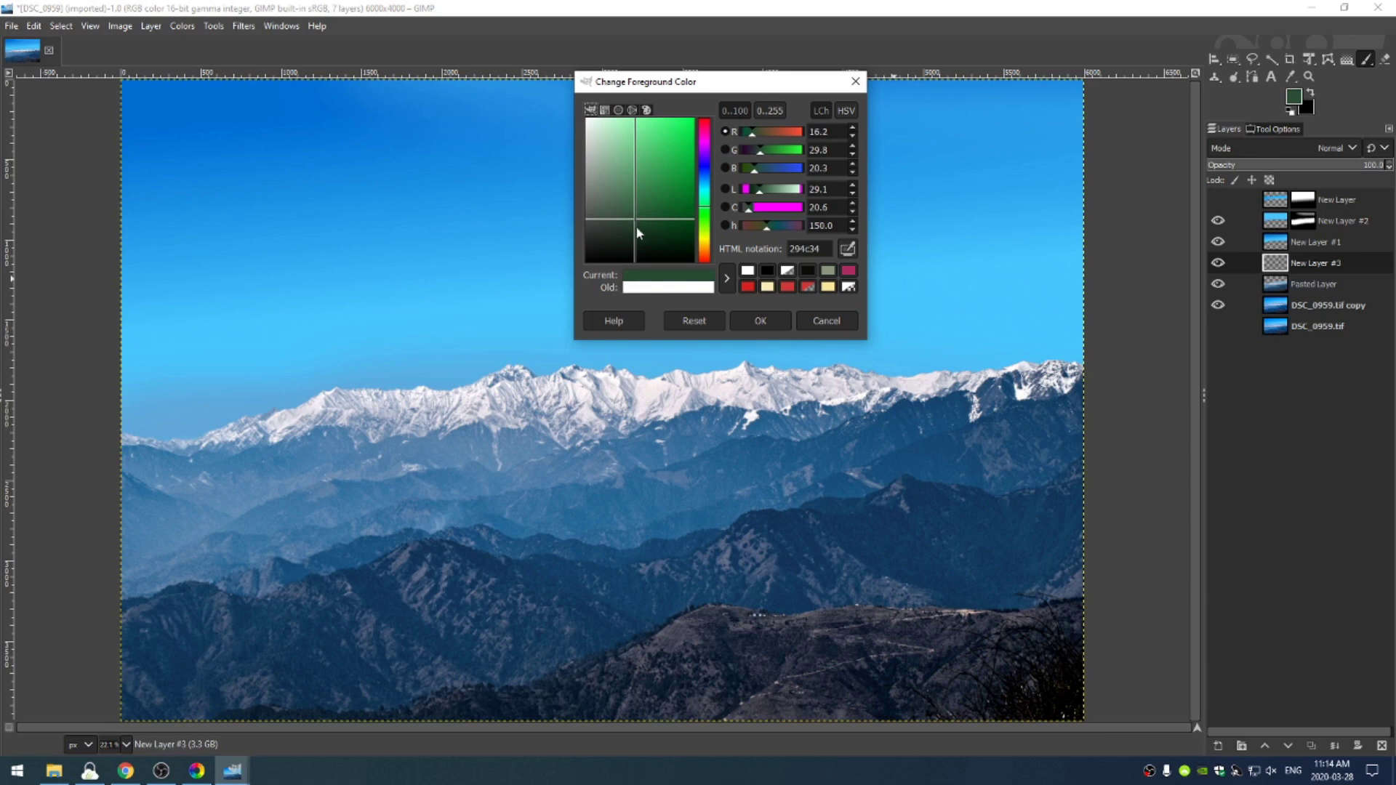
pyautogui.click(760, 322)
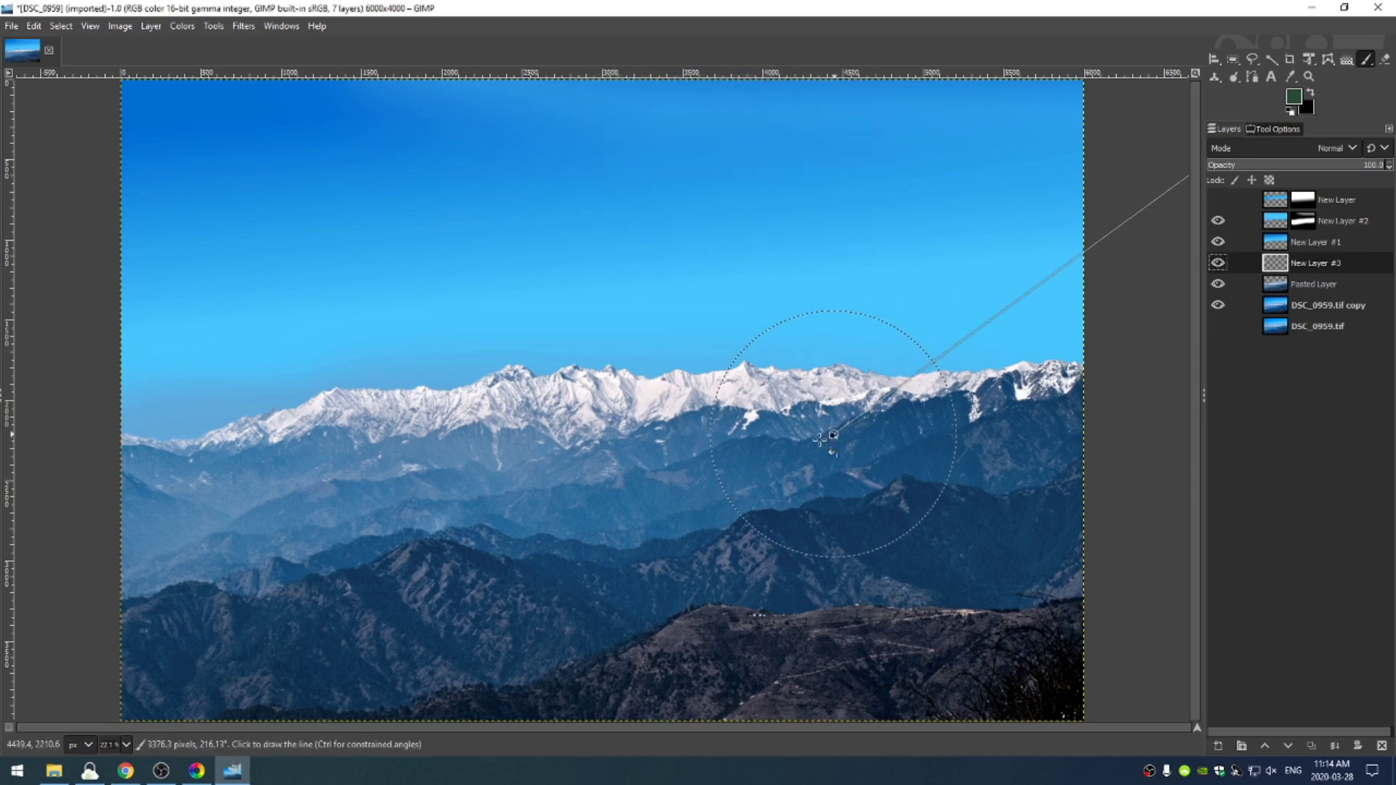
pyautogui.hotkey('shift', 'b')
pyautogui.click(858, 544)
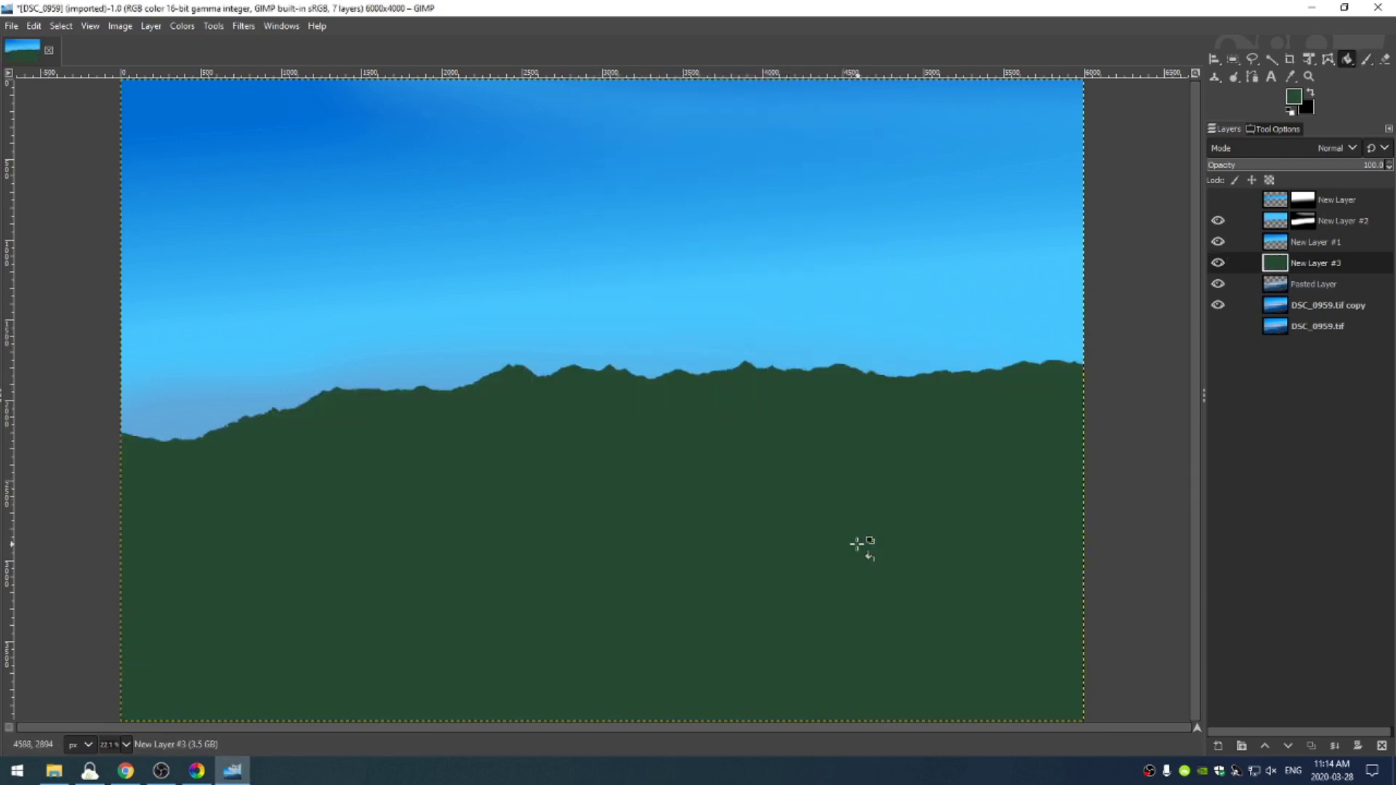
# Step: Set New Layer #3's blend mode to Overlay and adjust its opacity to tint the mountains green
pyautogui.click(1318, 150)
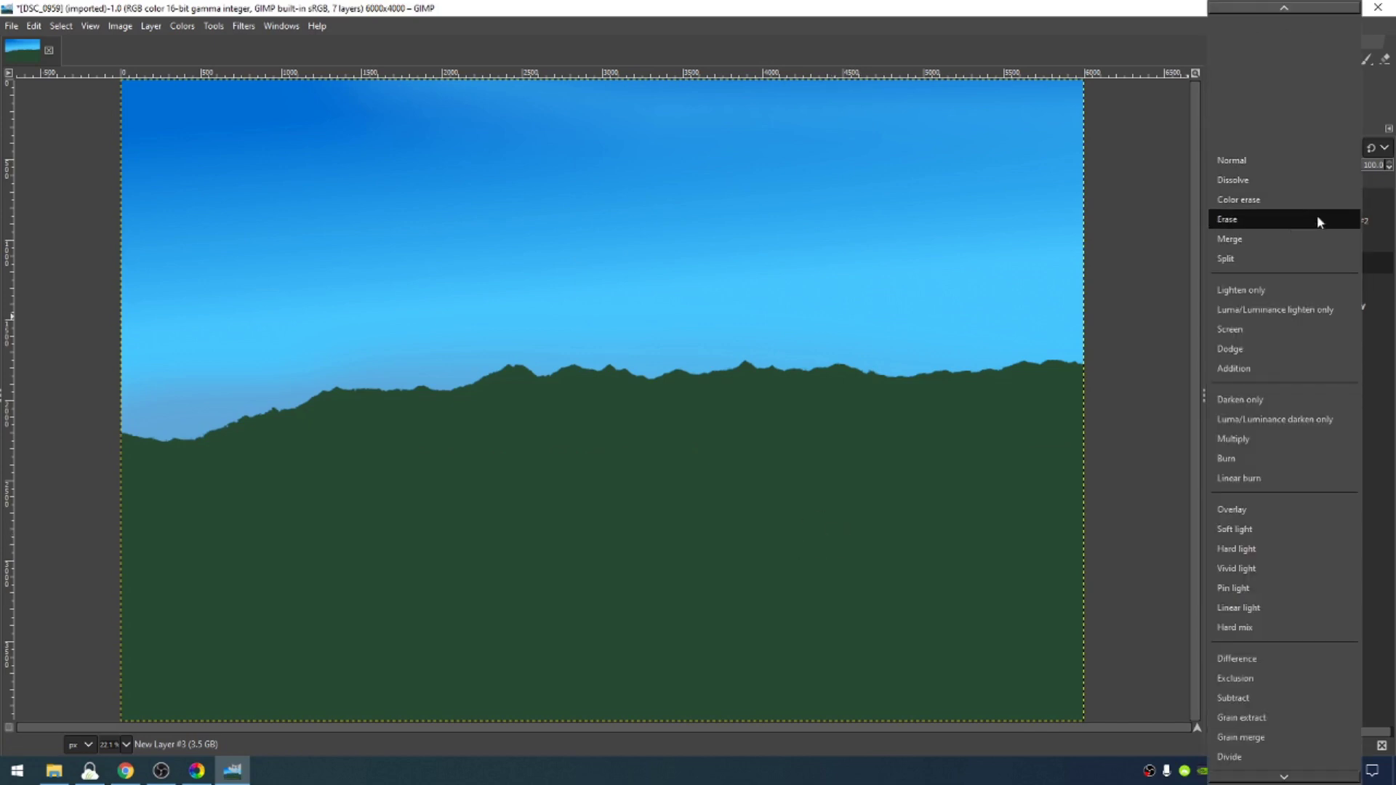
pyautogui.click(1055, 200)
pyautogui.click(1318, 149)
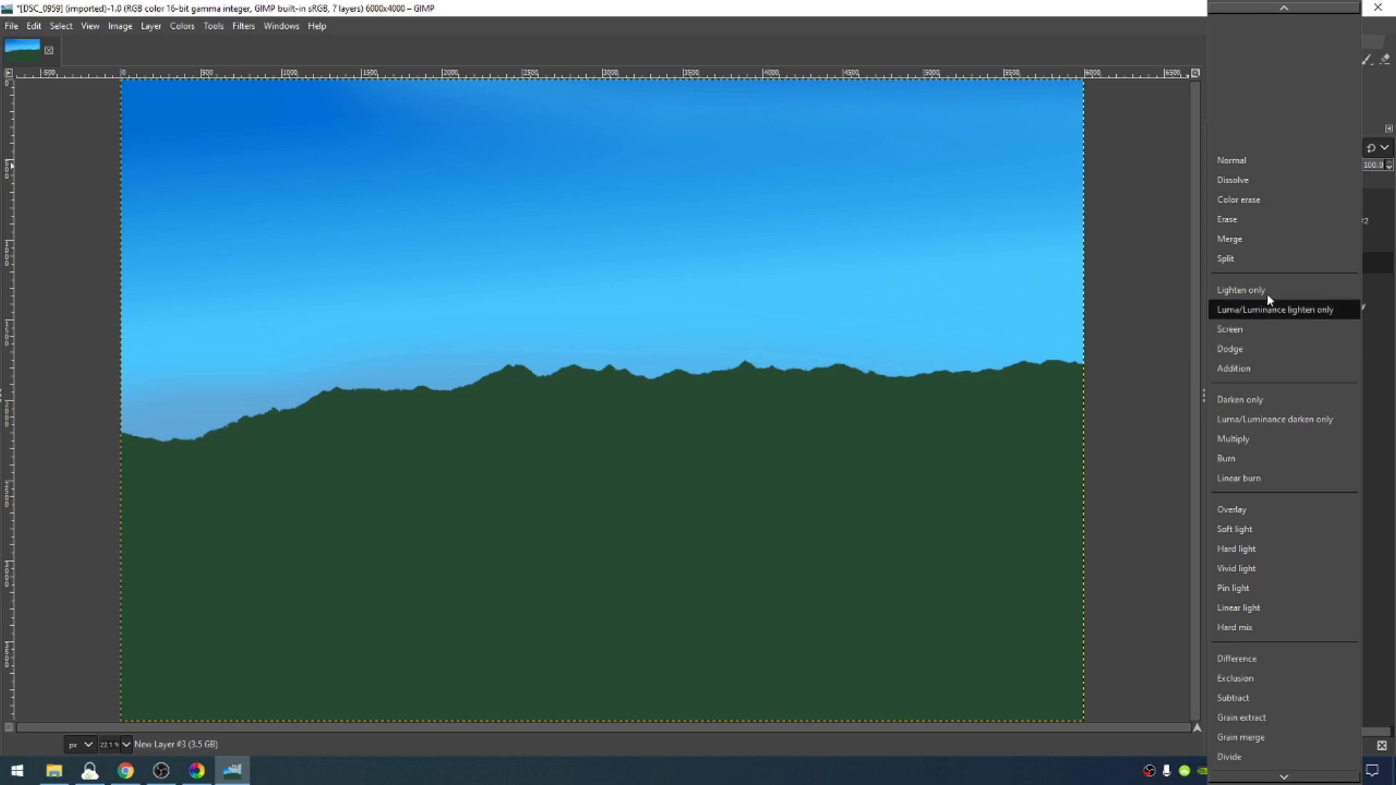
pyautogui.click(1265, 503)
pyautogui.moveTo(1343, 175); pyautogui.dragTo(1370, 182)
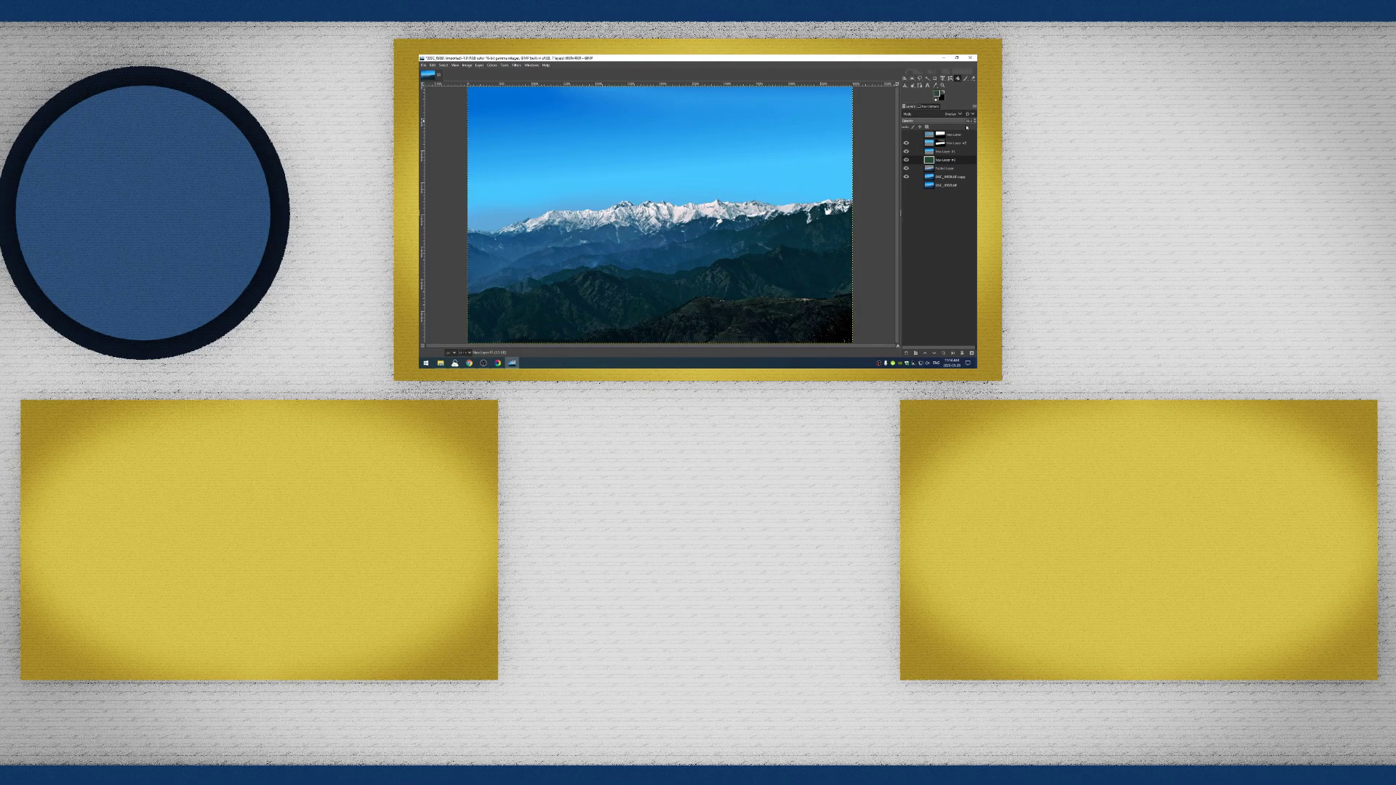